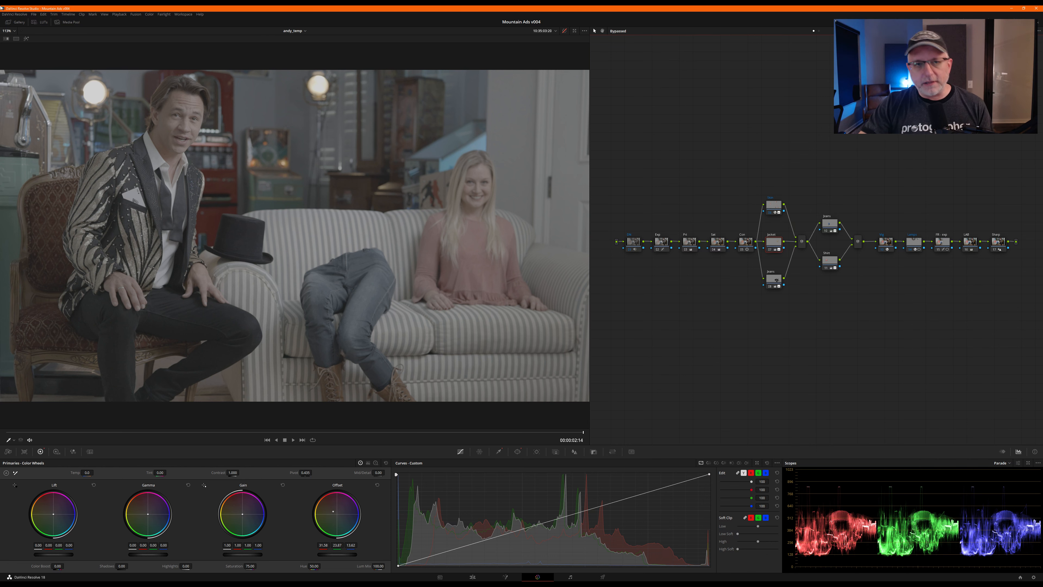
# - Compare the clip with and without its grade, leave all grades bypassed, and delete the entire existing node tree
pyautogui.hotkey('shift', 'd')
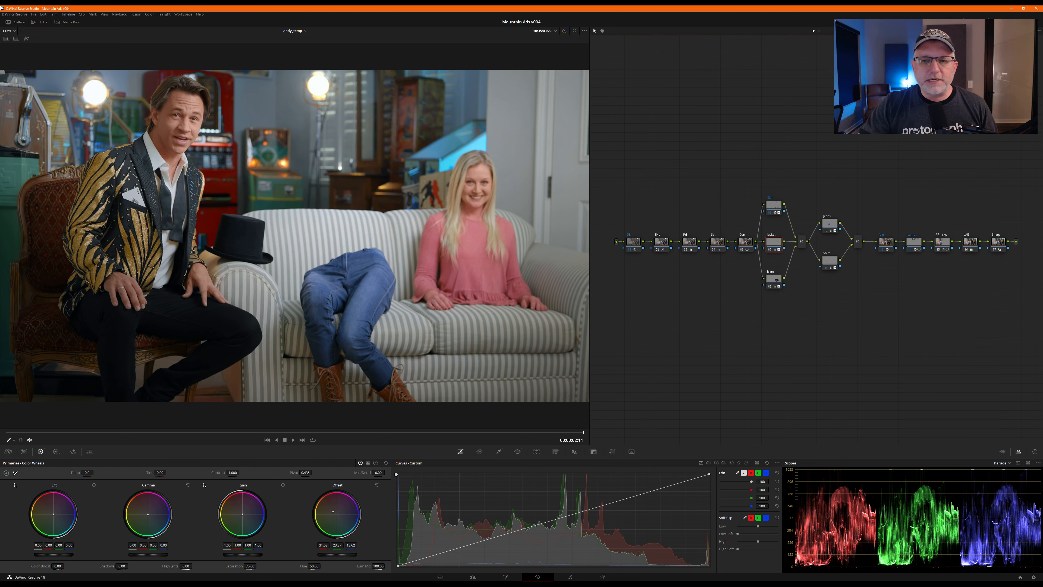
pyautogui.hotkey('shift', 'd')
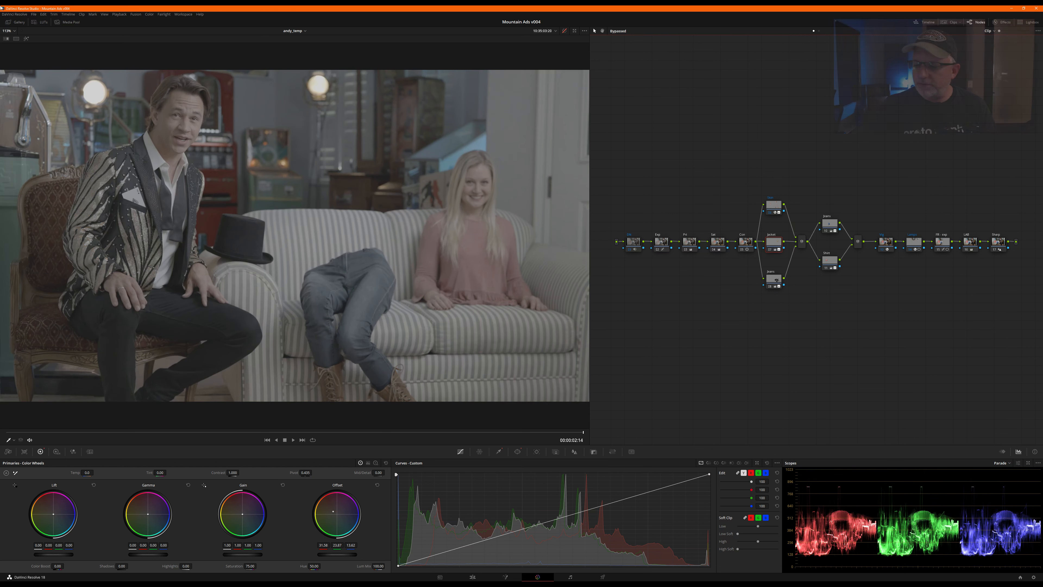
pyautogui.moveTo(622, 140); pyautogui.dragTo(1041, 429)
pyautogui.press('Delete')
# - Add a new serial node, place it near the source input, and label it NR
pyautogui.hotkey('alt', 's')
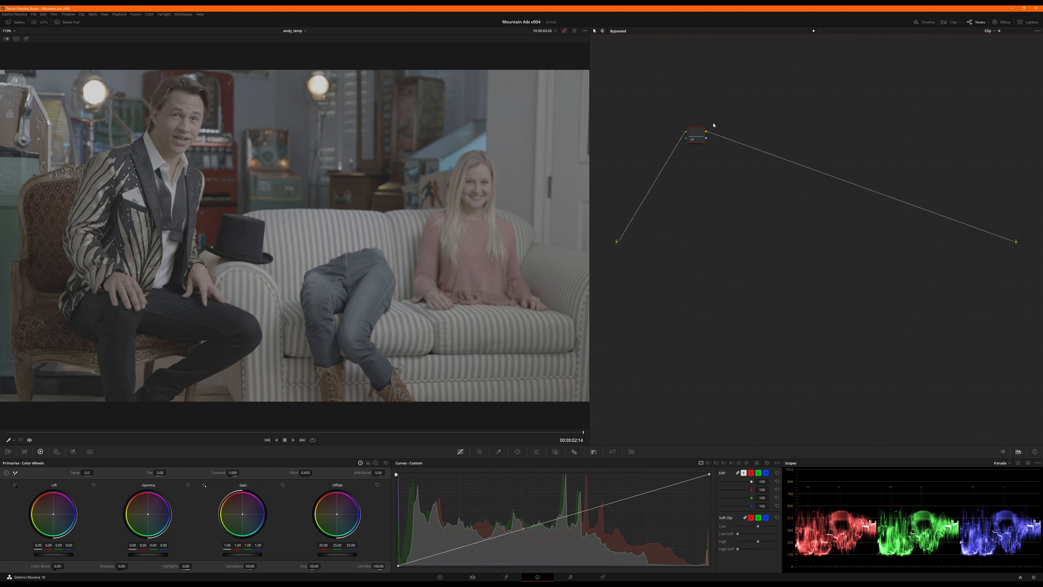
pyautogui.moveTo(698, 136); pyautogui.dragTo(631, 217)
pyautogui.rightClick(635, 214)
pyautogui.click(648, 226)
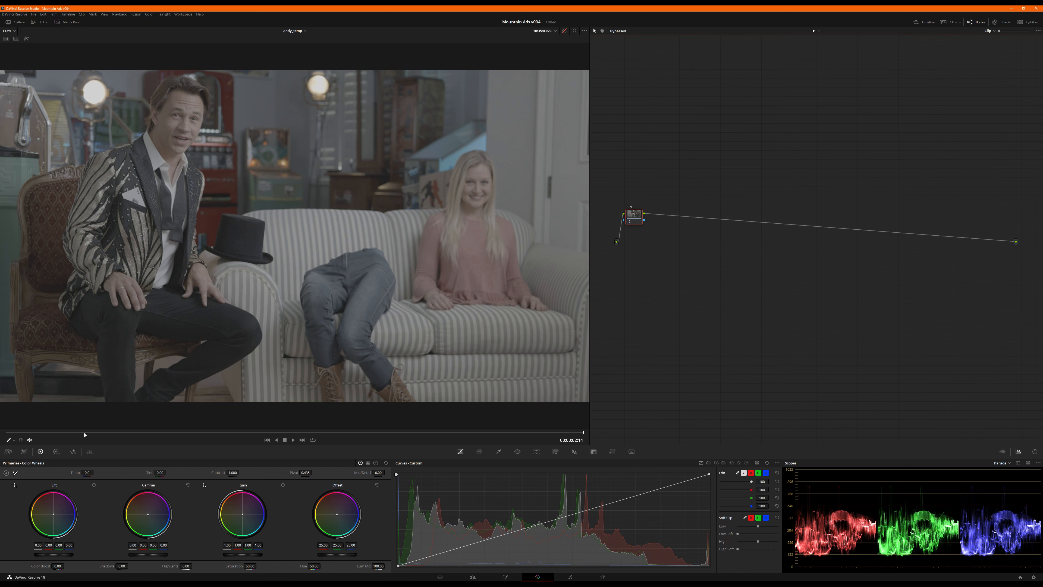
# - Enable temporal noise reduction on the NR node and set its temporal threshold to 10
pyautogui.click(90, 452)
pyautogui.click(38, 485)
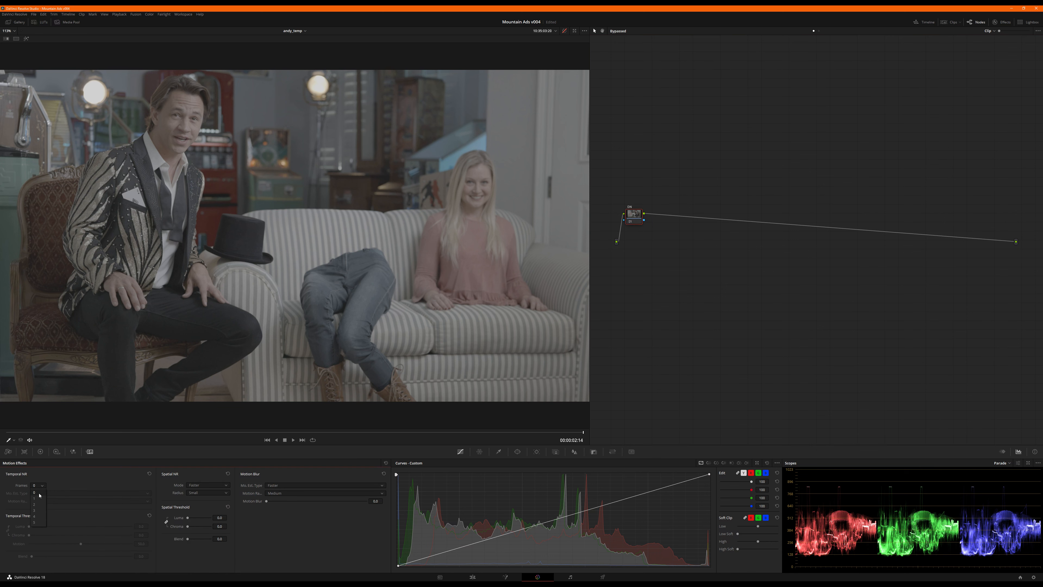
pyautogui.click(39, 497)
pyautogui.click(141, 526)
pyautogui.write('10')
pyautogui.press('Return')
pyautogui.click(220, 517)
# - Add a serial node after NR, return to the primary color wheels, and label the node Exp
pyautogui.hotkey('alt', 's')
pyautogui.rightClick(665, 216)
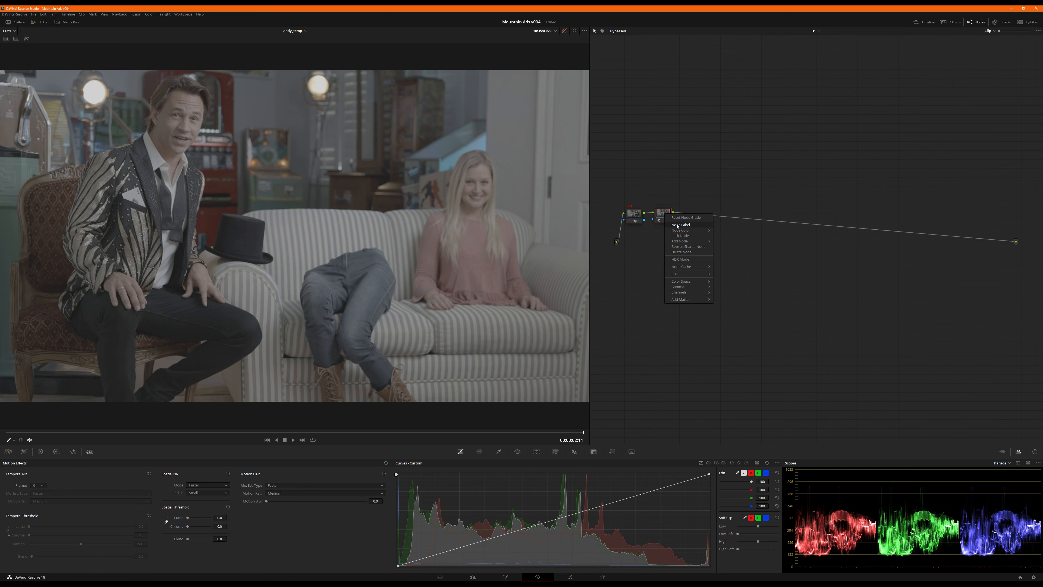
pyautogui.click(41, 452)
pyautogui.moveTo(667, 218); pyautogui.dragTo(669, 221)
pyautogui.rightClick(668, 219)
pyautogui.click(678, 231)
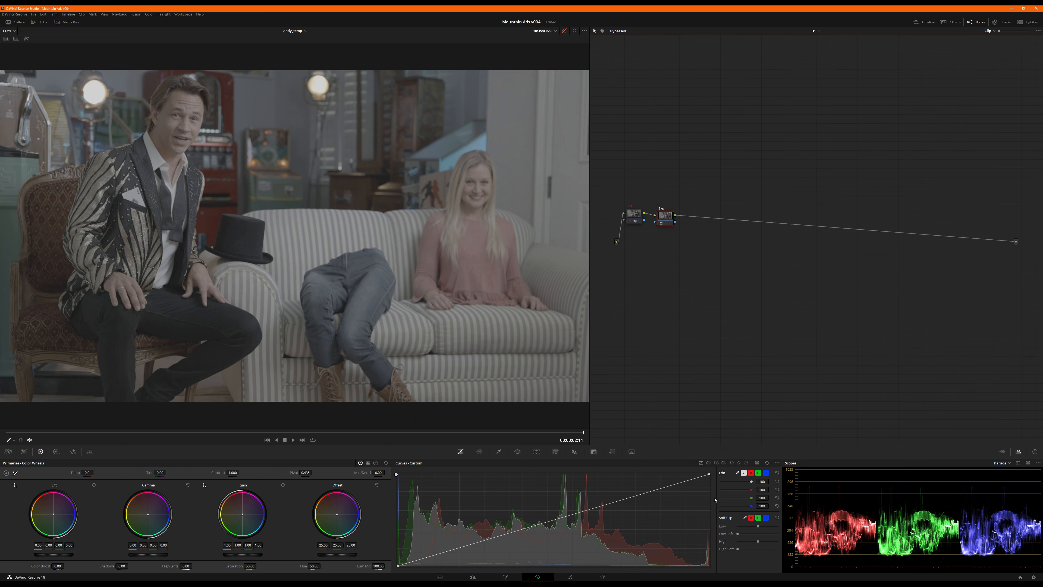
# - Turn off the grade bypass and set exposure on the Exp node's custom curve by pulling in both endpoints and adding a midtone point
pyautogui.moveTo(710, 475); pyautogui.dragTo(654, 475)
pyautogui.hotkey('ctrl', 'z')
pyautogui.hotkey('shift', 'd')
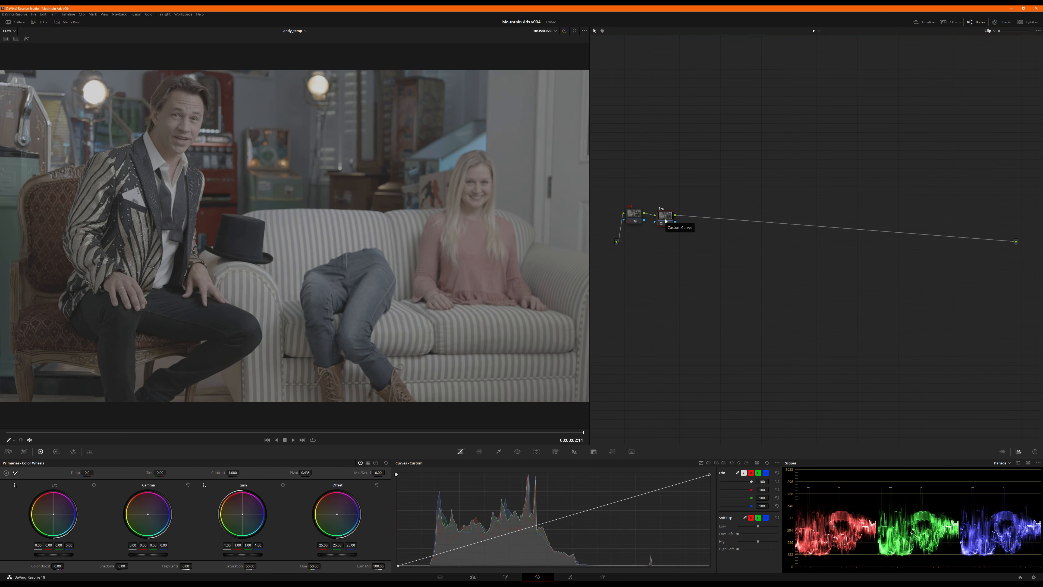
pyautogui.moveTo(710, 476); pyautogui.dragTo(661, 474)
pyautogui.click(568, 504)
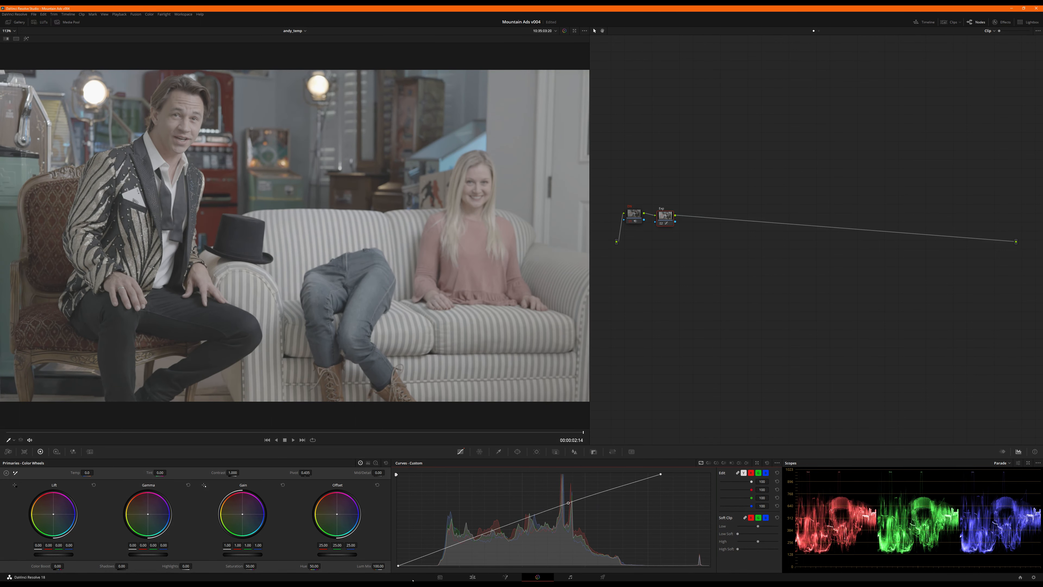
pyautogui.moveTo(398, 566); pyautogui.dragTo(427, 576)
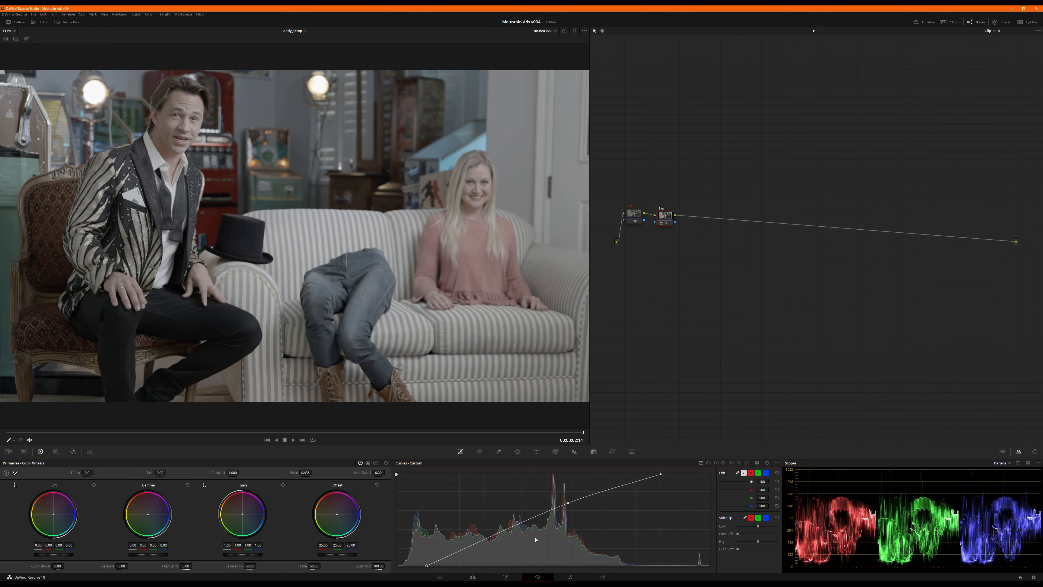
pyautogui.moveTo(569, 504); pyautogui.dragTo(571, 504)
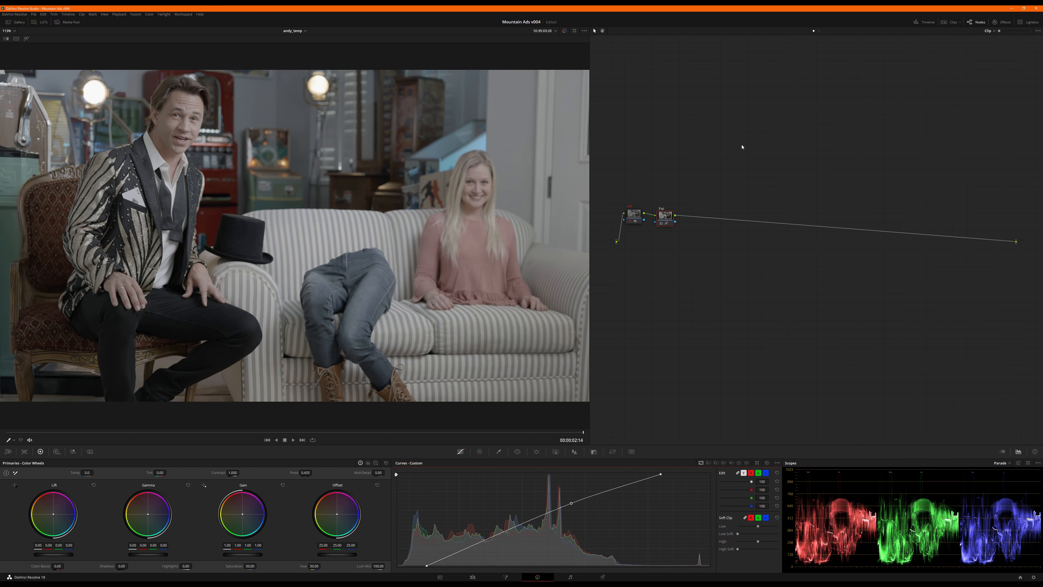
# - Add two serial nodes after Exp and label them Pri and Sat
pyautogui.hotkey('alt', 's')
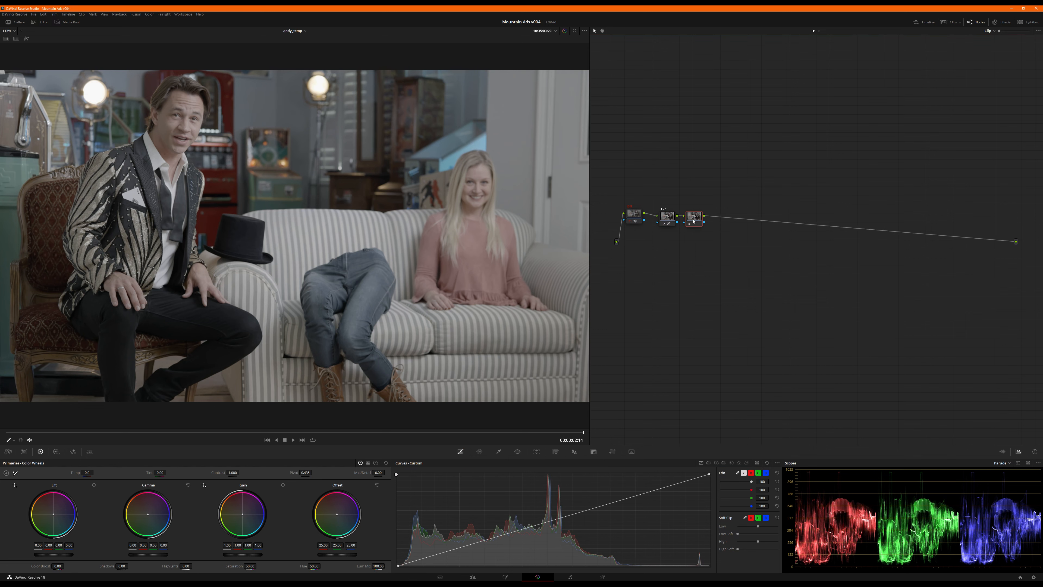
pyautogui.hotkey('alt', 's')
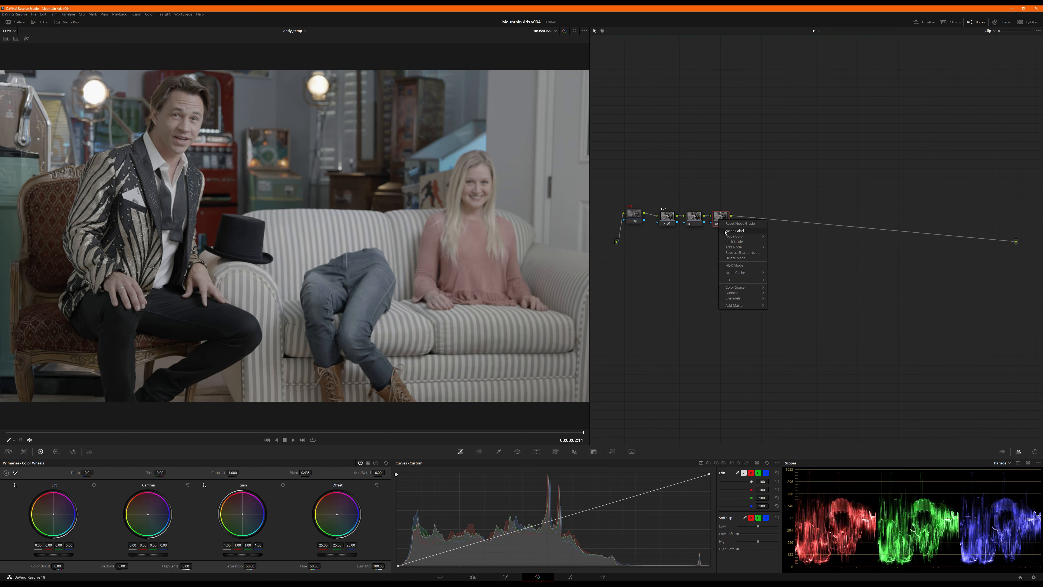
pyautogui.click(694, 218)
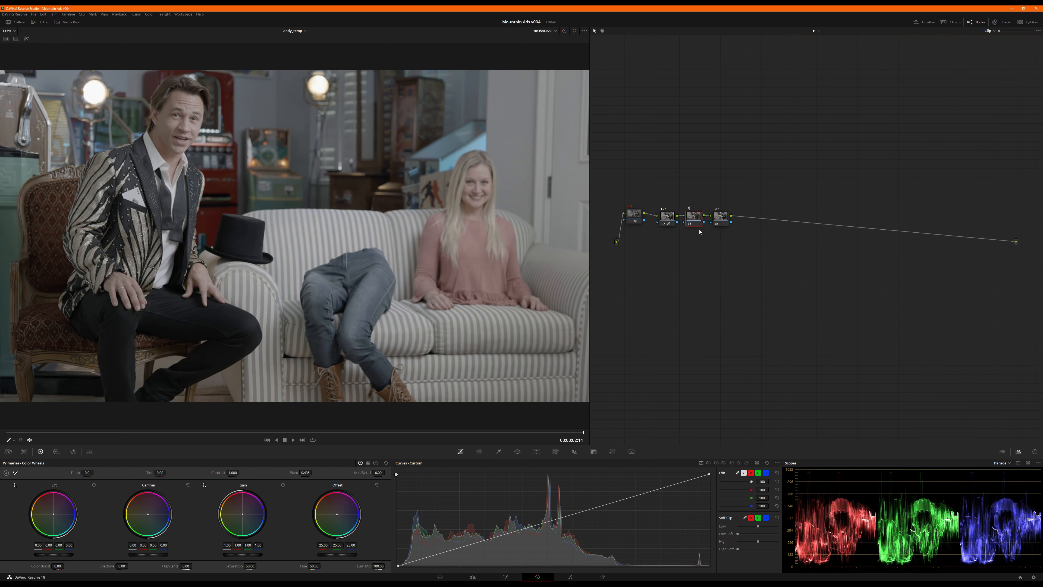
# - Try a saturation of 100 on the Sat node, settle on 95, and save the project
pyautogui.click(722, 217)
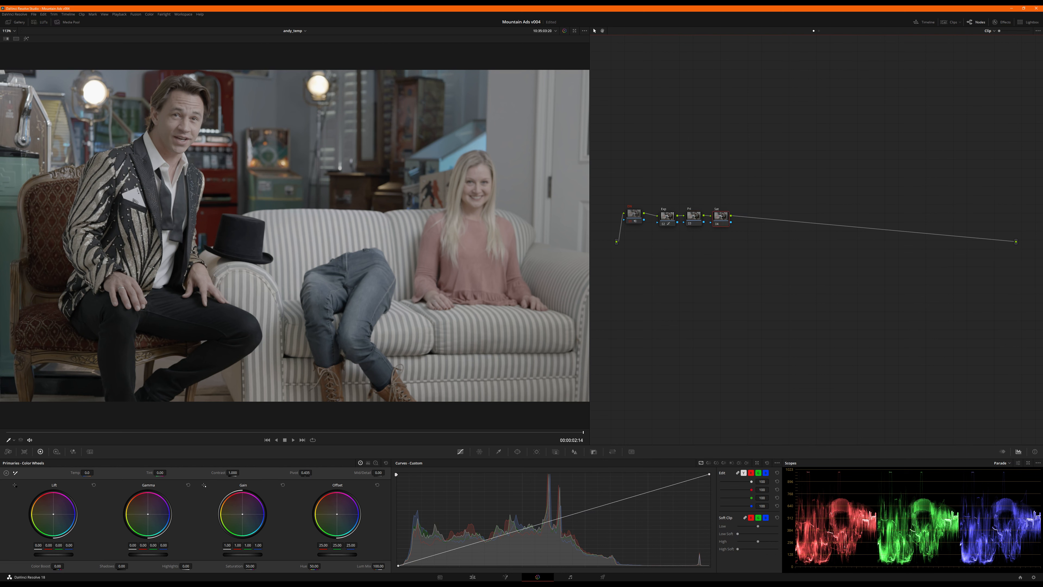
pyautogui.click(249, 566)
pyautogui.write('100')
pyautogui.press('Return')
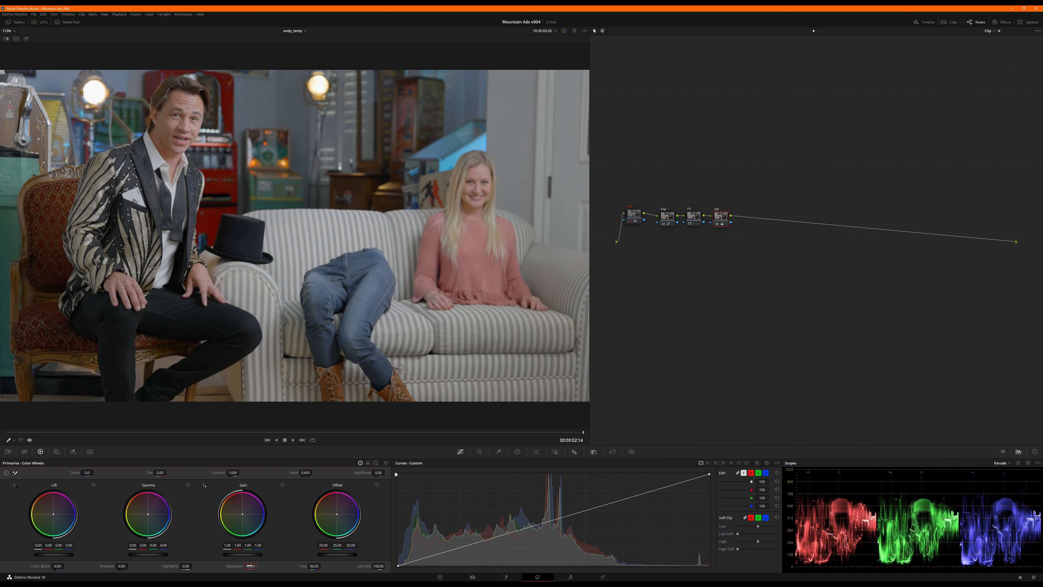
pyautogui.write('95')
pyautogui.press('Return')
pyautogui.hotkey('ctrl', 's')
# - Shift the Pri node's Offset balance slightly toward blue and compare the image with the node off and on
pyautogui.click(691, 217)
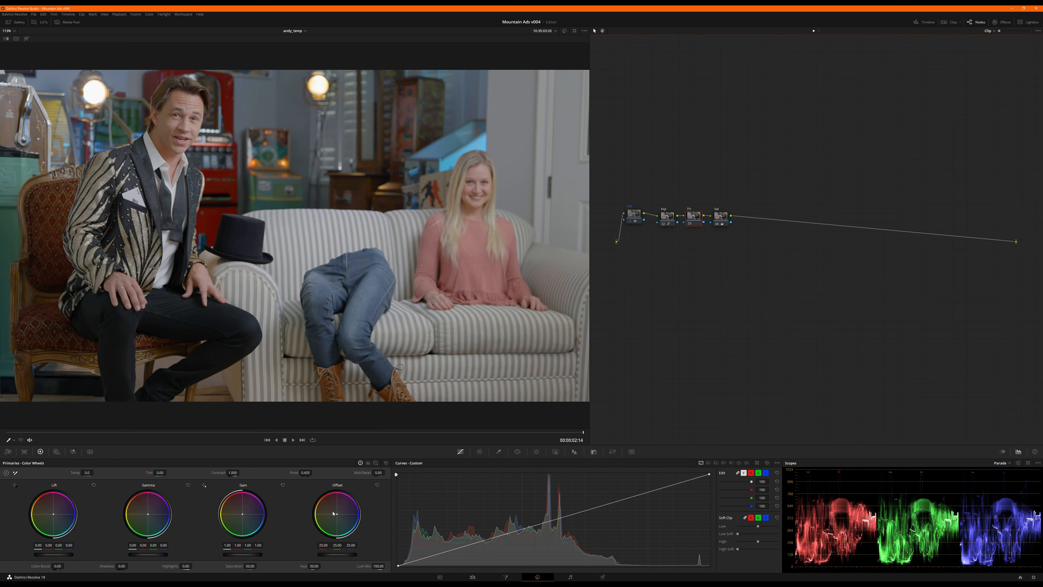
pyautogui.moveTo(333, 512); pyautogui.dragTo(332, 513)
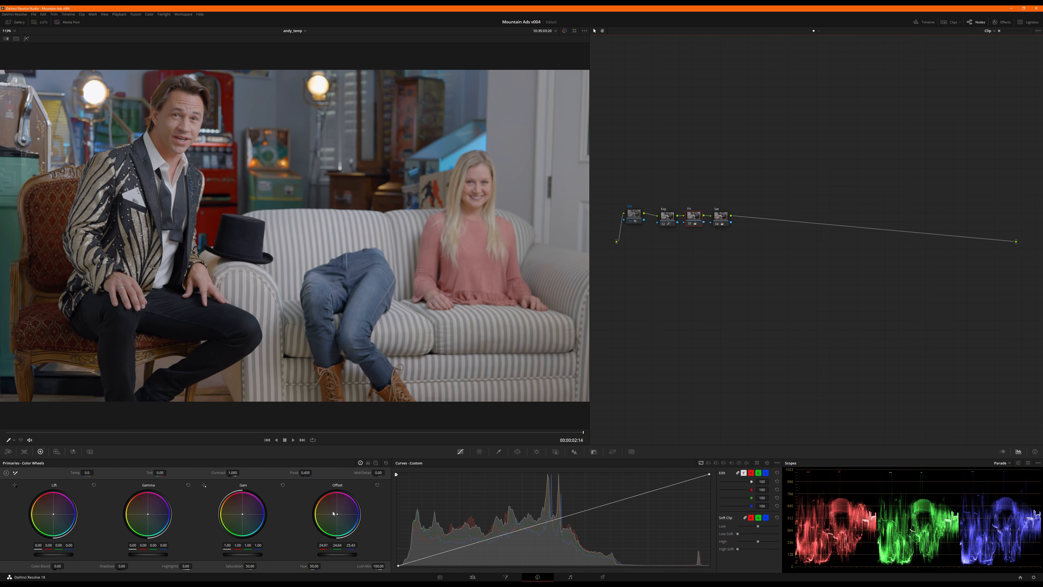
pyautogui.hotkey('ctrl', 'd')
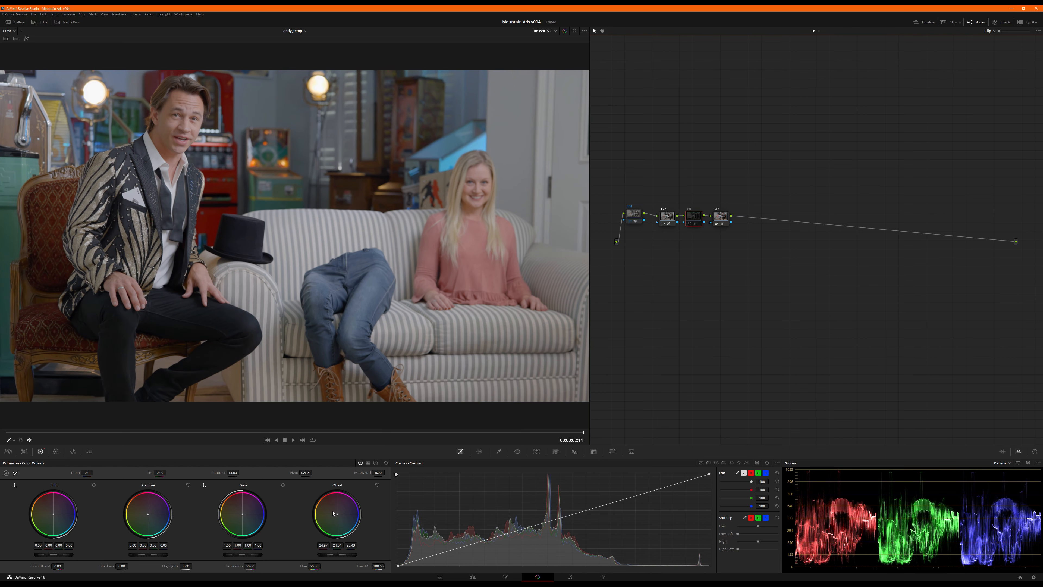
pyautogui.hotkey('ctrl', 'd')
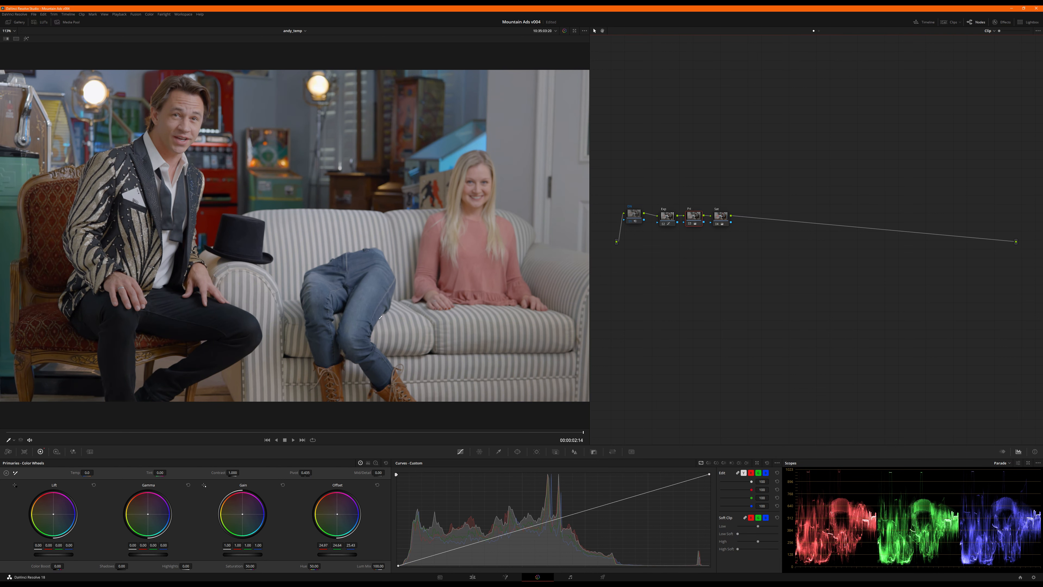
# - Add a serial node after Sat and label it Con
pyautogui.click(725, 217)
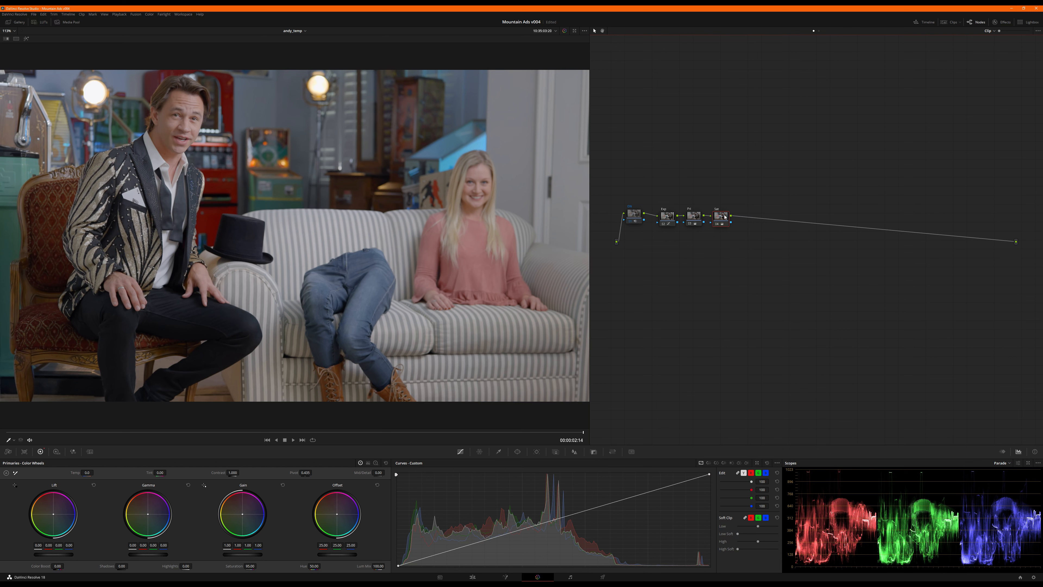
pyautogui.hotkey('alt', 's')
pyautogui.rightClick(744, 217)
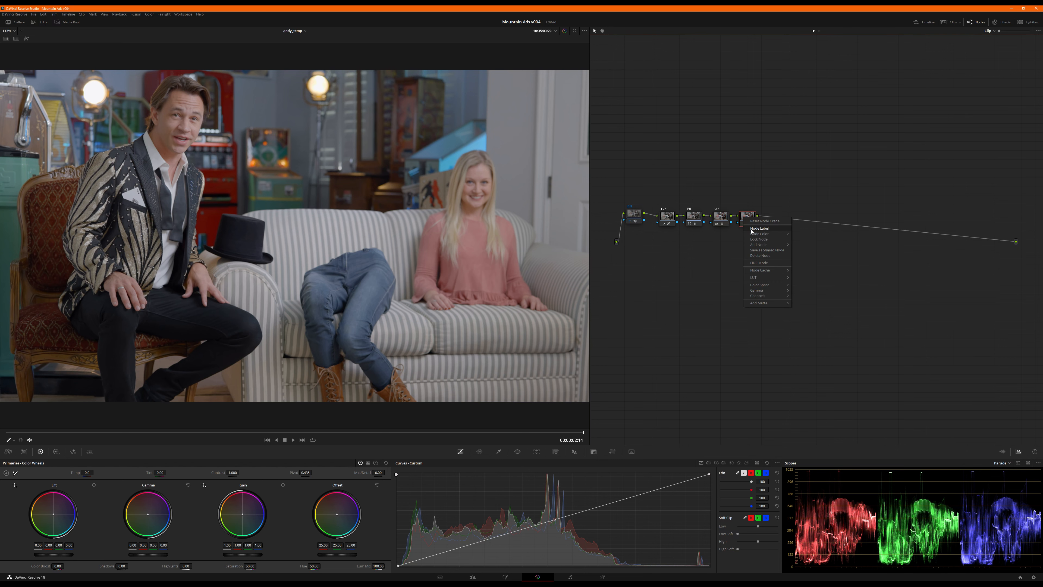
pyautogui.click(752, 228)
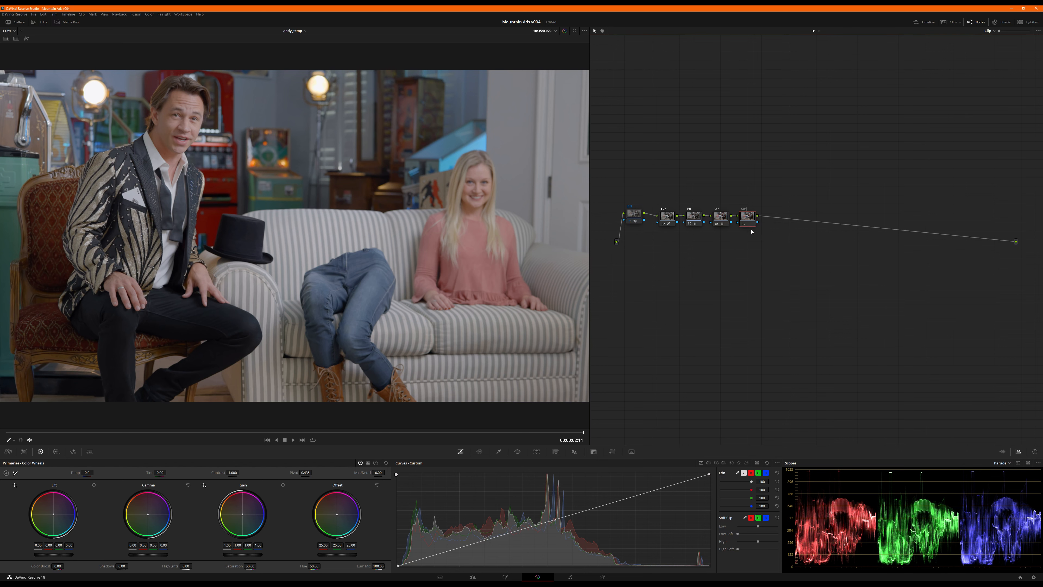
# - Check the Exp node's curve, and shape the Con node's custom curve with one shadow point and one highlight point
pyautogui.click(664, 225)
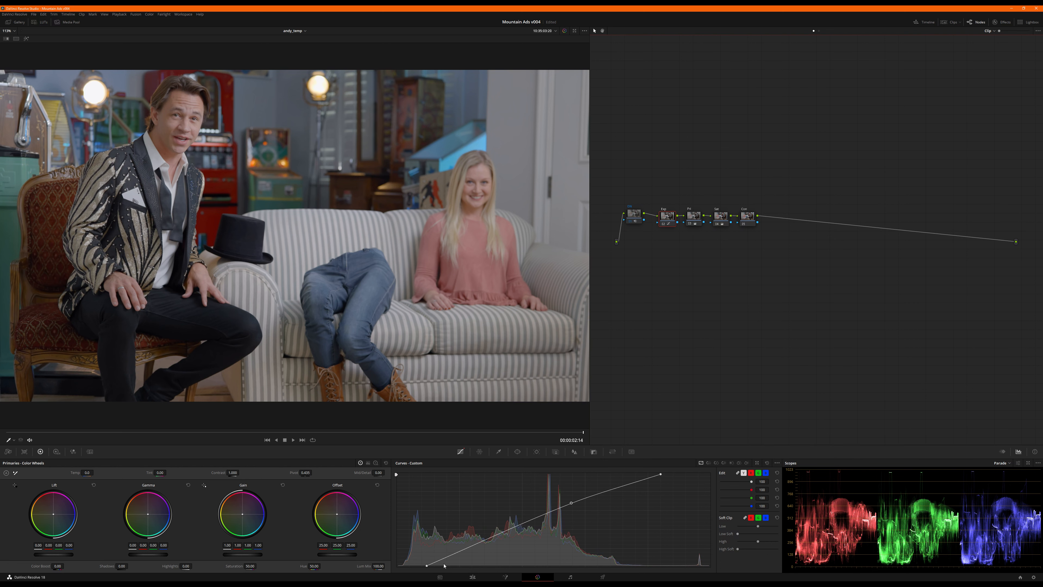
pyautogui.click(749, 221)
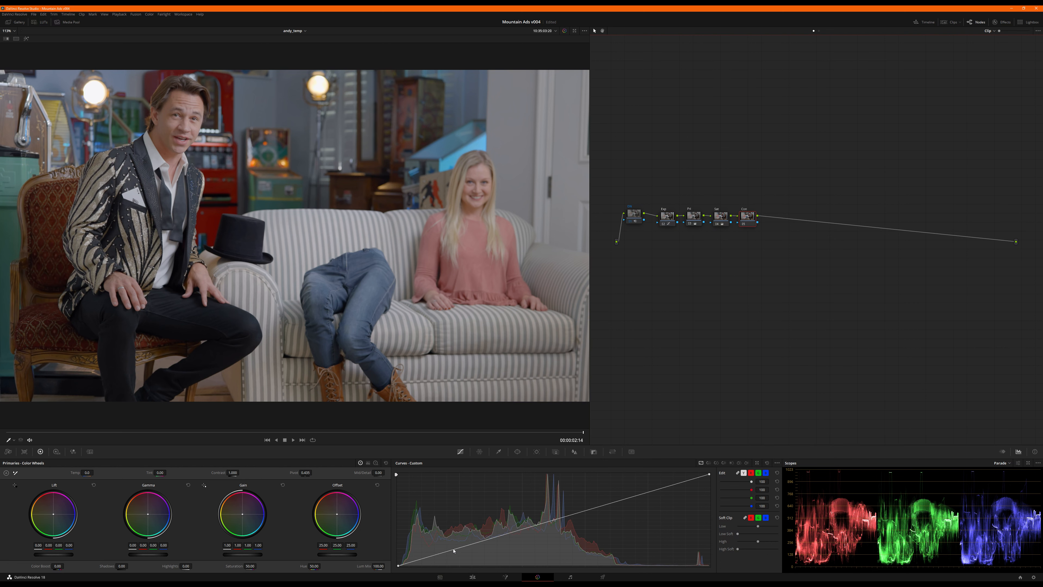
pyautogui.click(432, 557)
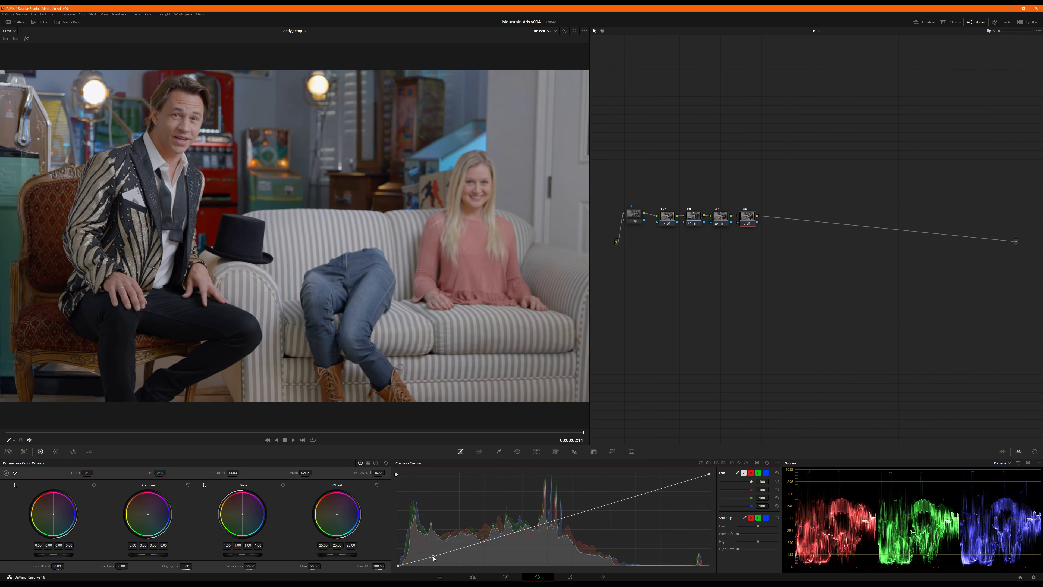
pyautogui.click(629, 497)
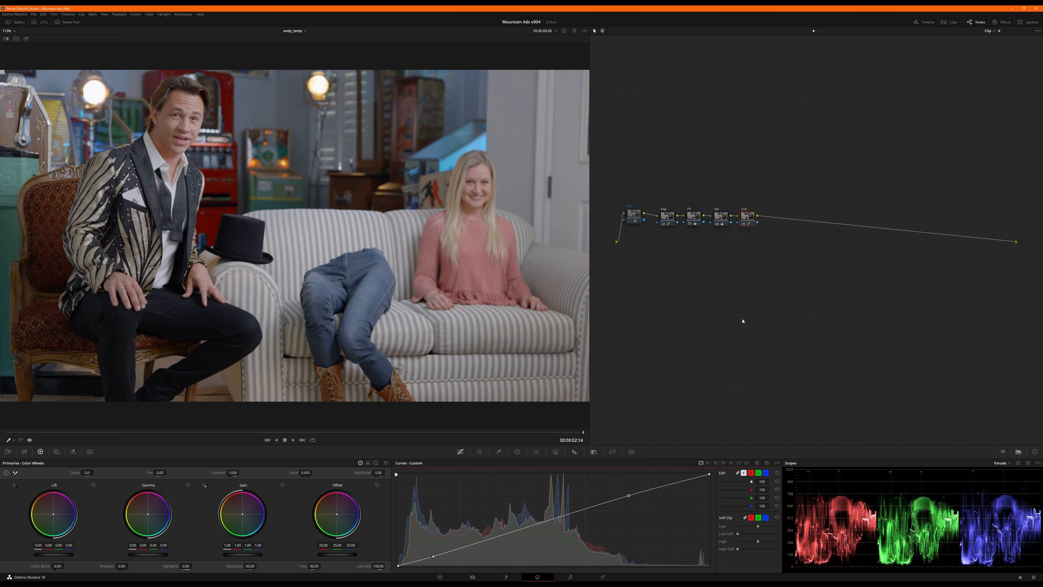
# - Add a node after Con with two layer nodes stacked below it, label the top one Skin, and align the mixer beside the stack
pyautogui.hotkey('alt', 's')
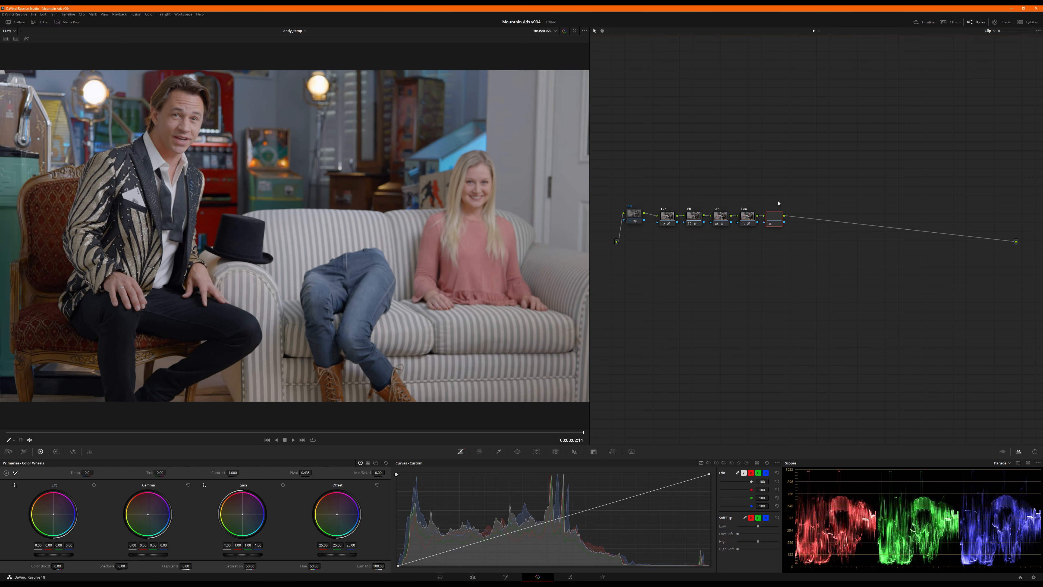
pyautogui.moveTo(772, 217); pyautogui.dragTo(776, 181)
pyautogui.hotkey('alt', 'l')
pyautogui.hotkey('alt', 'l')
pyautogui.moveTo(781, 229); pyautogui.dragTo(782, 239)
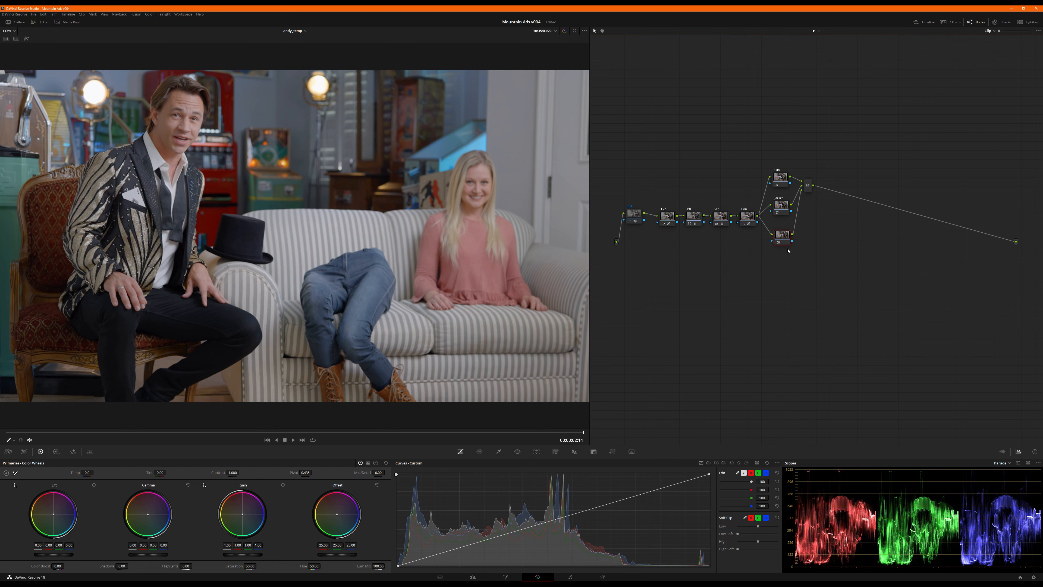
pyautogui.press('space')
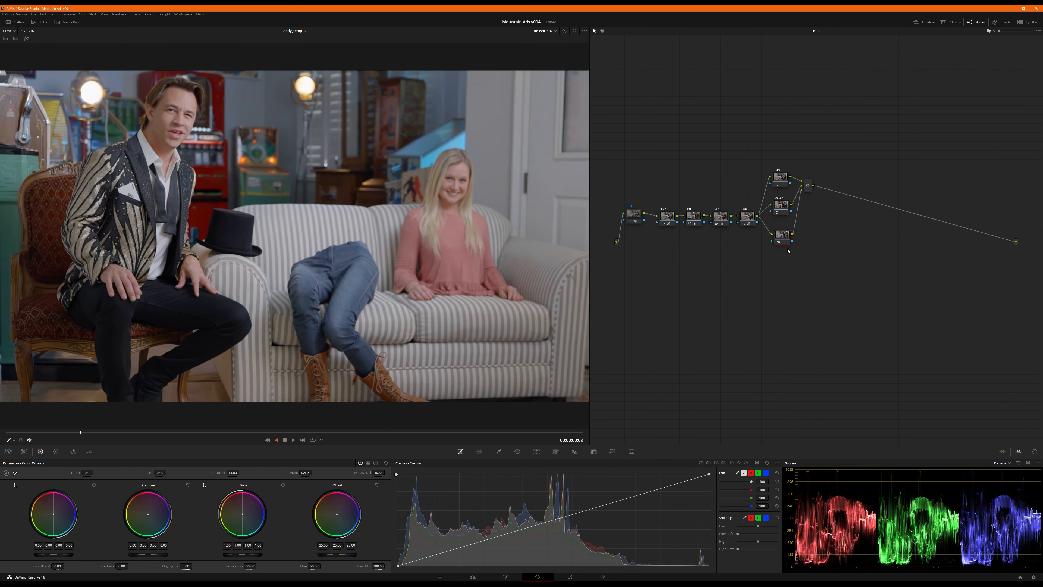
pyautogui.press('space')
pyautogui.press('space')
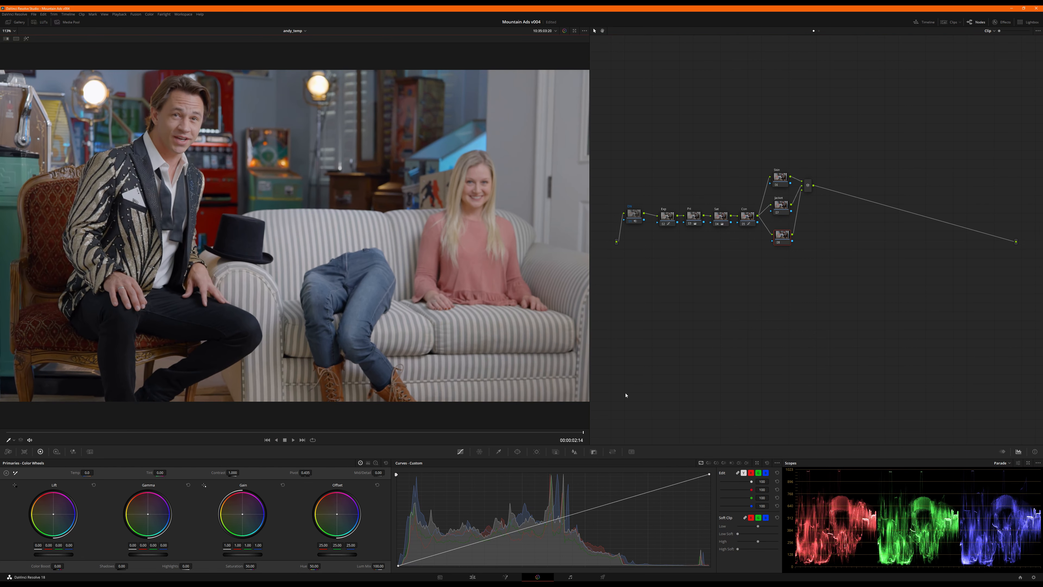
pyautogui.moveTo(808, 186); pyautogui.dragTo(819, 206)
# - Sample the man's facial skin on the Skin node with the 3D qualifier and show the selection with Highlight
pyautogui.click(782, 178)
pyautogui.click(499, 451)
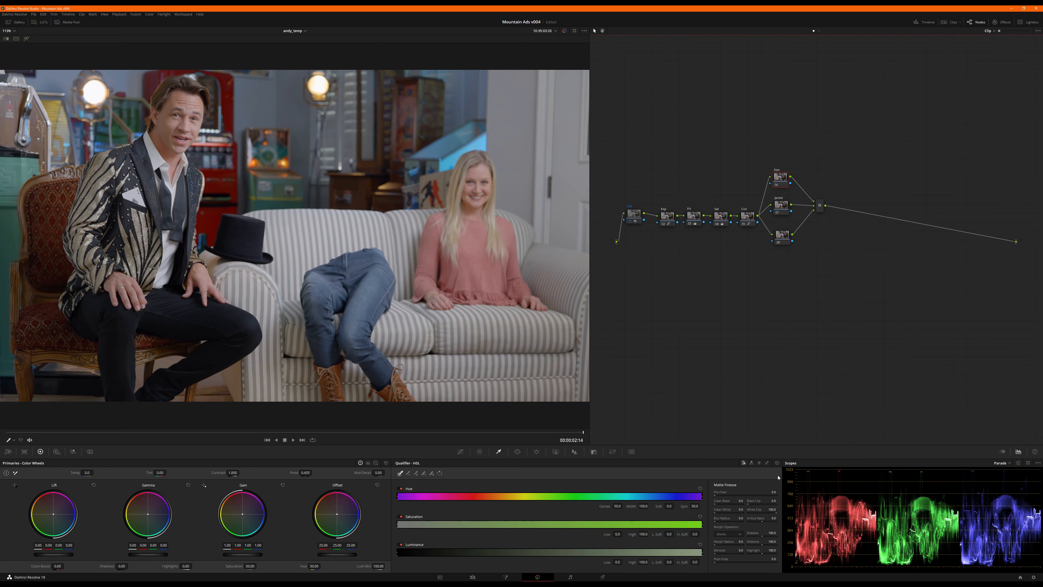
pyautogui.click(767, 463)
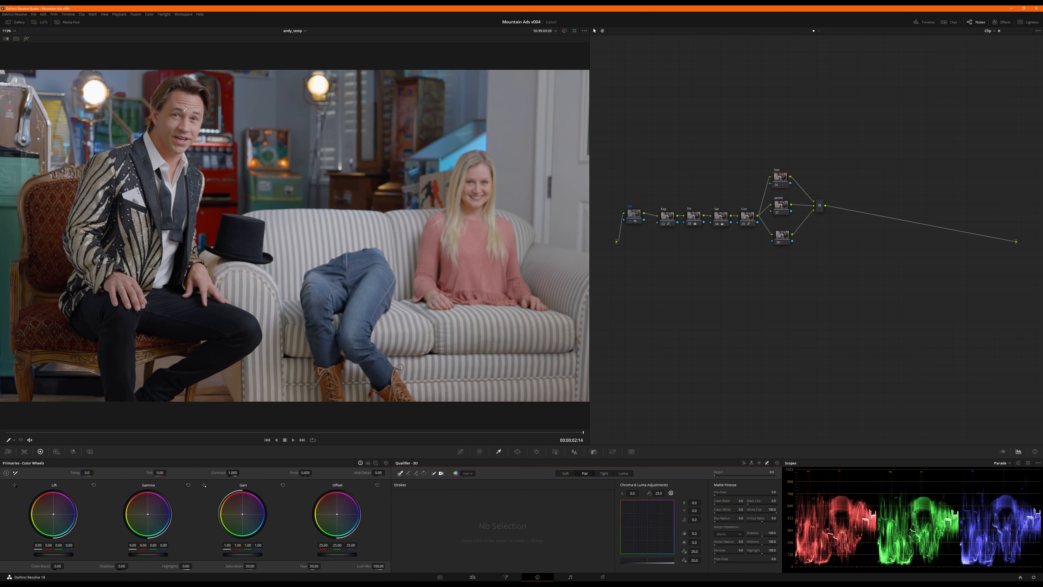
pyautogui.moveTo(174, 97)
pyautogui.mouseDown()
pyautogui.moveTo(204, 105)
pyautogui.moveTo(188, 110)
pyautogui.moveTo(194, 130)
pyautogui.mouseUp()
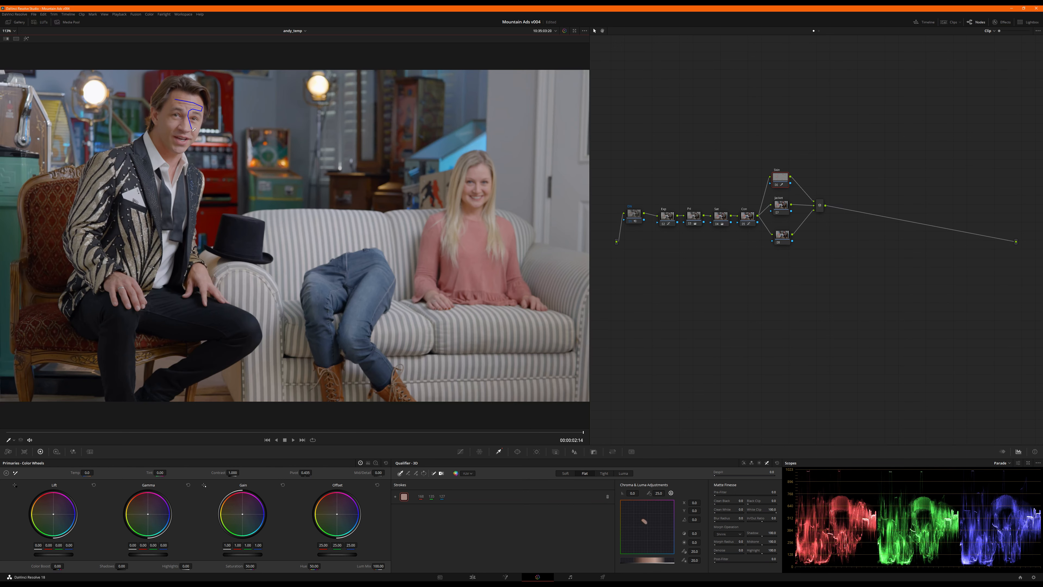
pyautogui.hotkey('shift', 'h')
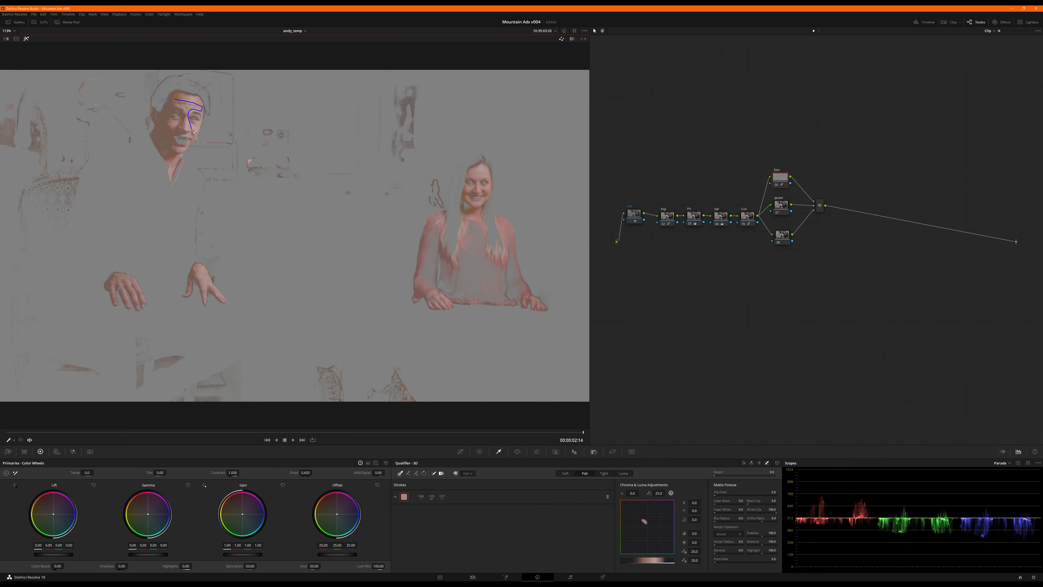
pyautogui.moveTo(719, 501); pyautogui.dragTo(726, 502)
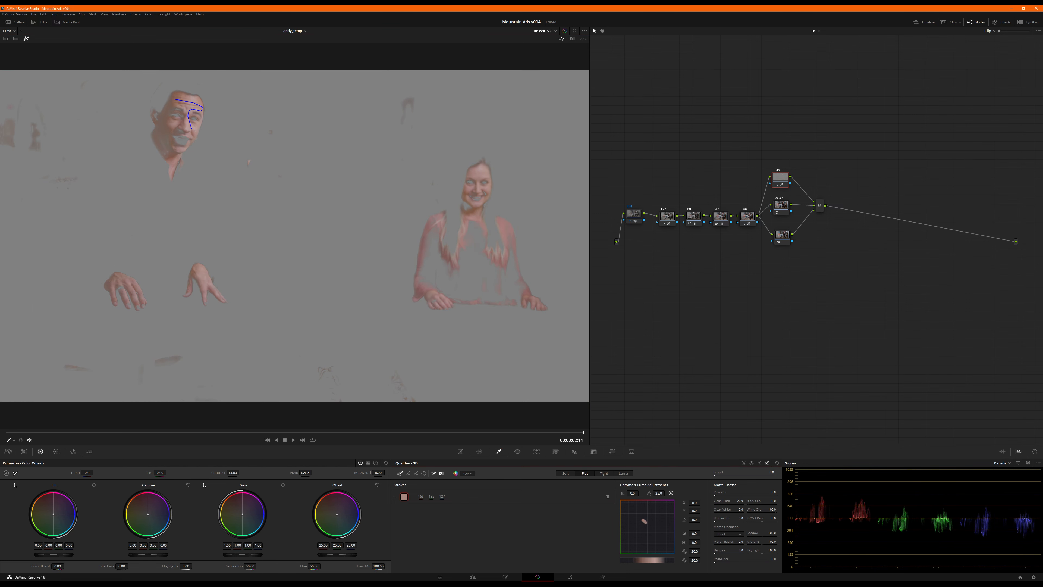
pyautogui.moveTo(723, 510); pyautogui.dragTo(718, 509)
pyautogui.moveTo(755, 501); pyautogui.dragTo(749, 501)
pyautogui.moveTo(723, 501); pyautogui.dragTo(729, 501)
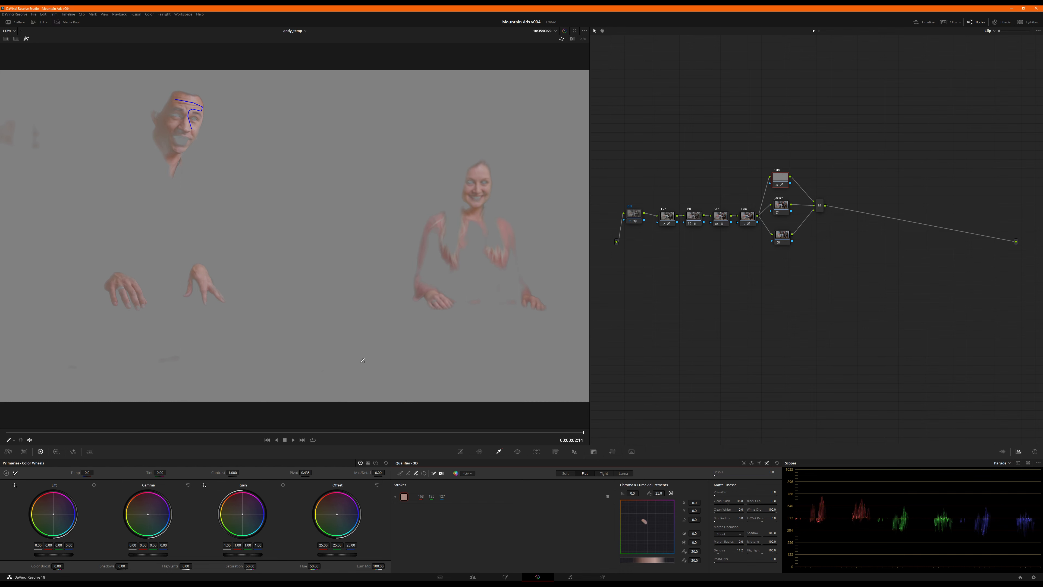
pyautogui.moveTo(166, 145); pyautogui.dragTo(173, 161)
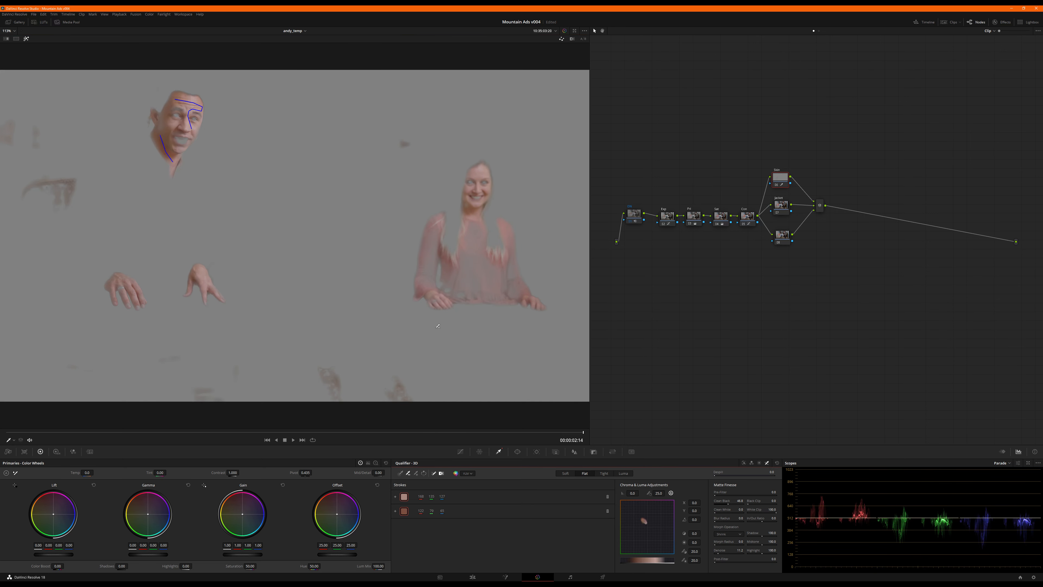
pyautogui.moveTo(464, 240); pyautogui.dragTo(480, 268)
pyautogui.hotkey('ctrl', 'z')
pyautogui.moveTo(473, 228)
pyautogui.mouseDown()
pyautogui.moveTo(483, 273)
pyautogui.moveTo(520, 288)
pyautogui.mouseUp()
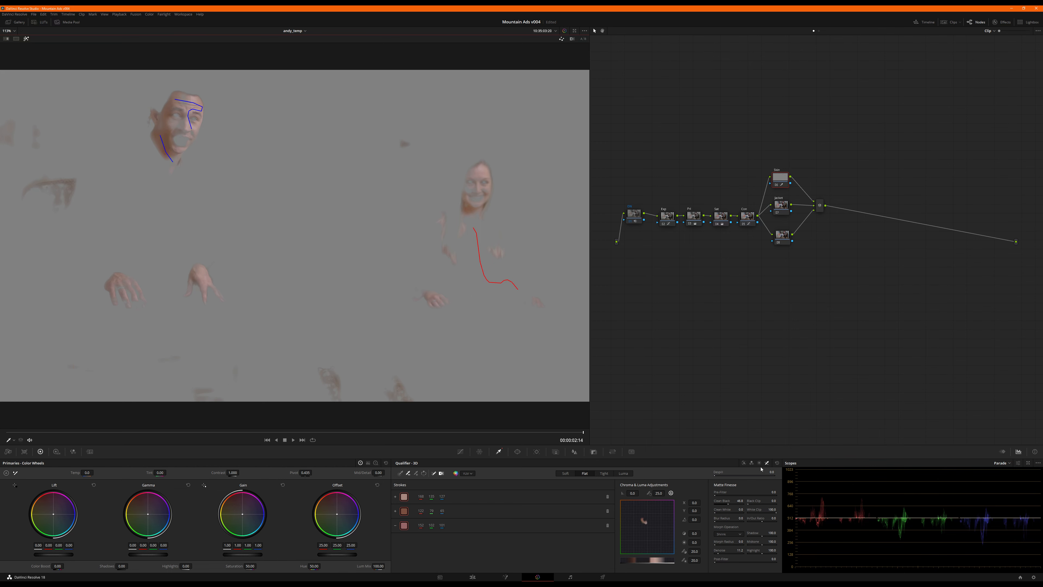
# - Reset the Skin node's qualifier, resample the man's face from forehead to cheek, and clean the matte's black and white areas
pyautogui.click(776, 463)
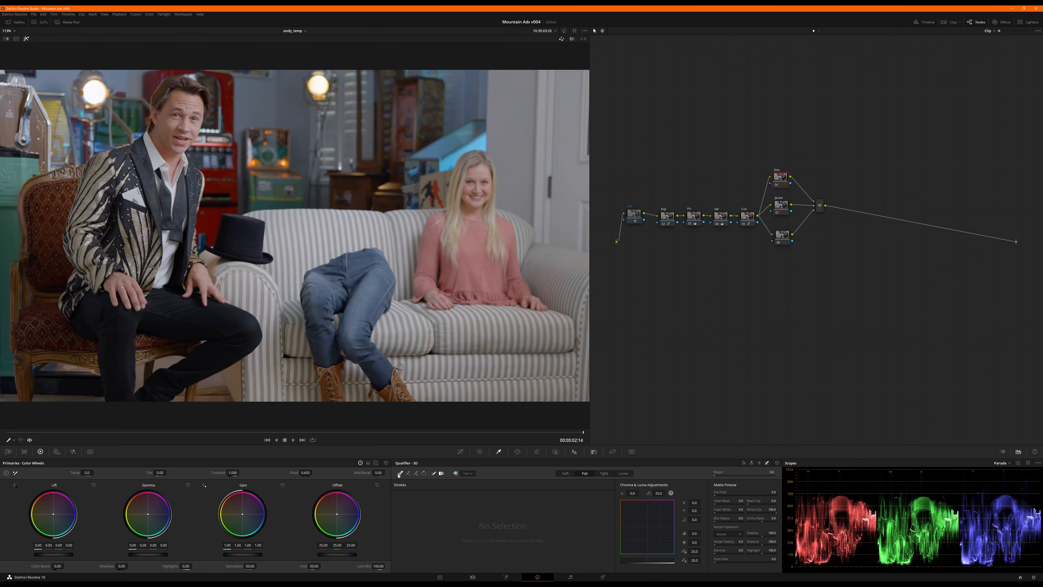
pyautogui.moveTo(187, 99)
pyautogui.mouseDown()
pyautogui.moveTo(195, 108)
pyautogui.moveTo(163, 132)
pyautogui.moveTo(166, 143)
pyautogui.mouseUp()
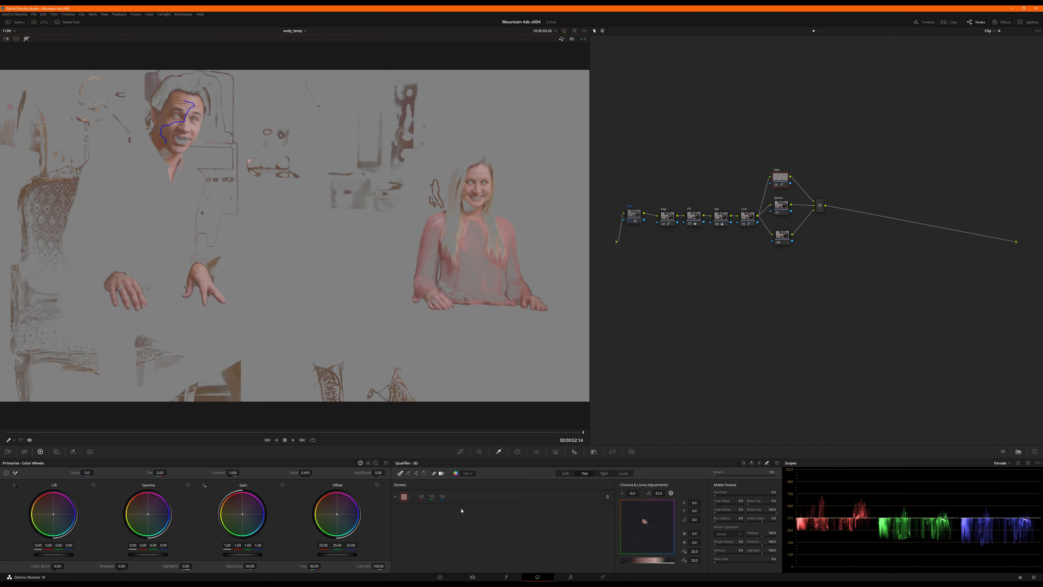
pyautogui.moveTo(739, 500); pyautogui.dragTo(775, 501)
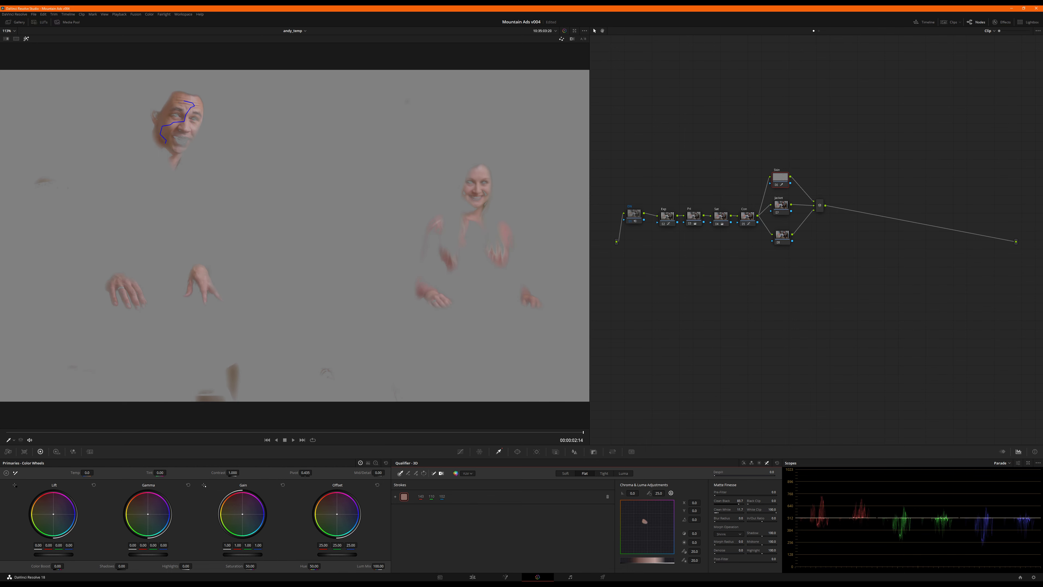
pyautogui.hotkey('shift', 'h')
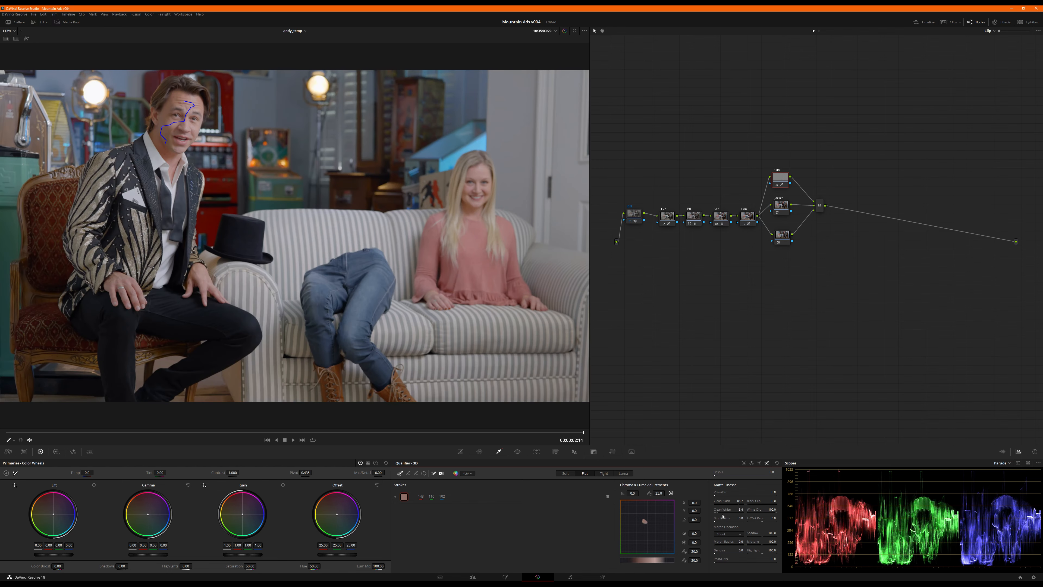
pyautogui.hotkey('shift', 'h')
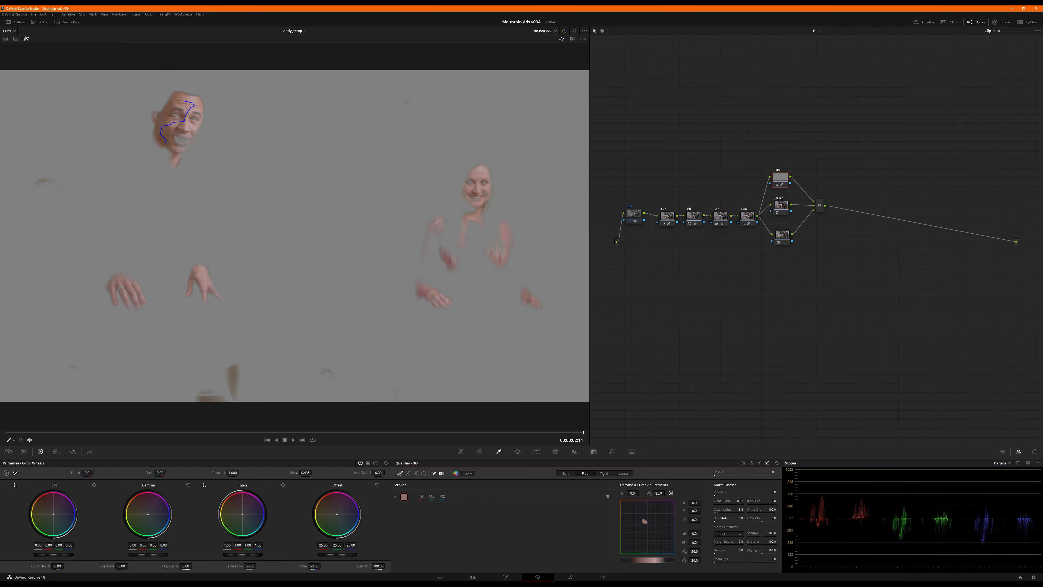
pyautogui.hotkey('shift', 'h')
pyautogui.hotkey('shift', 'h')
# - Add the man's jaw and neck to the skin selection, and subtract the woman's pink blouse with two strokes
pyautogui.click(416, 473)
pyautogui.moveTo(160, 142); pyautogui.dragTo(174, 163)
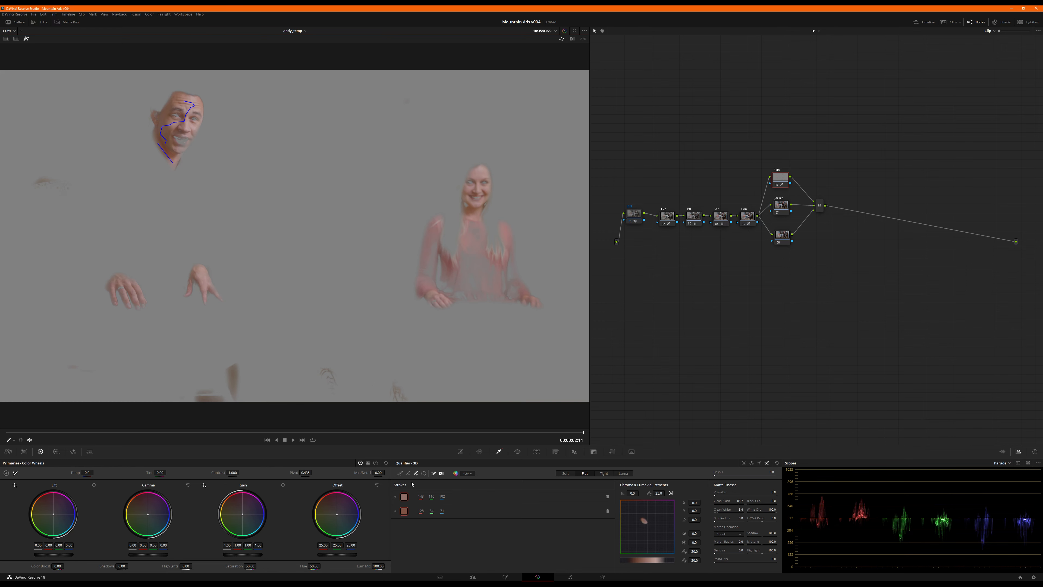
pyautogui.click(409, 474)
pyautogui.moveTo(505, 228); pyautogui.dragTo(503, 282)
pyautogui.hotkey('ctrl', 'z')
pyautogui.hotkey('ctrl', 'z')
pyautogui.moveTo(471, 243); pyautogui.dragTo(486, 277)
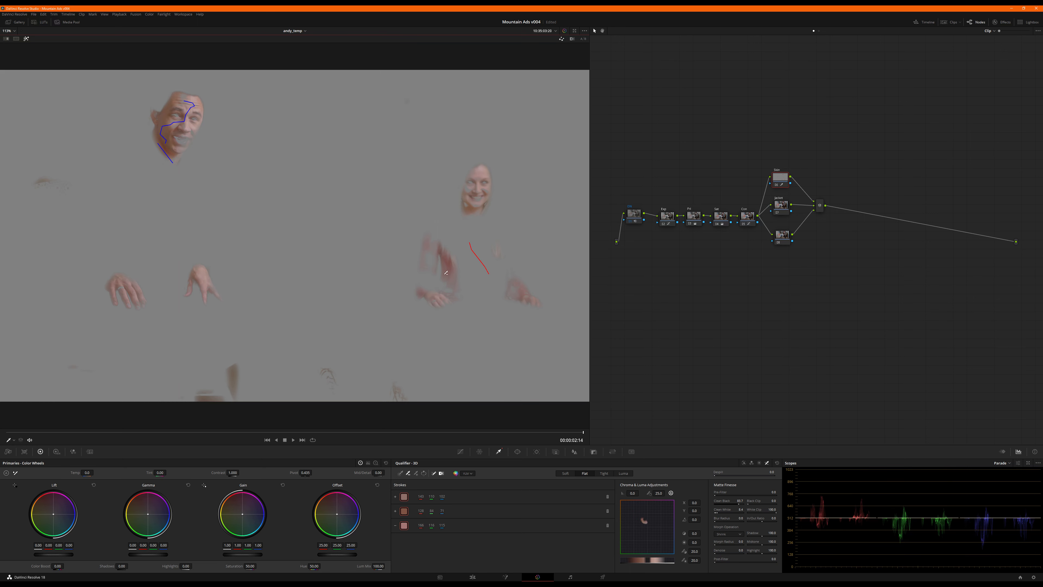
pyautogui.moveTo(445, 267); pyautogui.dragTo(454, 283)
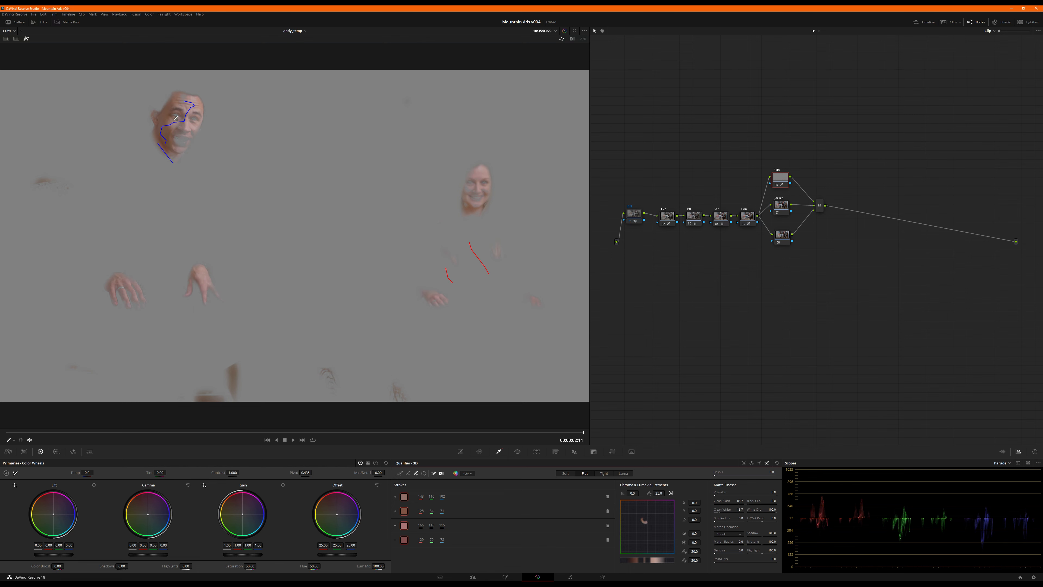
# - Add a stroke beside the man's mouth to the skin selection and compare the matte with the full image
pyautogui.hotkey('shift', 'h')
pyautogui.hotkey('shift', 'h')
pyautogui.moveTo(195, 132); pyautogui.dragTo(192, 144)
pyautogui.hotkey('ctrl', 'z')
pyautogui.hotkey('shift', 'h')
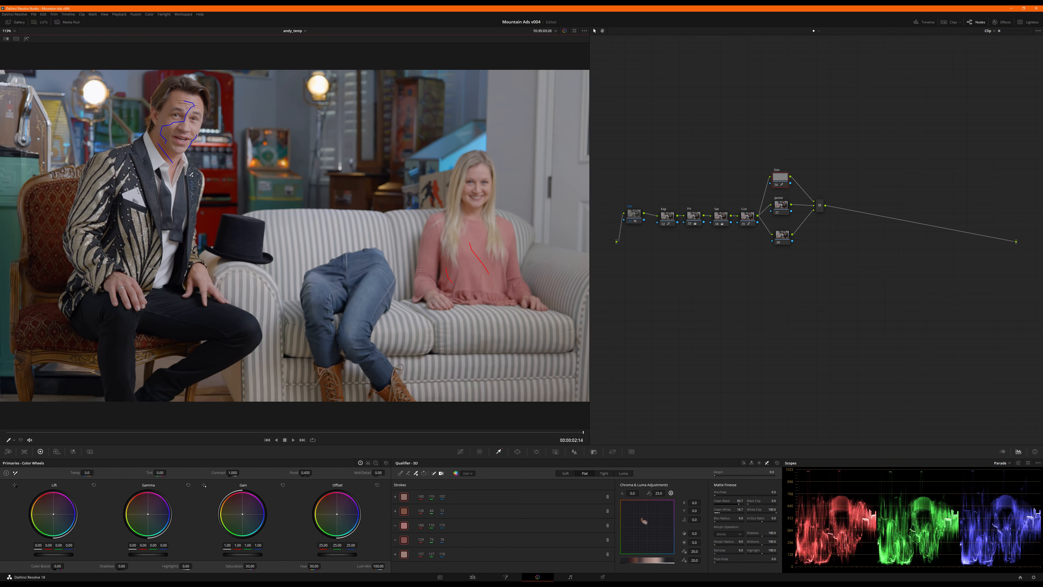
pyautogui.hotkey('shift', 'h')
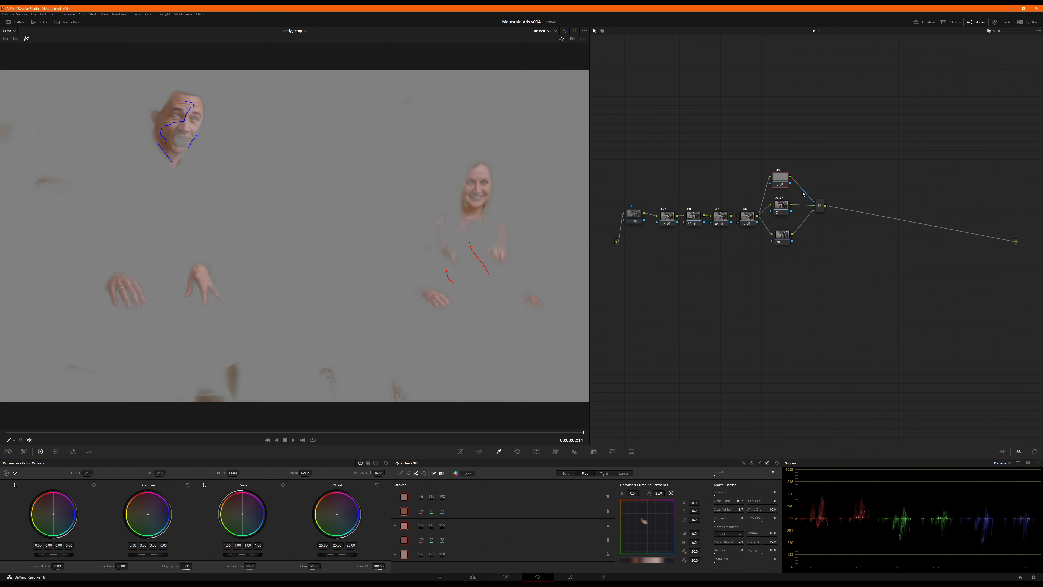
# - Apply Color Compressor to the Skin node, sample the woman's face as target color, and compress hue to 0.587 and saturation to 0.248
pyautogui.click(1004, 22)
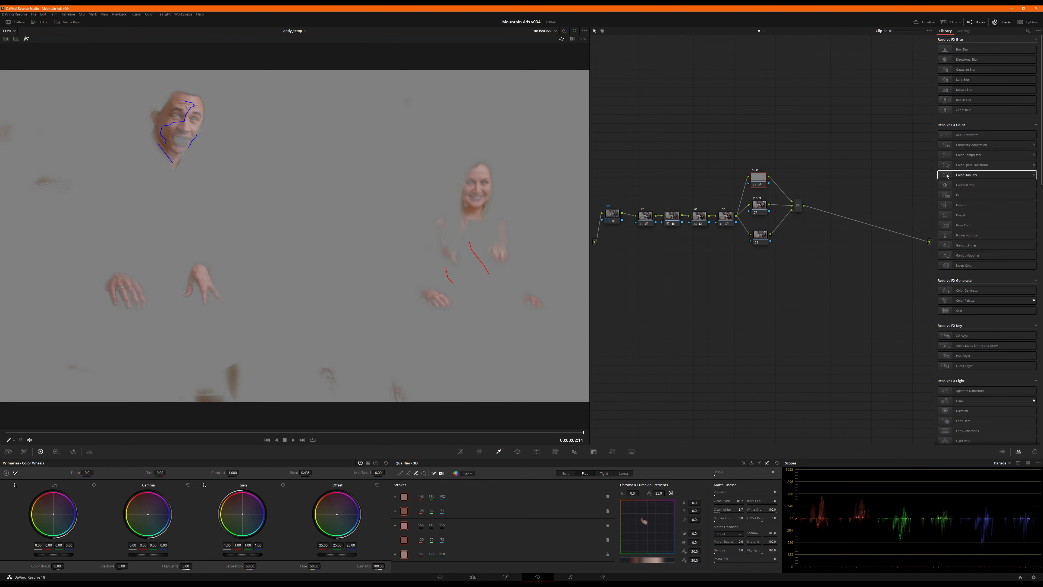
pyautogui.moveTo(968, 155); pyautogui.dragTo(749, 163)
pyautogui.click(988, 47)
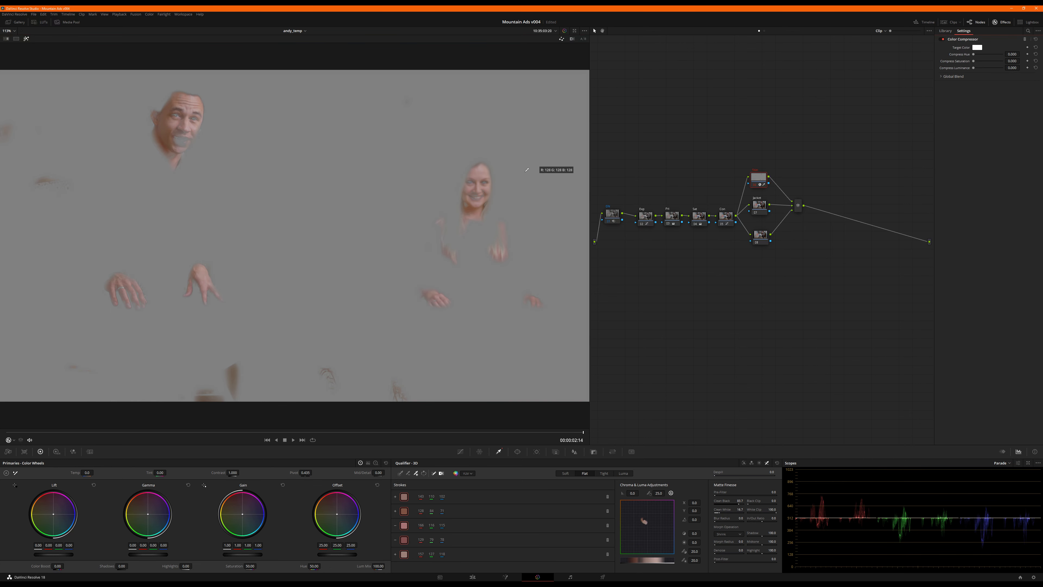
pyautogui.click(490, 171)
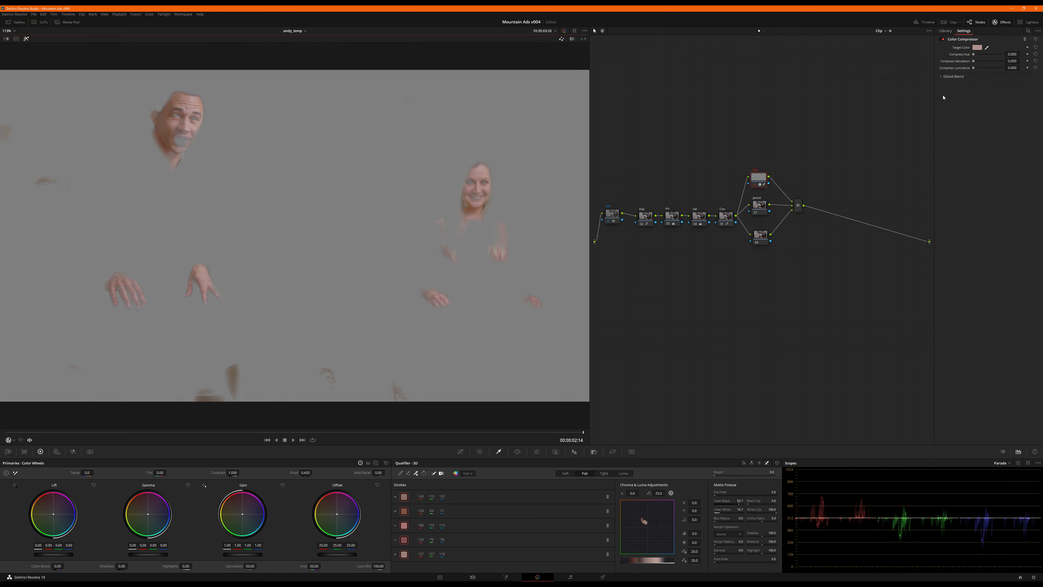
pyautogui.click(977, 47)
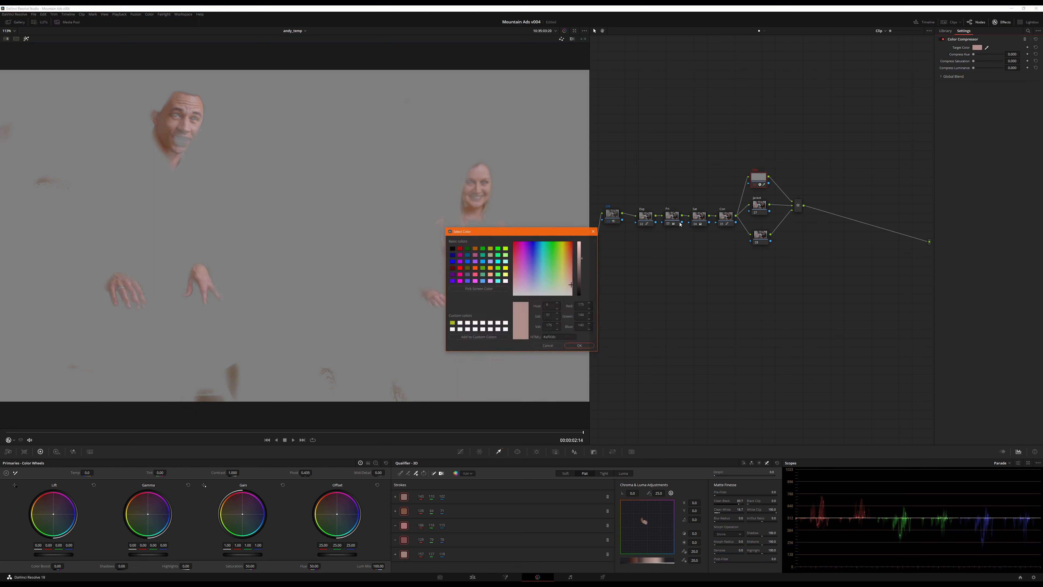
pyautogui.click(579, 346)
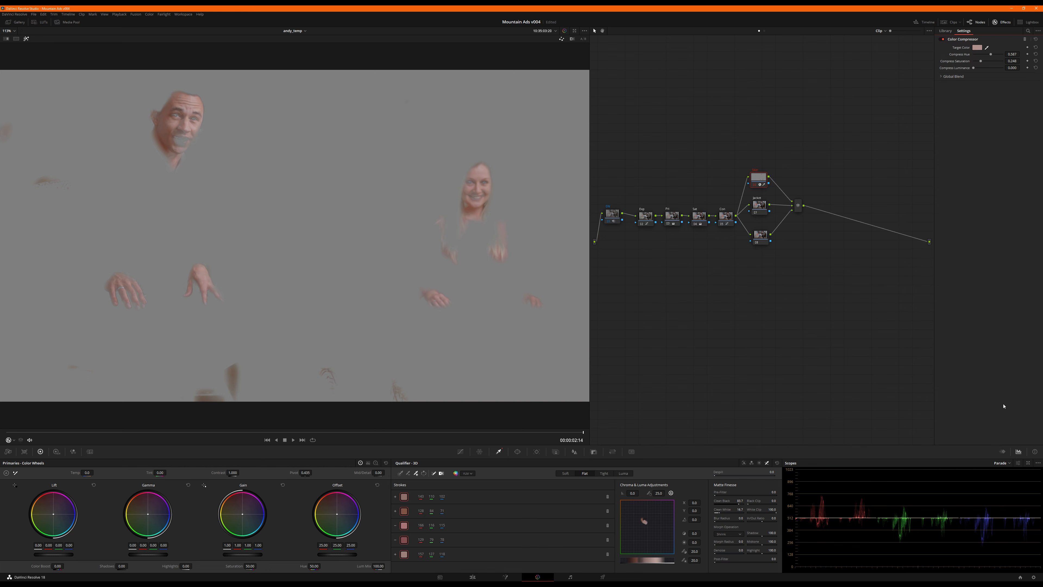
# - Switch the scope to Vectorscope, warm the Skin node's offset toward the skin tone line, and turn off Highlight
pyautogui.click(1001, 463)
pyautogui.click(1006, 484)
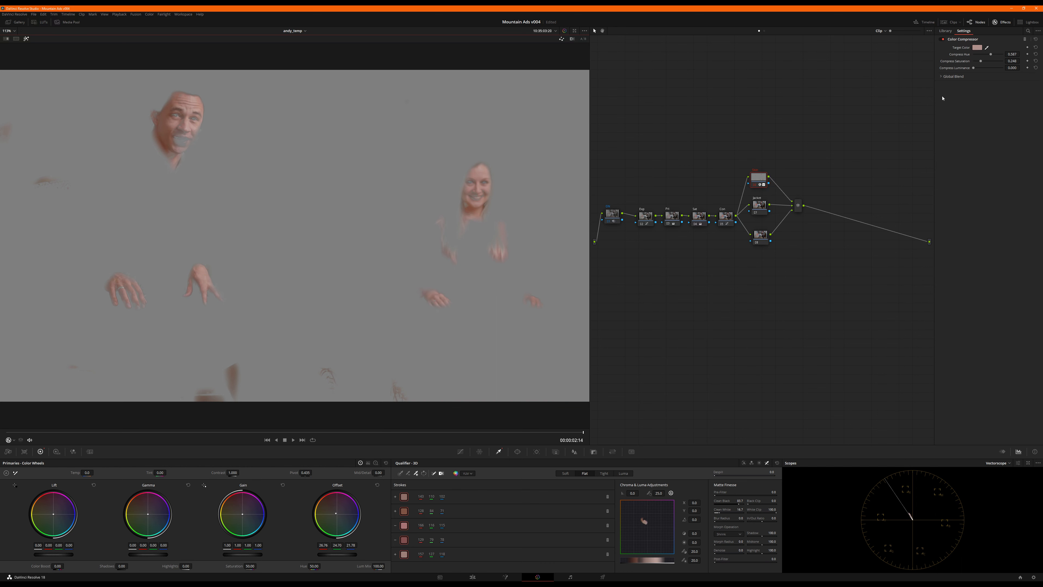
pyautogui.hotkey('shift', 'h')
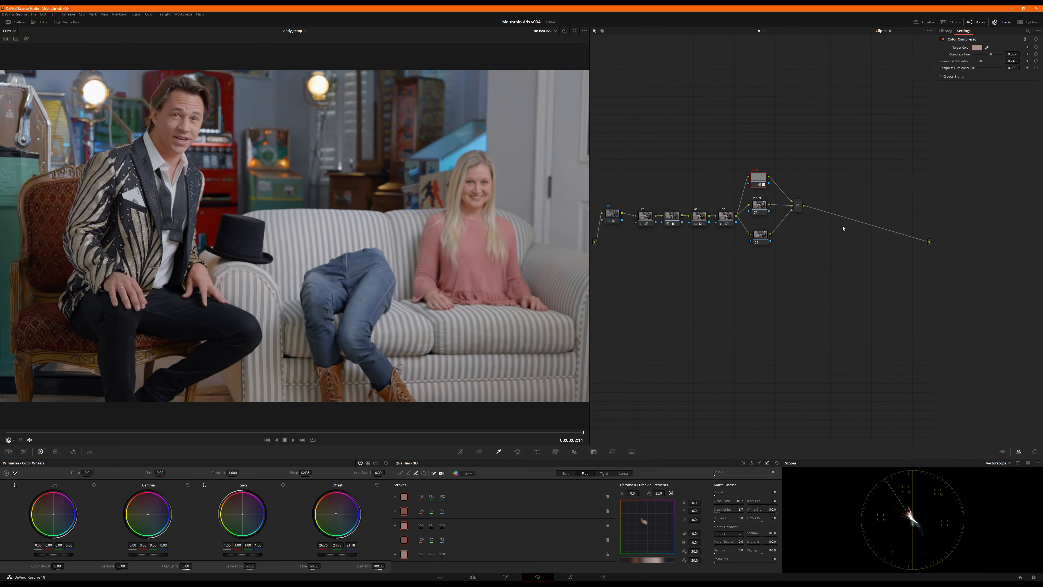
# - Compare the image with the Skin node's correction switched on and off
pyautogui.hotkey('ctrl', 'd')
pyautogui.hotkey('ctrl', 'd')
pyautogui.hotkey('ctrl', 'd')
pyautogui.hotkey('ctrl', 'd')
pyautogui.hotkey('ctrl', 'd')
pyautogui.hotkey('ctrl', 'd')
pyautogui.hotkey('ctrl', 'd')
pyautogui.hotkey('ctrl', 'd')
# - Space out the three stacked layer nodes evenly and select the Jacket node
pyautogui.moveTo(758, 181); pyautogui.dragTo(760, 178)
pyautogui.moveTo(760, 238); pyautogui.dragTo(759, 245)
pyautogui.moveTo(756, 209); pyautogui.dragTo(757, 213)
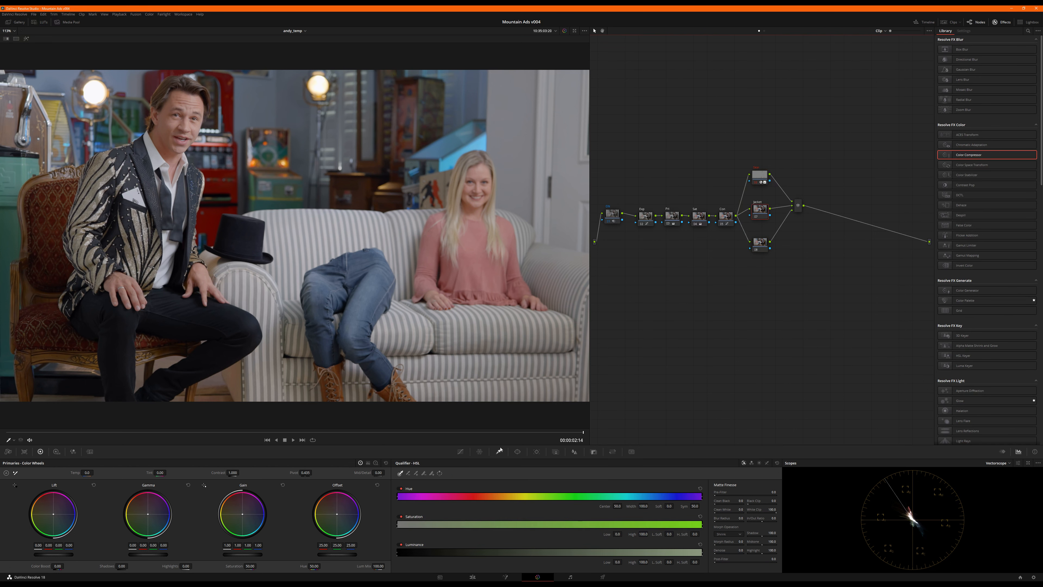
# - Set the scope back to Parade, sample the man's sequined jacket on the Jacket node with the 3D qualifier, and show the selection with Highlight
pyautogui.click(768, 464)
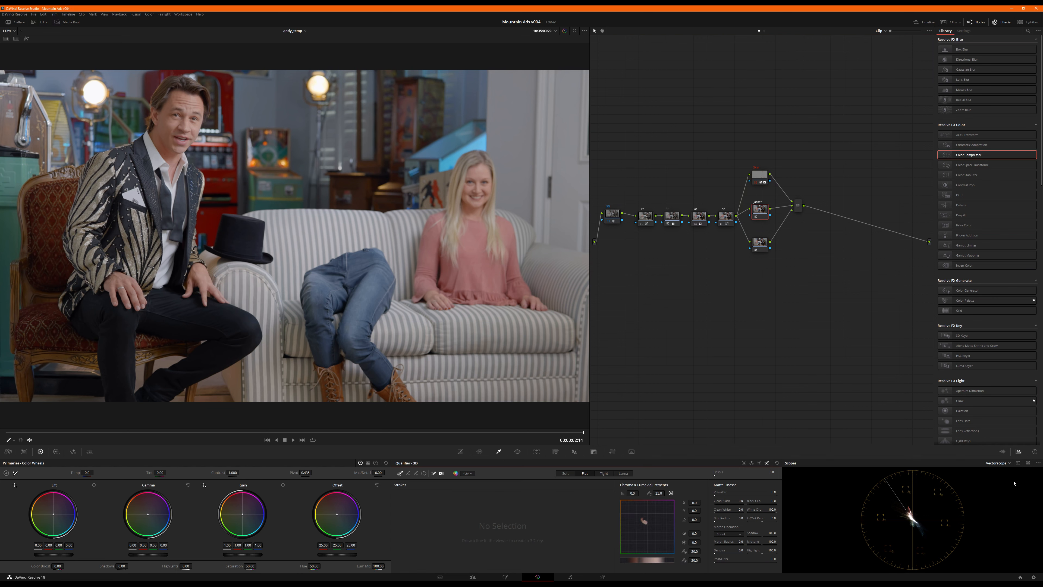
pyautogui.click(1000, 464)
pyautogui.click(997, 471)
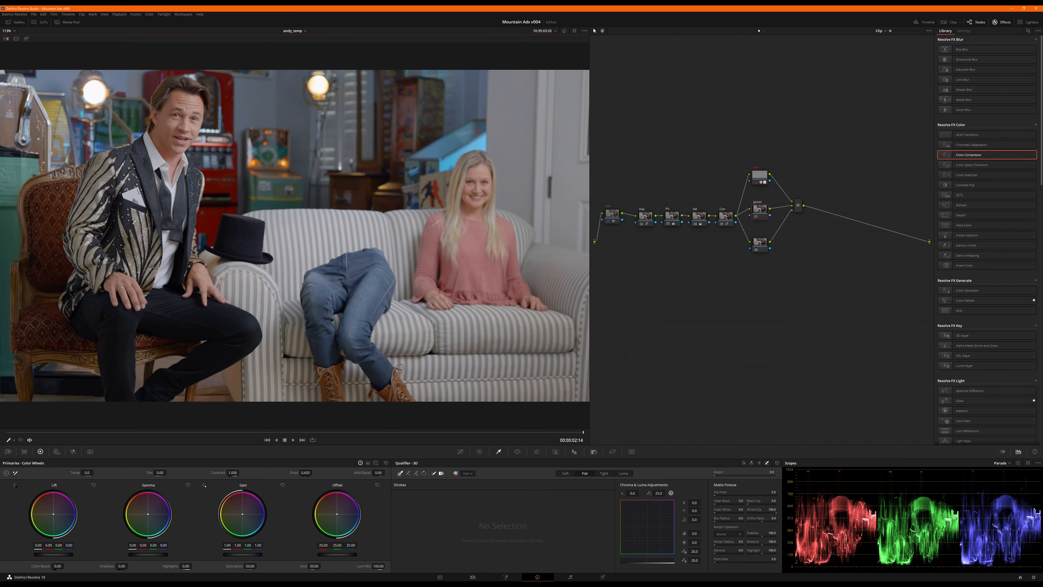
pyautogui.moveTo(135, 214); pyautogui.dragTo(144, 243)
pyautogui.hotkey('shift', 'h')
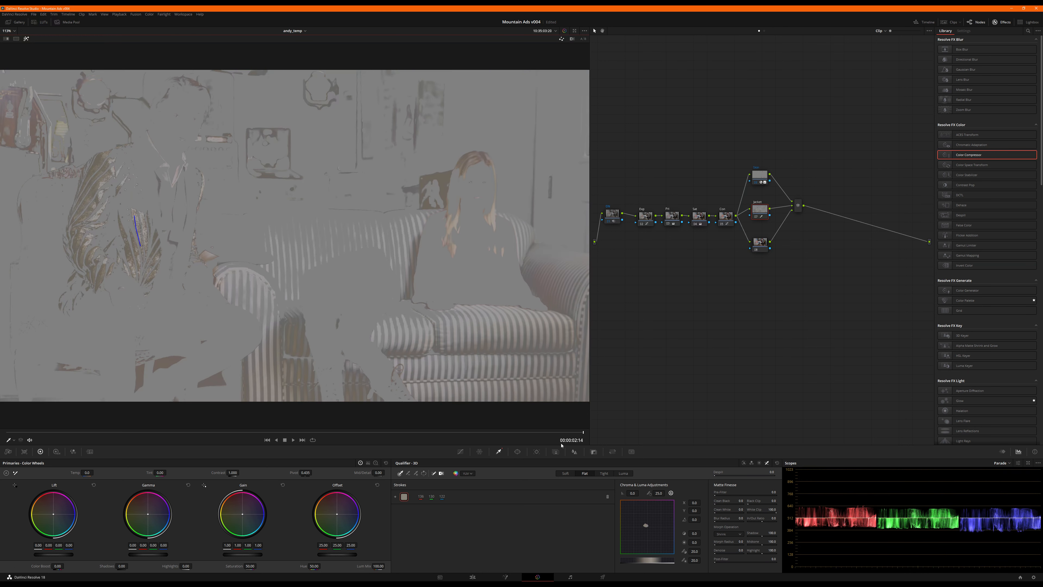
# - Raise Clean Black, Clean White and Blur Radius on the Jacket matte, and add the jacket's sleeve cuff to the selection
pyautogui.moveTo(739, 501); pyautogui.dragTo(788, 501)
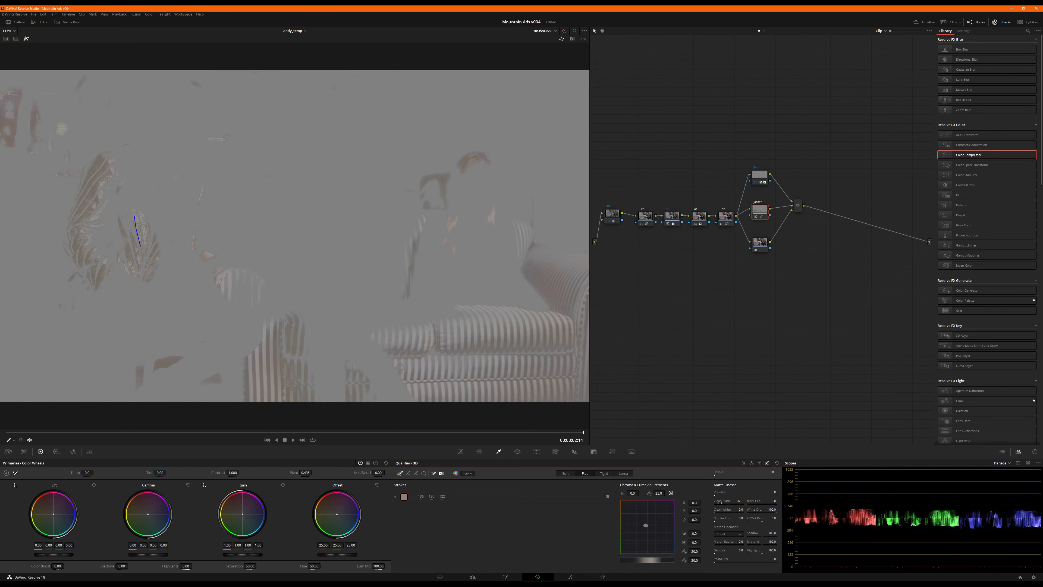
pyautogui.moveTo(717, 512); pyautogui.dragTo(730, 511)
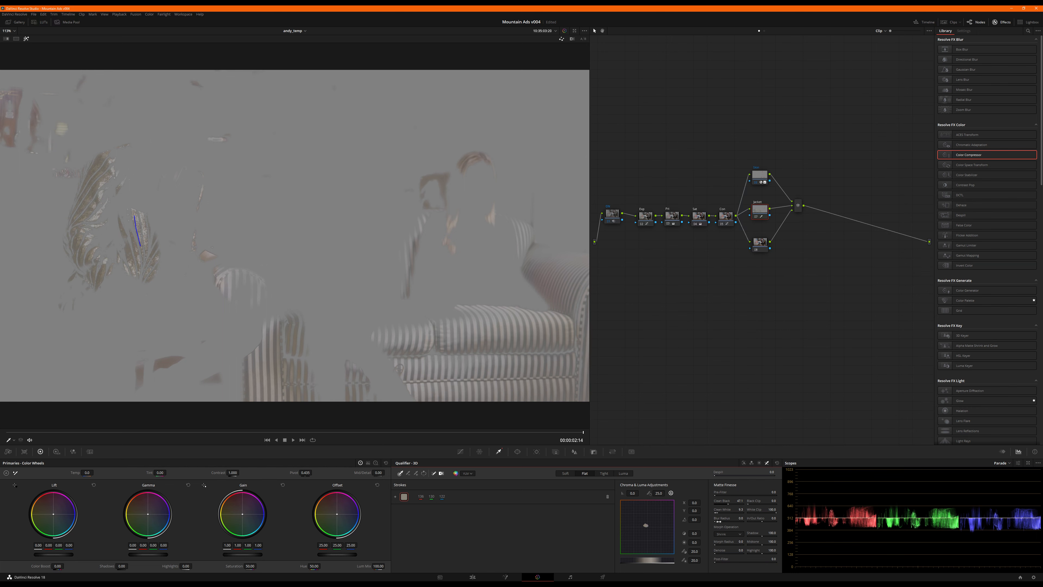
pyautogui.moveTo(718, 521)
pyautogui.mouseDown()
pyautogui.moveTo(735, 521)
pyautogui.moveTo(720, 521)
pyautogui.mouseUp()
pyautogui.hotkey('shift', 'h')
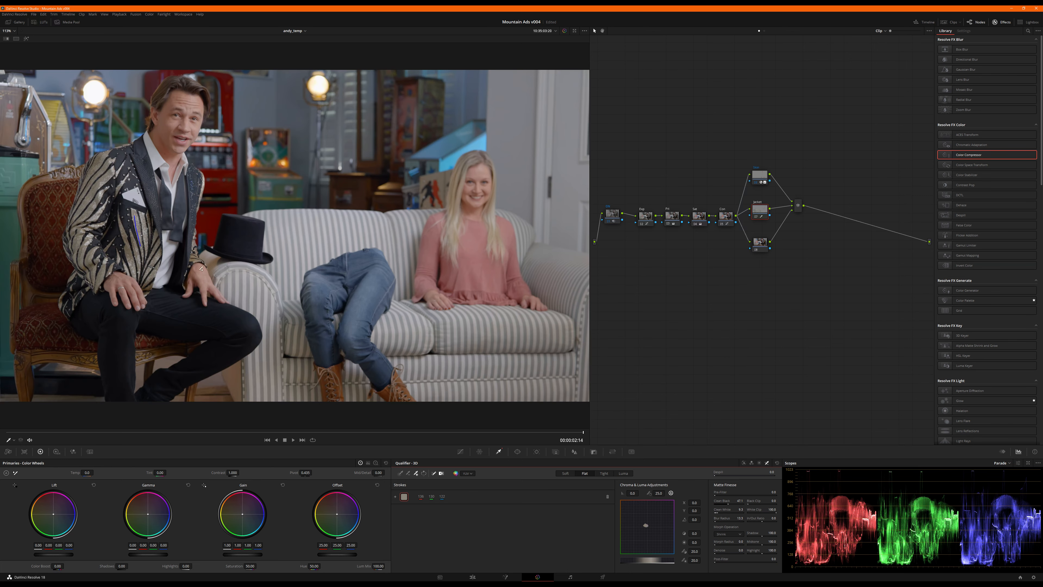
pyautogui.moveTo(196, 259); pyautogui.dragTo(193, 260)
pyautogui.hotkey('shift', 'h')
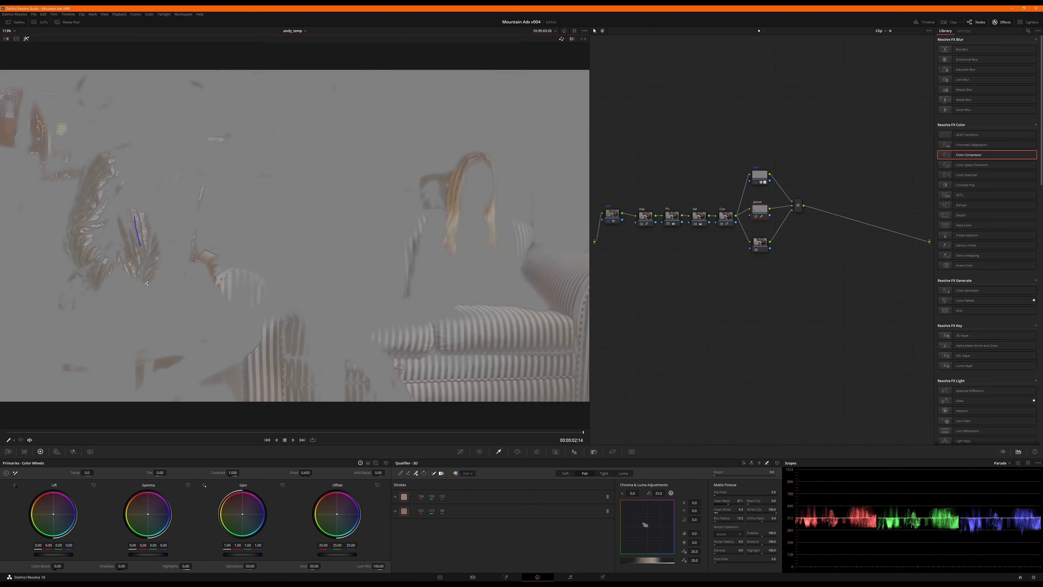
# - Examine the Jacket selection against the full image by switching Highlight off and on
pyautogui.hotkey('shift', 'h')
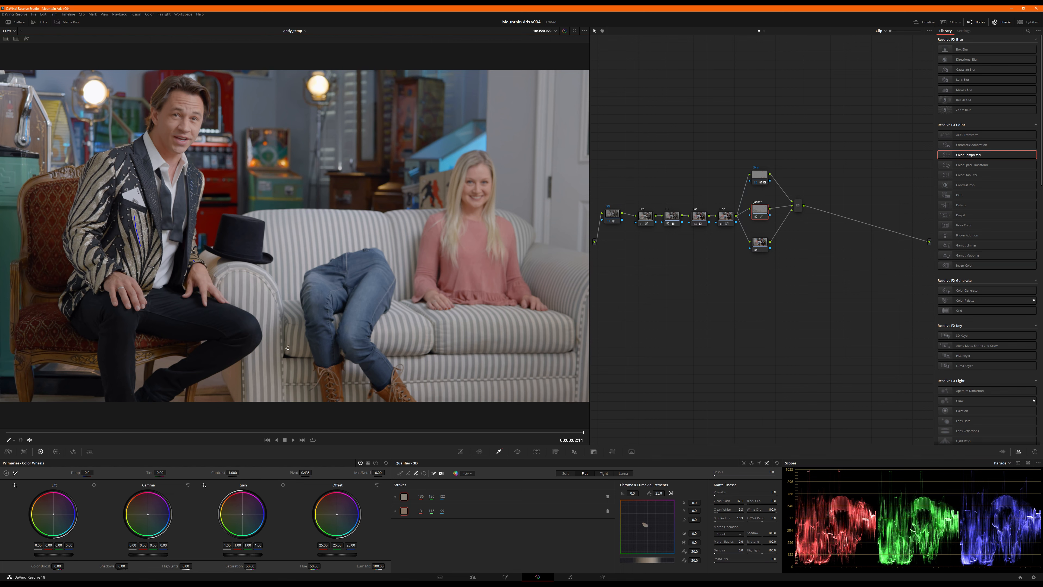
pyautogui.hotkey('shift', 'h')
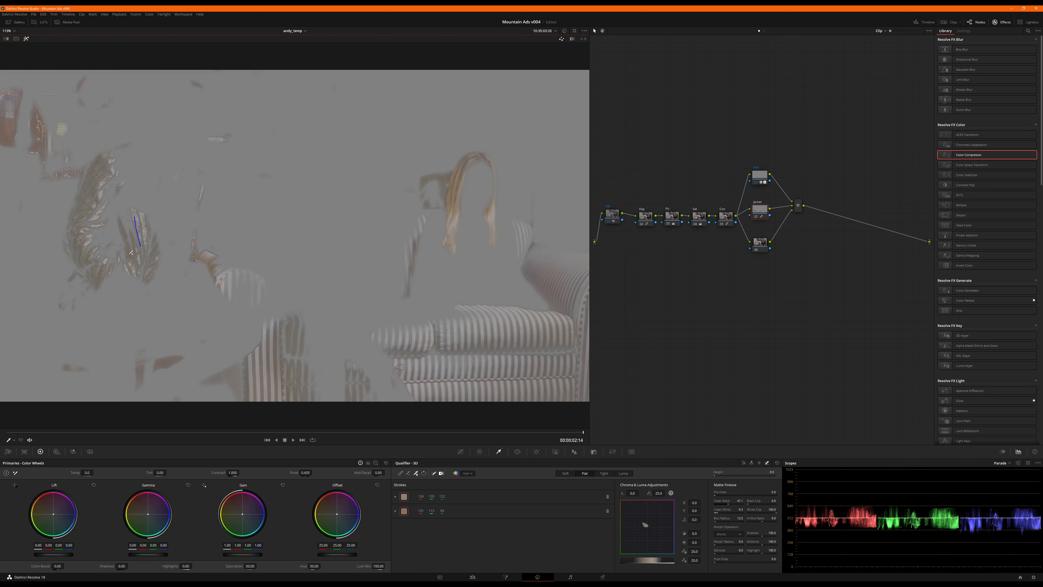
pyautogui.hotkey('shift', 'h')
pyautogui.hotkey('shift', 'h')
pyautogui.hotkey('shift', 'h')
pyautogui.hotkey('shift', 'h')
pyautogui.hotkey('shift', 'h')
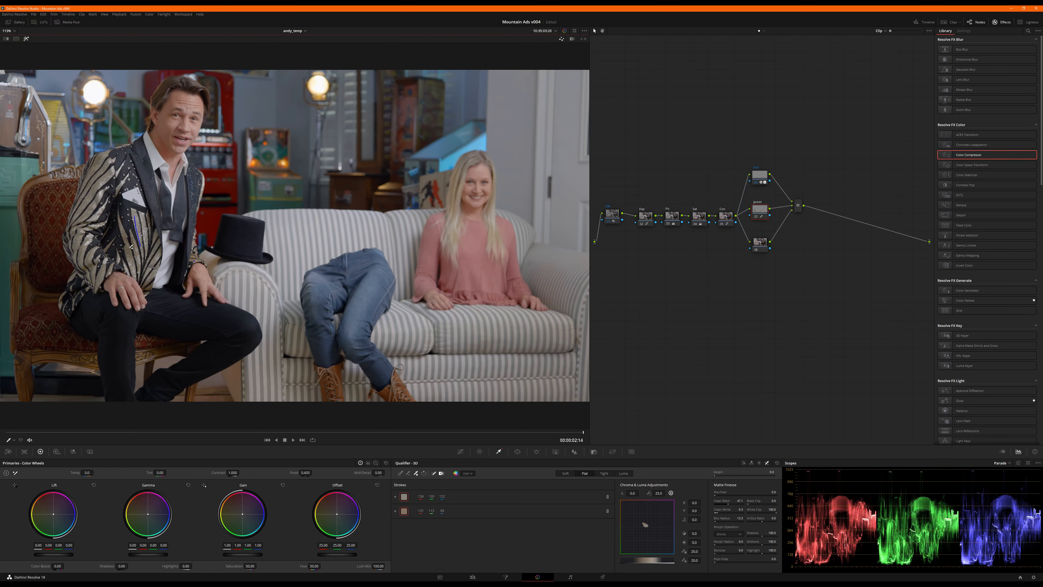
pyautogui.hotkey('shift', 'h')
pyautogui.hotkey('shift', 'h')
pyautogui.hotkey('shift', 'h')
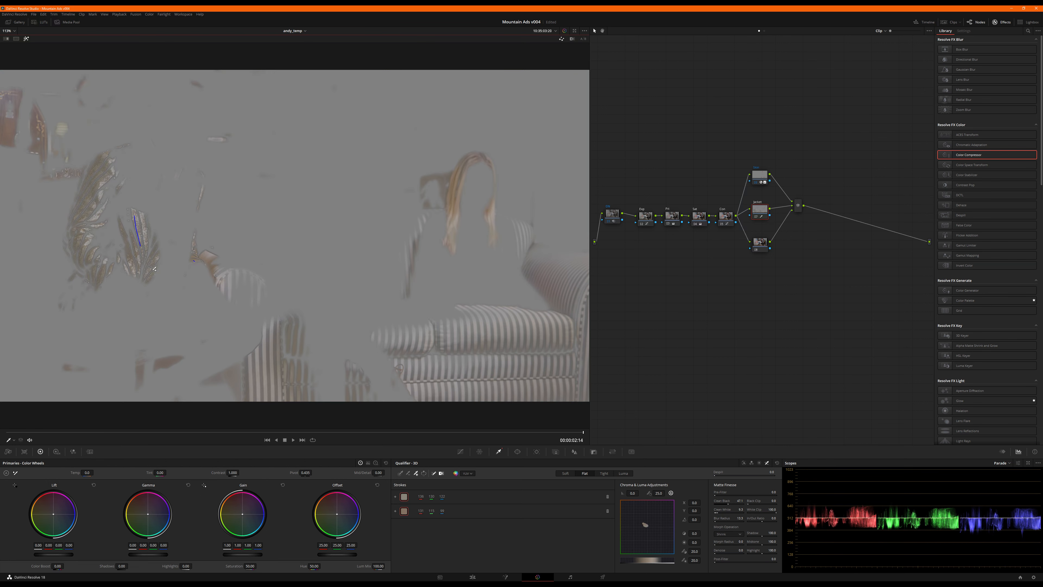
pyautogui.hotkey('shift', 'h')
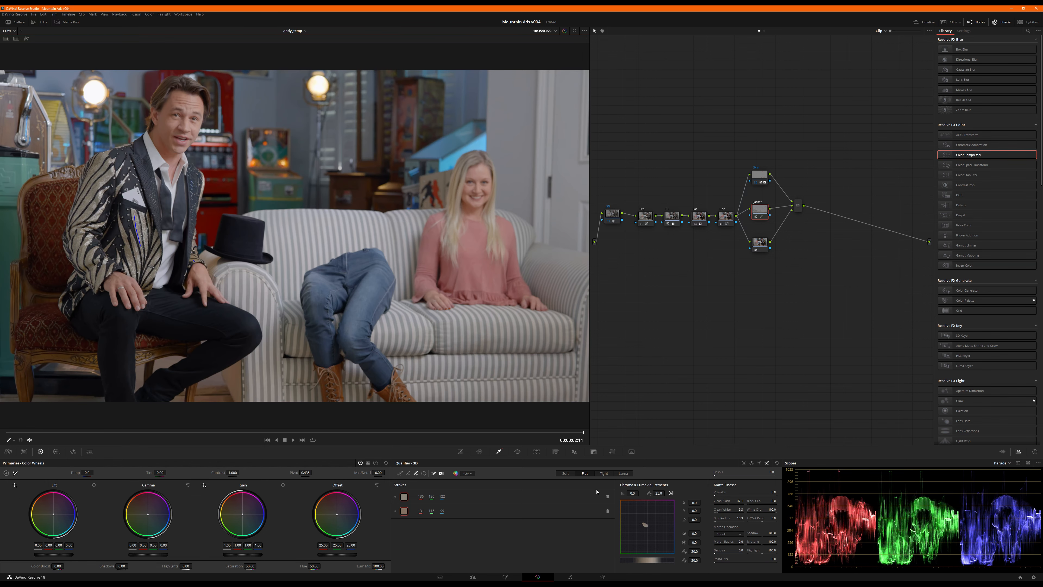
pyautogui.hotkey('shift', 'h')
# - Limit the Jacket selection with a soft circular window, stretched into a tall ellipse around the man's torso, and check it against the full image
pyautogui.click(518, 451)
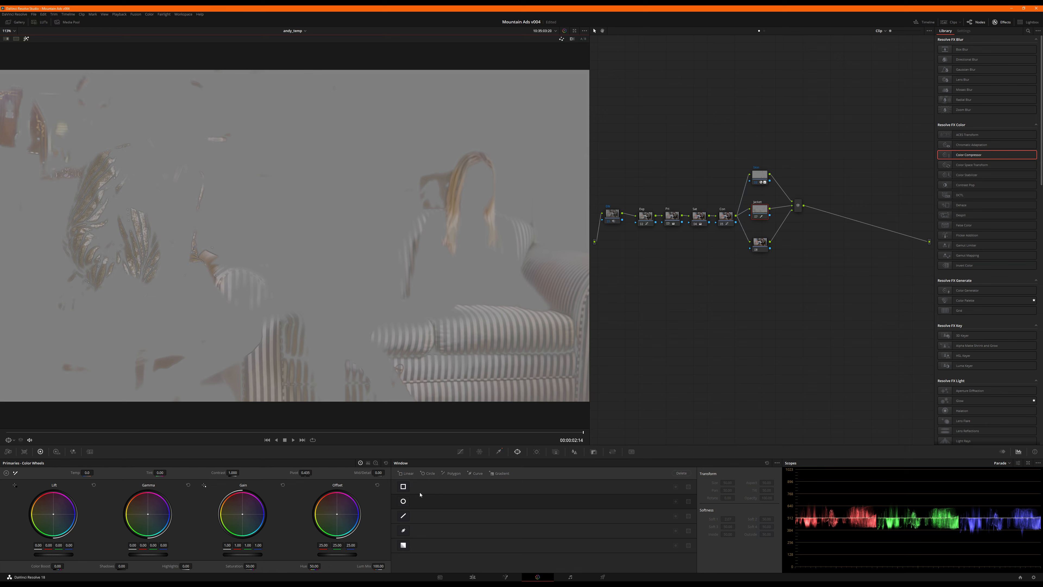
pyautogui.click(403, 501)
pyautogui.moveTo(315, 275); pyautogui.dragTo(199, 290)
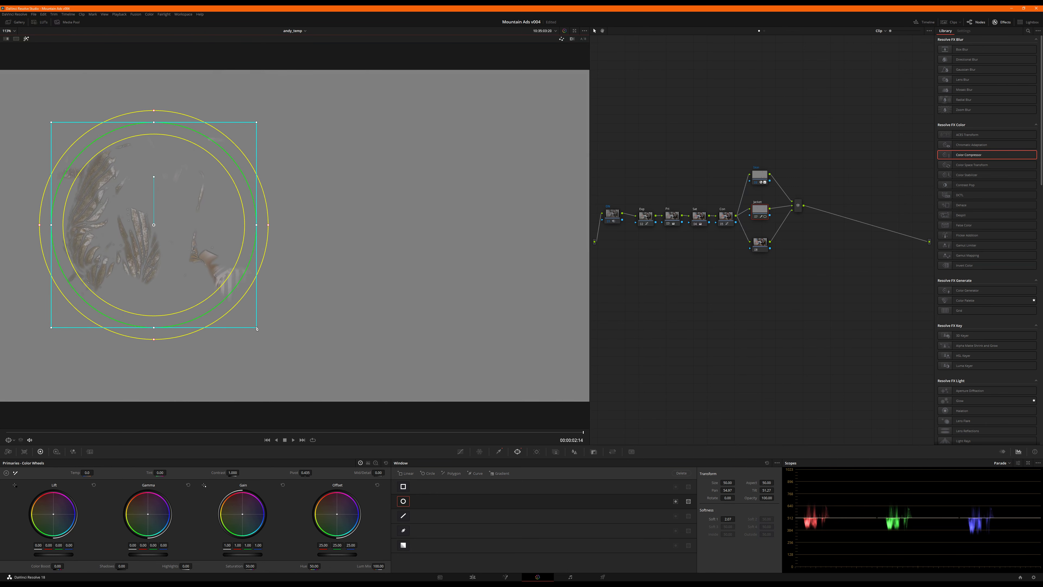
pyautogui.moveTo(257, 329); pyautogui.dragTo(267, 338)
pyautogui.moveTo(154, 339); pyautogui.dragTo(149, 370)
pyautogui.moveTo(260, 238); pyautogui.dragTo(188, 270)
pyautogui.hotkey('shift', 'h')
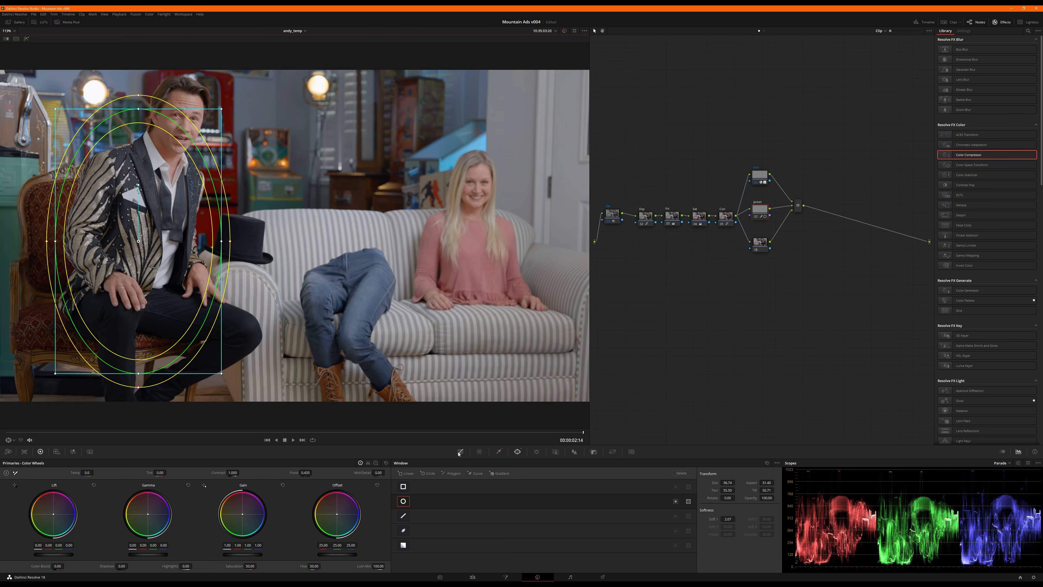
pyautogui.hotkey('shift', 'h')
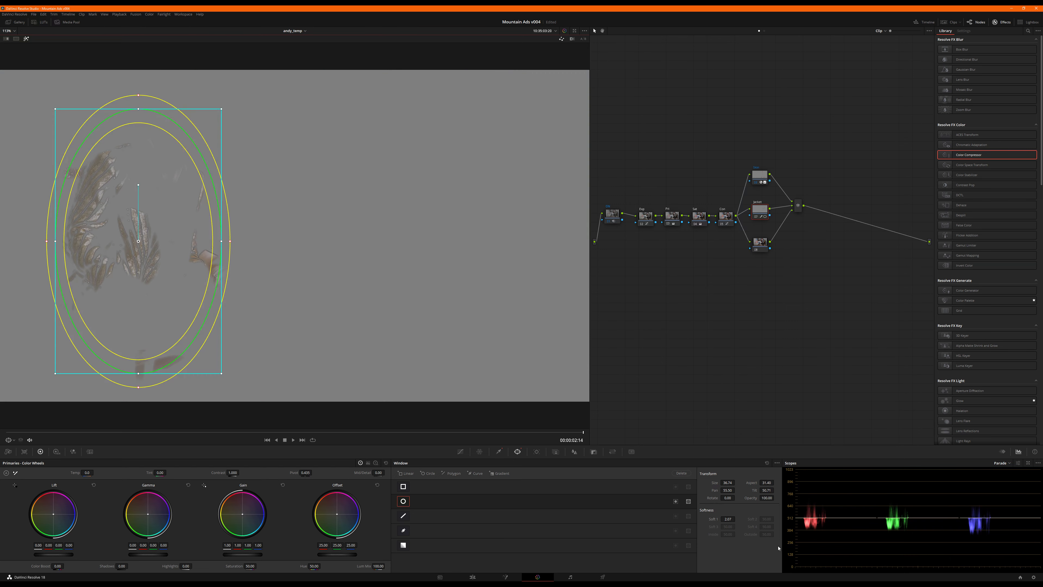
# - Refine the Jacket qualifier's Matte Finesse inside the window, and turn off Highlight
pyautogui.click(498, 452)
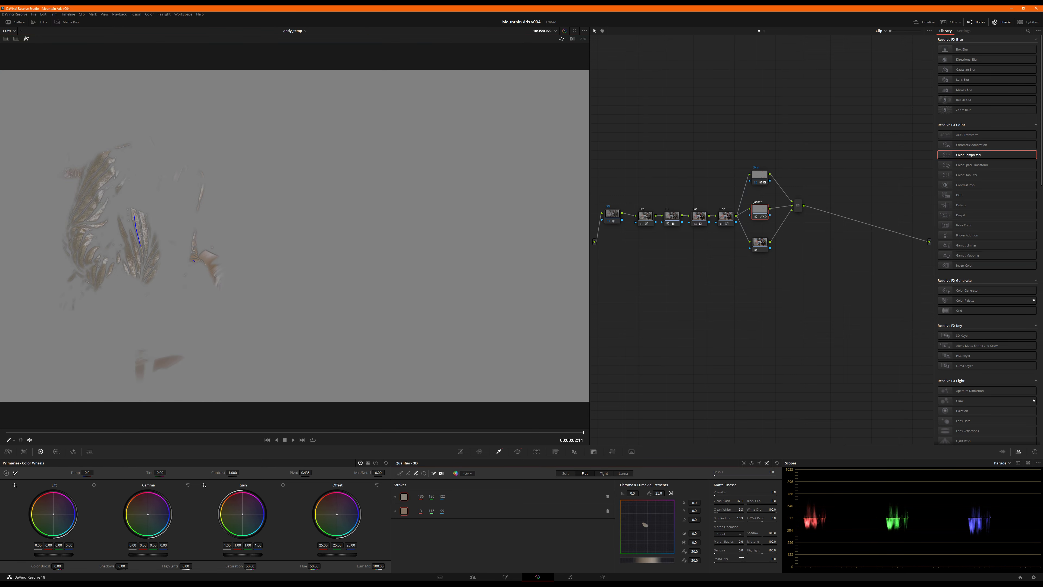
pyautogui.moveTo(740, 518); pyautogui.dragTo(718, 550)
pyautogui.hotkey('shift', 'h')
# - Push the Jacket node's Offset color balance toward warm gold and check the affected area with Highlight
pyautogui.click(460, 452)
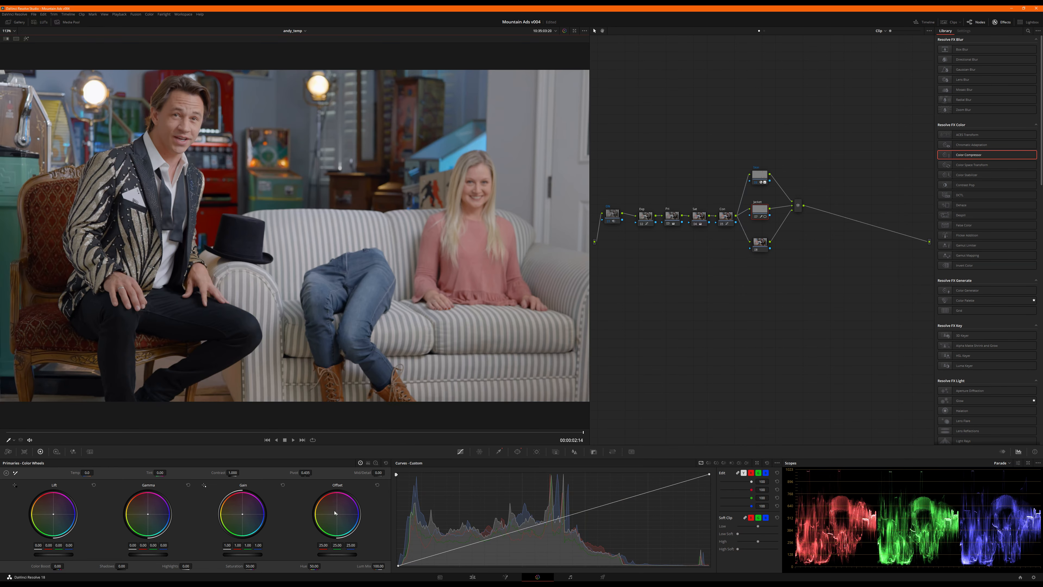
pyautogui.moveTo(334, 516); pyautogui.dragTo(346, 514)
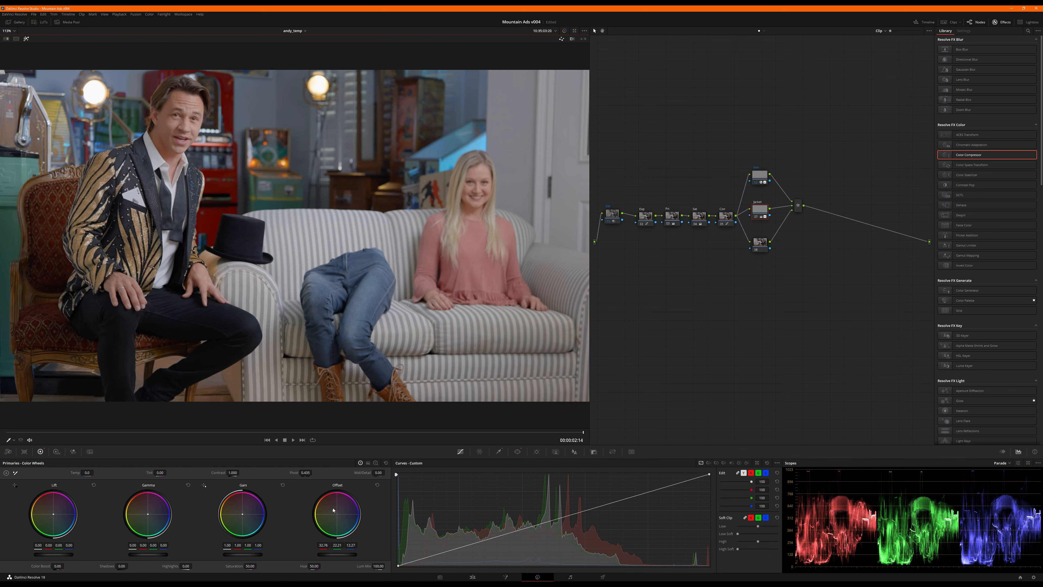
pyautogui.hotkey('shift', 'h')
pyautogui.hotkey('shift', 'h')
# - Set the Jacket node's Saturation to 65 after trying 75, and fine-tune its Offset color balance
pyautogui.doubleClick(248, 565)
pyautogui.write('75')
pyautogui.press('Return')
pyautogui.doubleClick(248, 564)
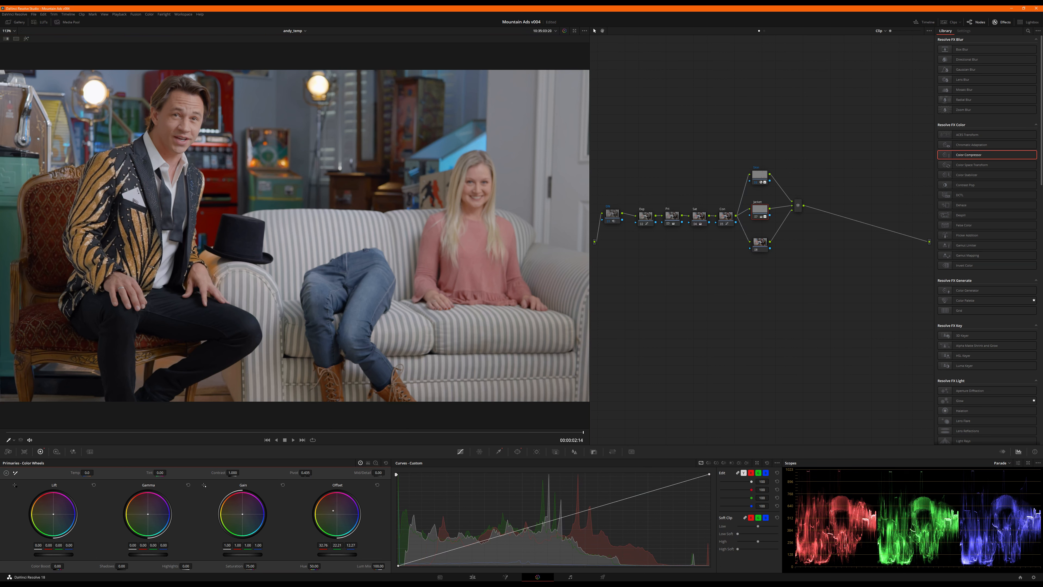
pyautogui.write('65')
pyautogui.press('Return')
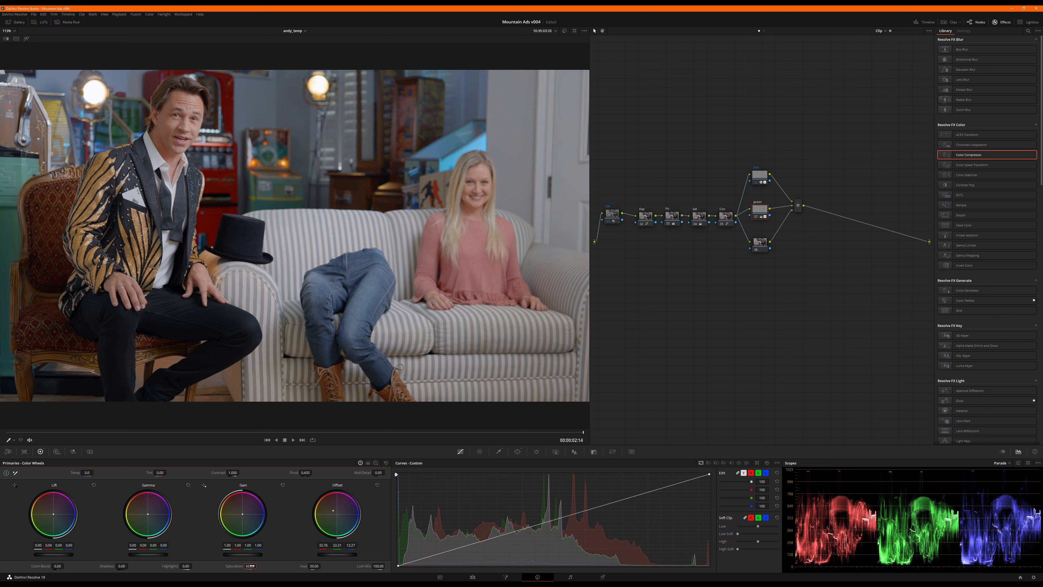
pyautogui.moveTo(336, 513); pyautogui.dragTo(342, 515)
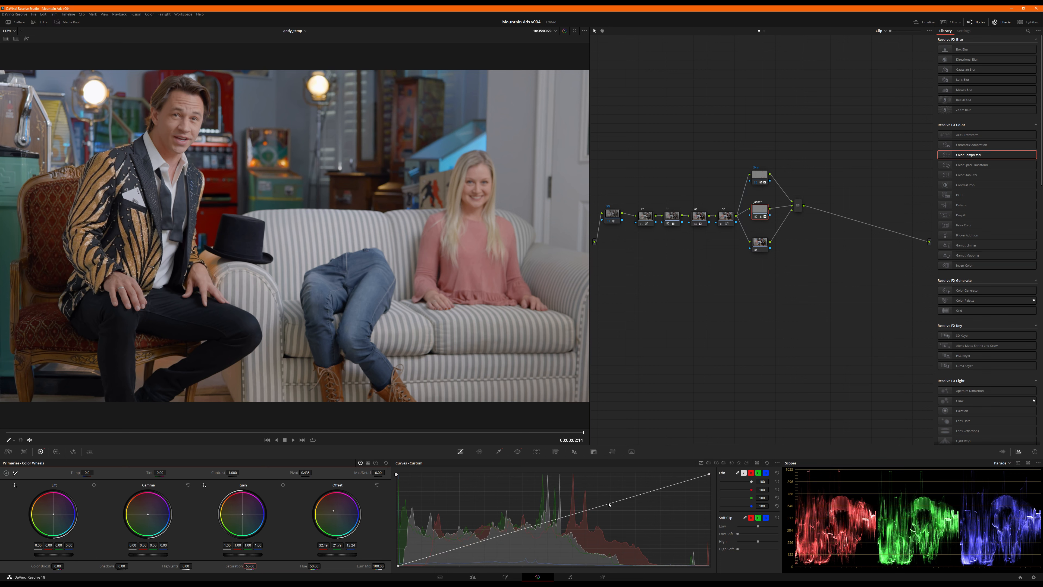
# - Lift the upper part of the Jacket node's custom curve slightly, and compare the grade with the node off and on
pyautogui.moveTo(608, 505); pyautogui.dragTo(606, 503)
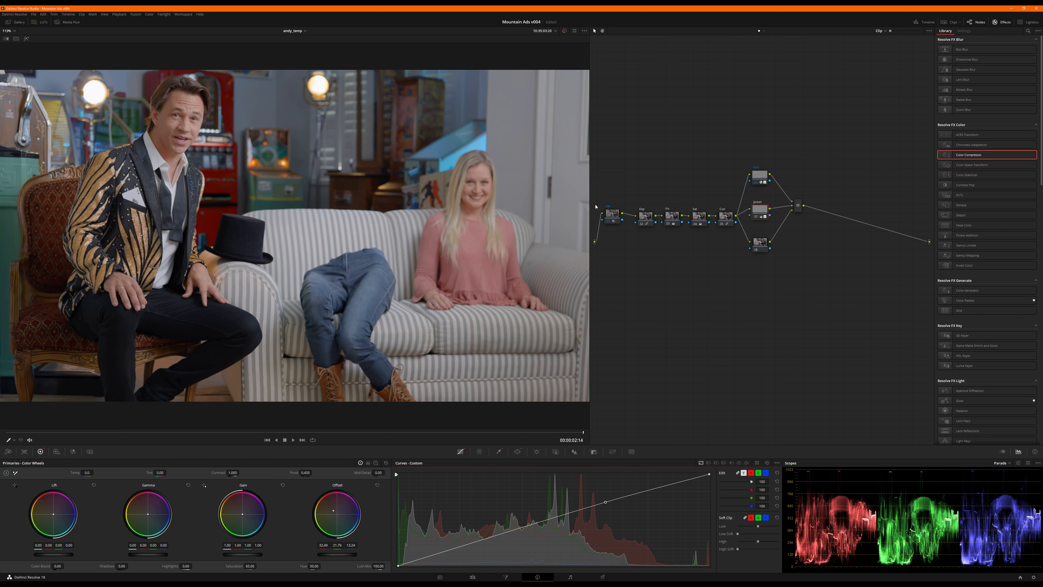
pyautogui.click(763, 214)
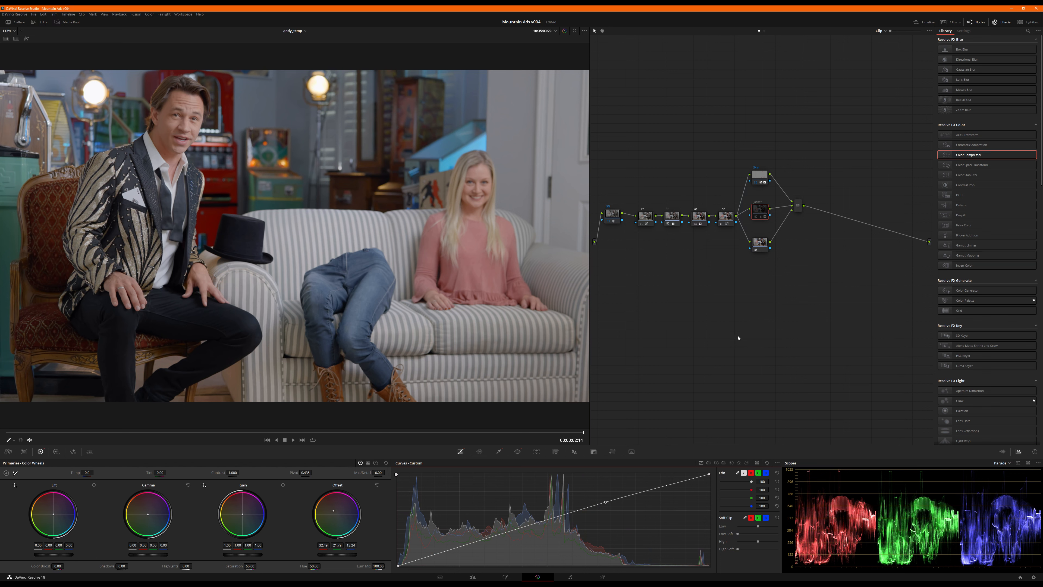
pyautogui.hotkey('ctrl', 'd')
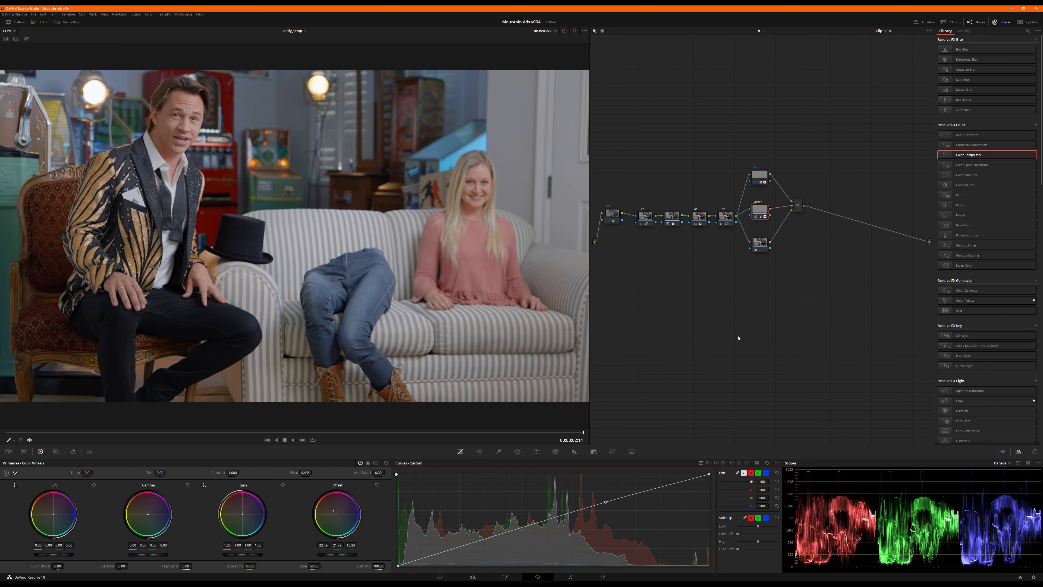
pyautogui.hotkey('ctrl', 'd')
pyautogui.hotkey('ctrl', 'd')
# - On the third layer node, sample the man's black trousers with the 3D qualifier, show the selection with Highlight, and resample along the thigh
pyautogui.moveTo(762, 246); pyautogui.dragTo(759, 251)
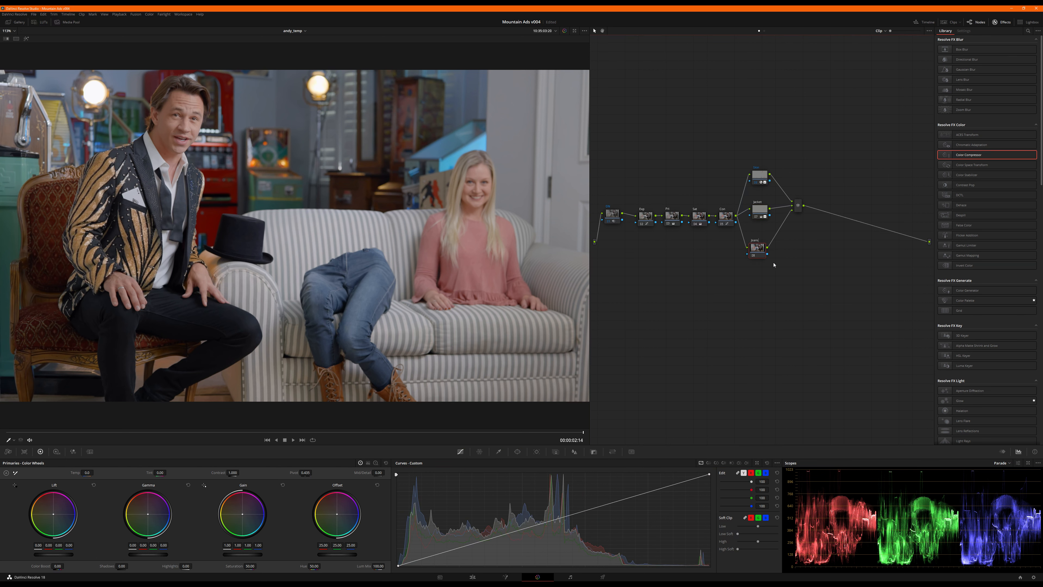
pyautogui.click(498, 451)
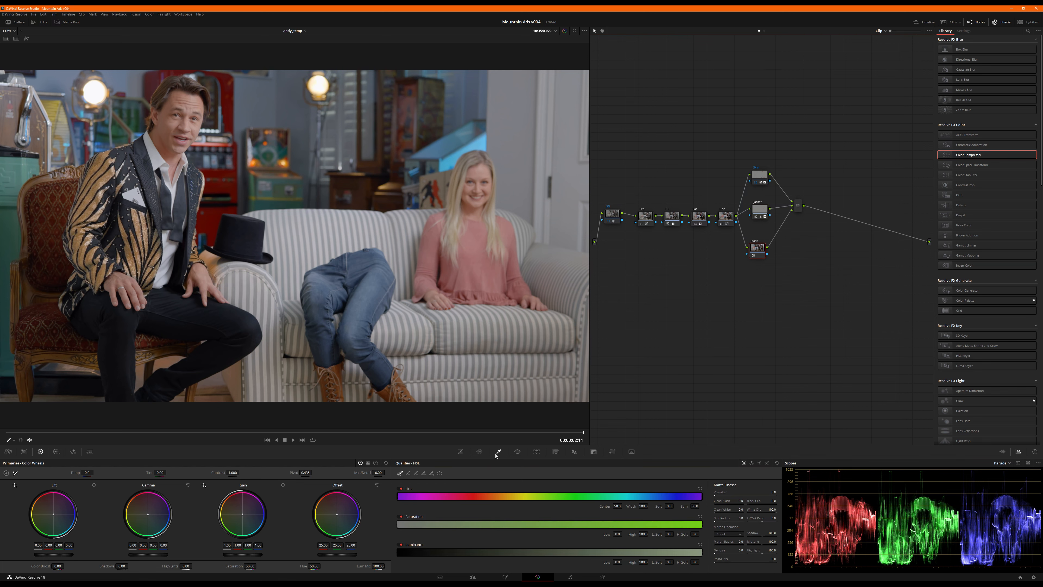
pyautogui.click(767, 463)
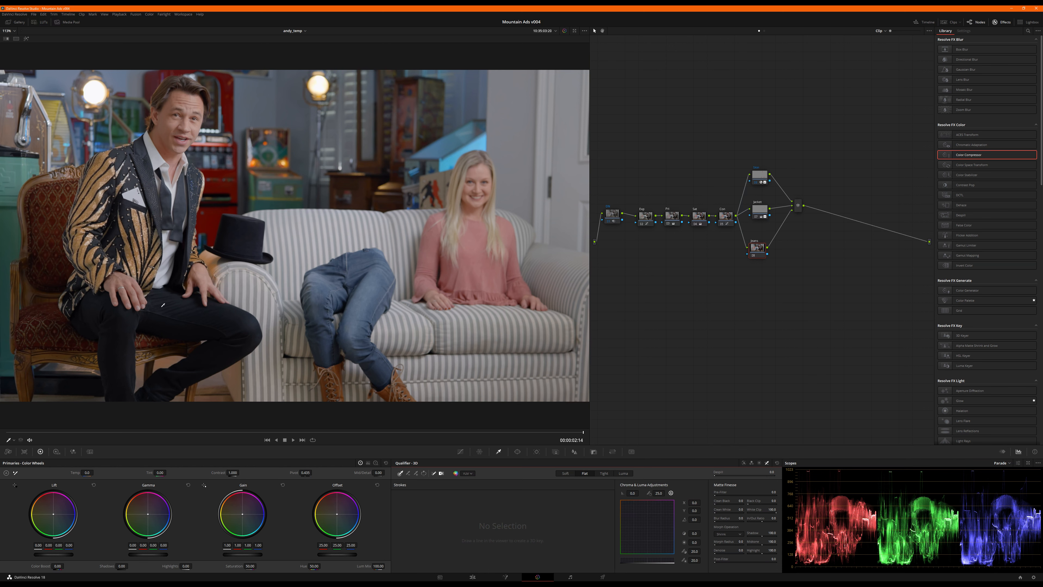
pyautogui.moveTo(160, 313)
pyautogui.mouseDown()
pyautogui.moveTo(220, 334)
pyautogui.moveTo(214, 351)
pyautogui.moveTo(185, 358)
pyautogui.mouseUp()
pyautogui.hotkey('shift', 'h')
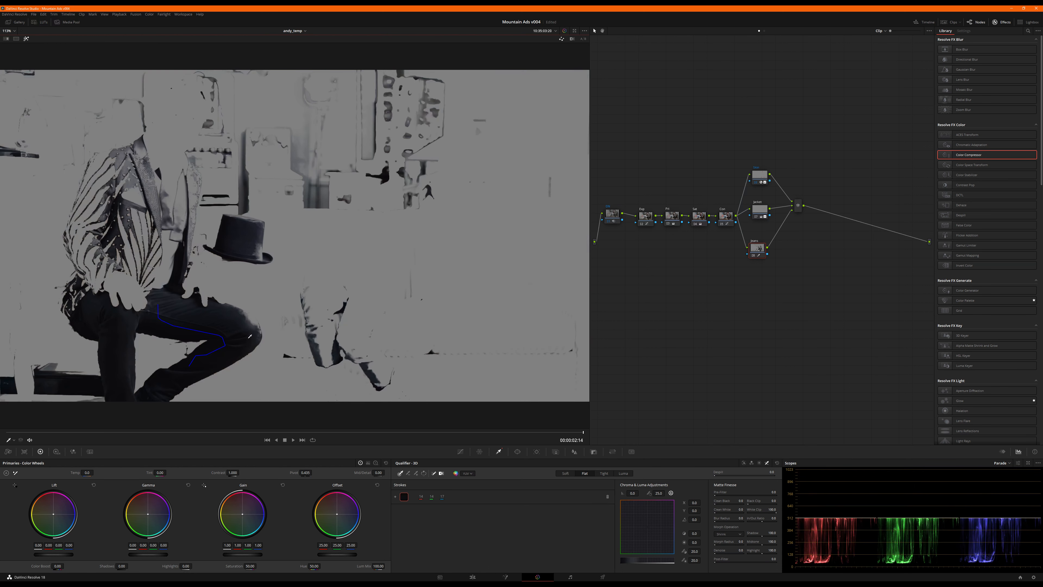
pyautogui.moveTo(246, 344)
pyautogui.mouseDown()
pyautogui.moveTo(249, 319)
pyautogui.moveTo(188, 310)
pyautogui.moveTo(149, 321)
pyautogui.mouseUp()
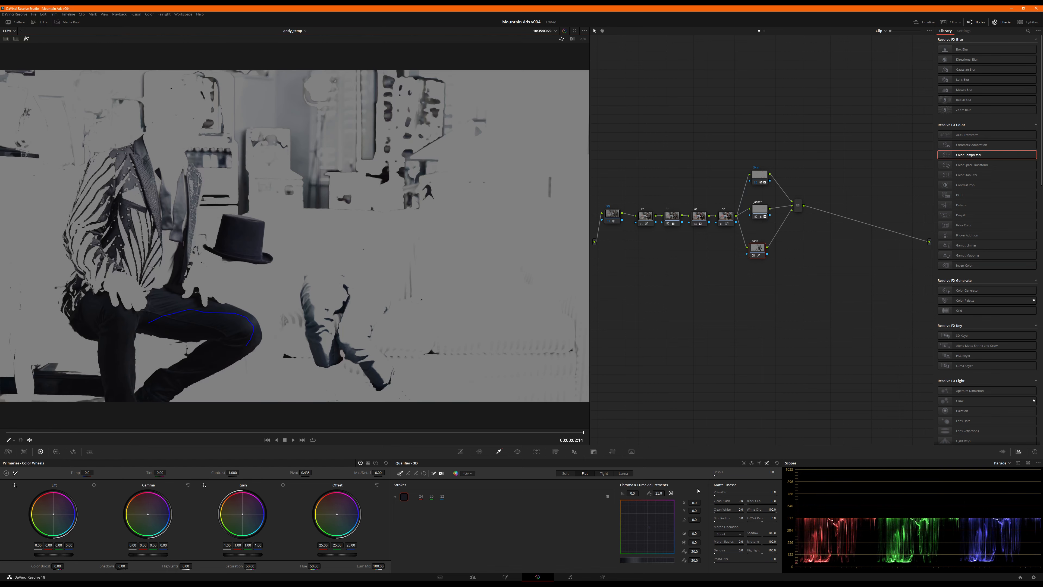
# - Raise the Matte Finesse values of the trousers matte, including Blur Radius, and compare the selection with the full image
pyautogui.moveTo(740, 500)
pyautogui.mouseDown()
pyautogui.moveTo(753, 501)
pyautogui.moveTo(737, 520)
pyautogui.mouseUp()
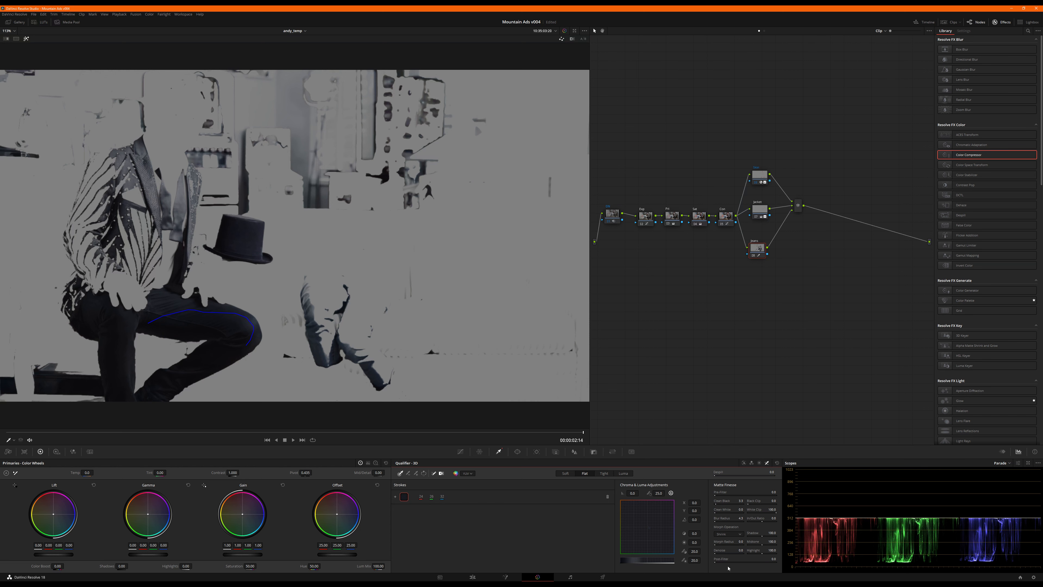
pyautogui.moveTo(720, 553); pyautogui.dragTo(744, 553)
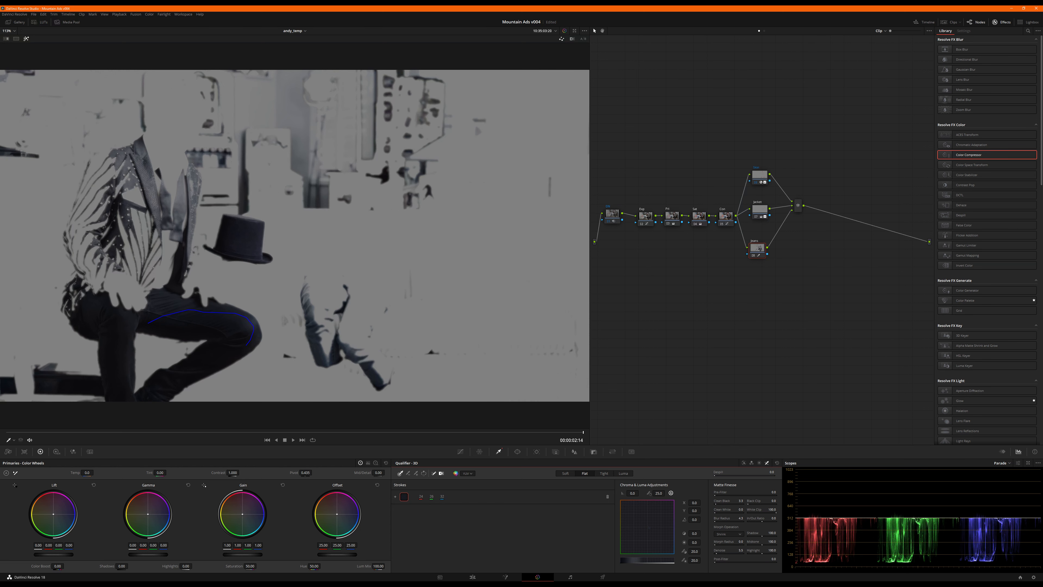
pyautogui.hotkey('shift', 'h')
pyautogui.hotkey('shift', 'h')
pyautogui.hotkey('shift', 'h')
pyautogui.hotkey('shift', 'h')
pyautogui.hotkey('shift', 'h')
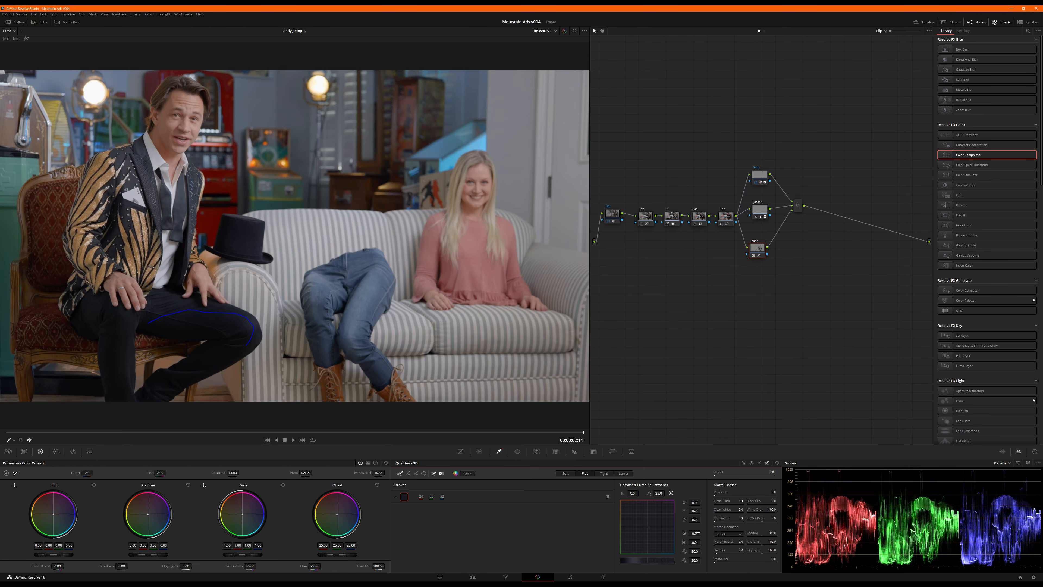
pyautogui.hotkey('shift', 'h')
# - Start a curve window on the trousers node, tracing around the top hat, outside the man's knee and below the frame
pyautogui.click(518, 452)
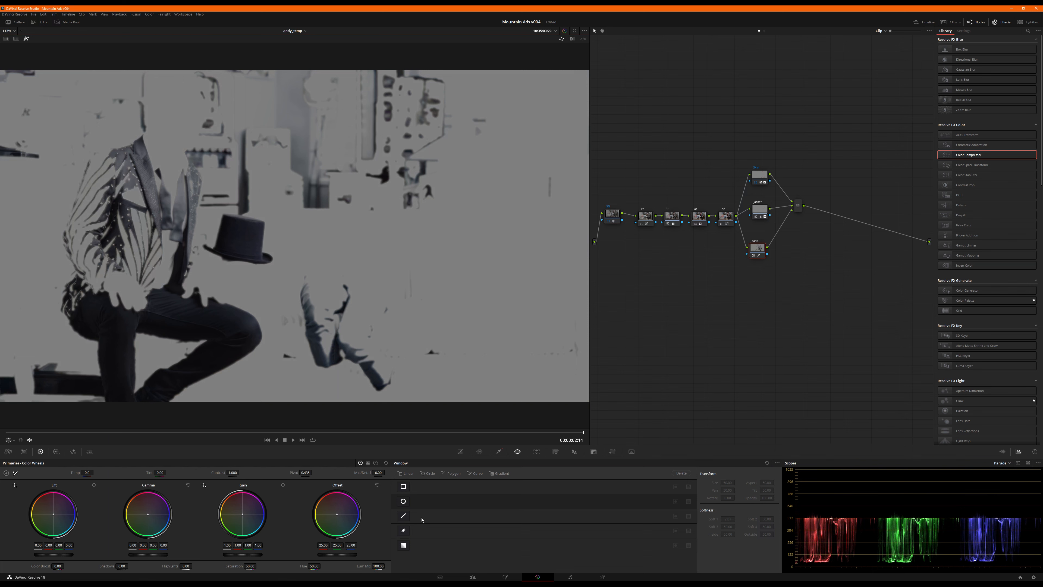
pyautogui.click(404, 531)
pyautogui.moveTo(204, 232); pyautogui.dragTo(207, 228)
pyautogui.click(220, 208)
pyautogui.click(274, 218)
pyautogui.click(280, 270)
pyautogui.click(273, 363)
pyautogui.click(237, 413)
pyautogui.click(103, 409)
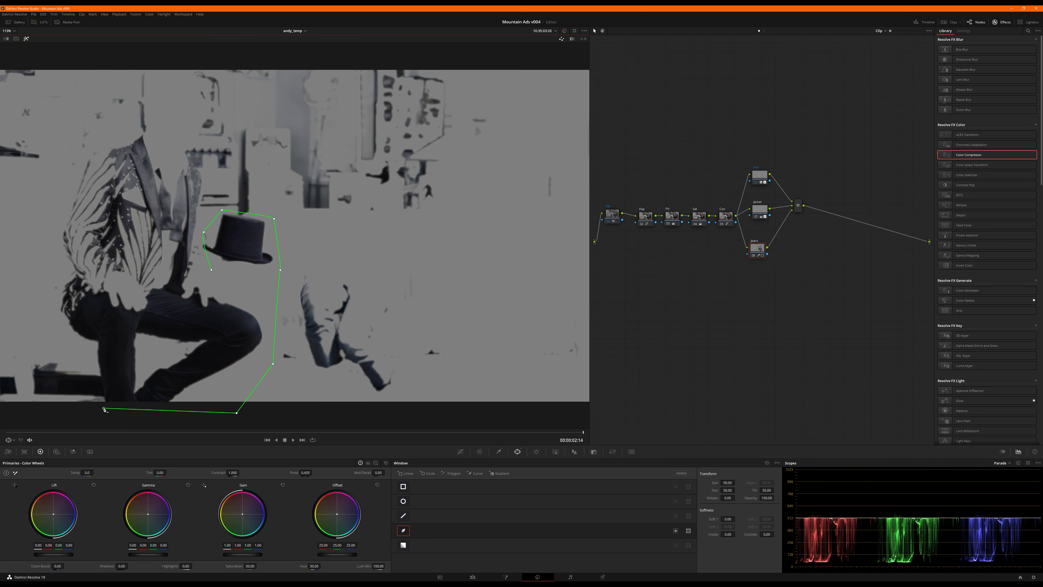
pyautogui.click(93, 351)
pyautogui.click(42, 305)
pyautogui.hotkey('ctrl', 'z')
pyautogui.hotkey('ctrl', 'z')
# - Finish the curve window along the man's hip and waistline, and close it beside the hat
pyautogui.moveTo(66, 315); pyautogui.dragTo(121, 292)
pyautogui.moveTo(204, 286); pyautogui.dragTo(215, 272)
pyautogui.click(211, 271)
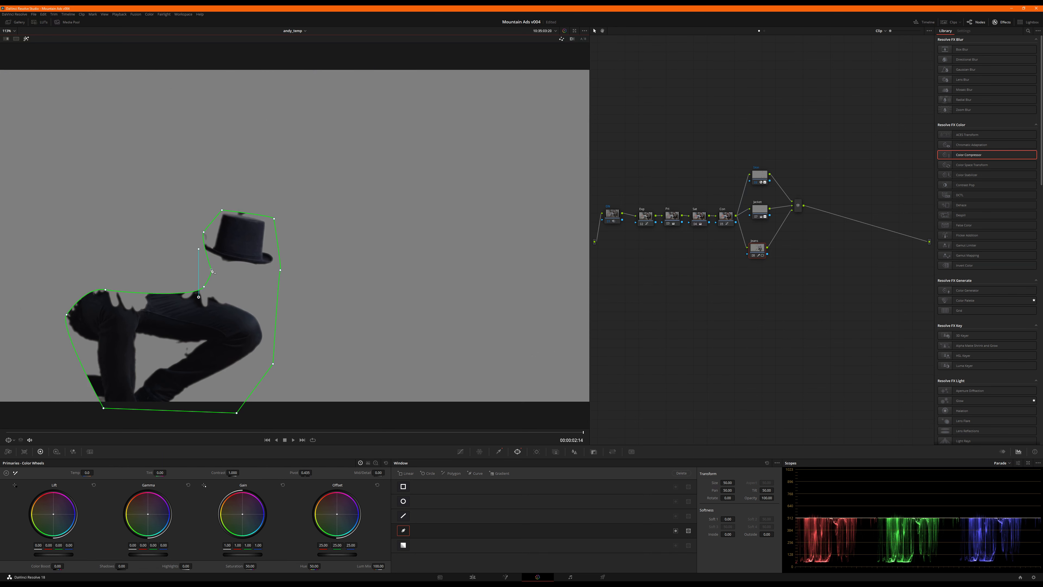
# - Set the curve window's softness to 2 and nudge its point near the top of the hat
pyautogui.doubleClick(728, 519)
pyautogui.write('2')
pyautogui.press('Return')
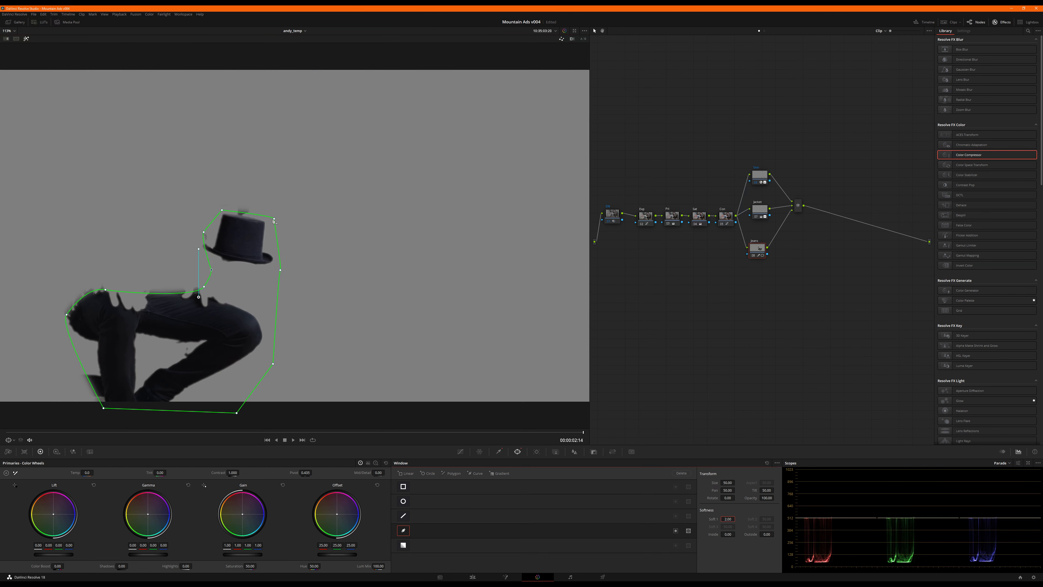
pyautogui.moveTo(274, 219); pyautogui.dragTo(276, 223)
# - Change the Saturation of the trousers and hat selection, and pull the node's custom curve down slightly in the shadows
pyautogui.hotkey('shift', 'h')
pyautogui.click(251, 566)
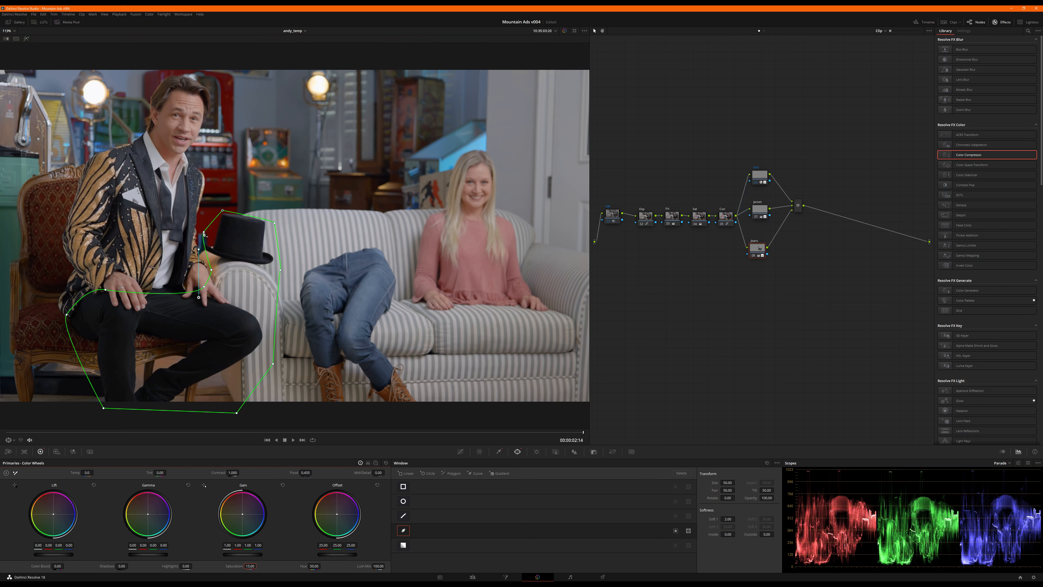
pyautogui.click(203, 242)
pyautogui.click(759, 257)
pyautogui.hotkey('ctrl', 'd')
pyautogui.click(462, 453)
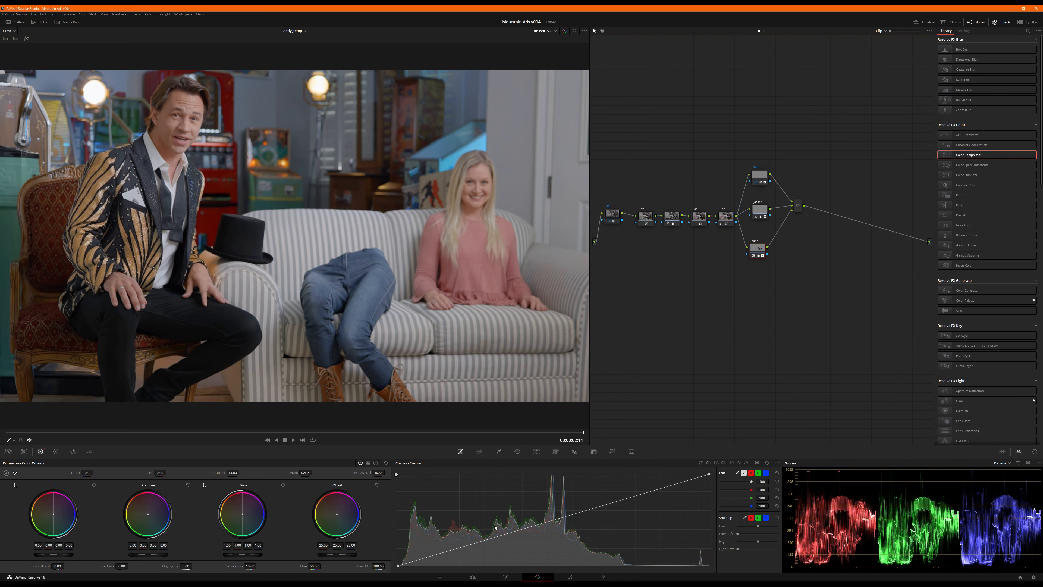
pyautogui.click(492, 541)
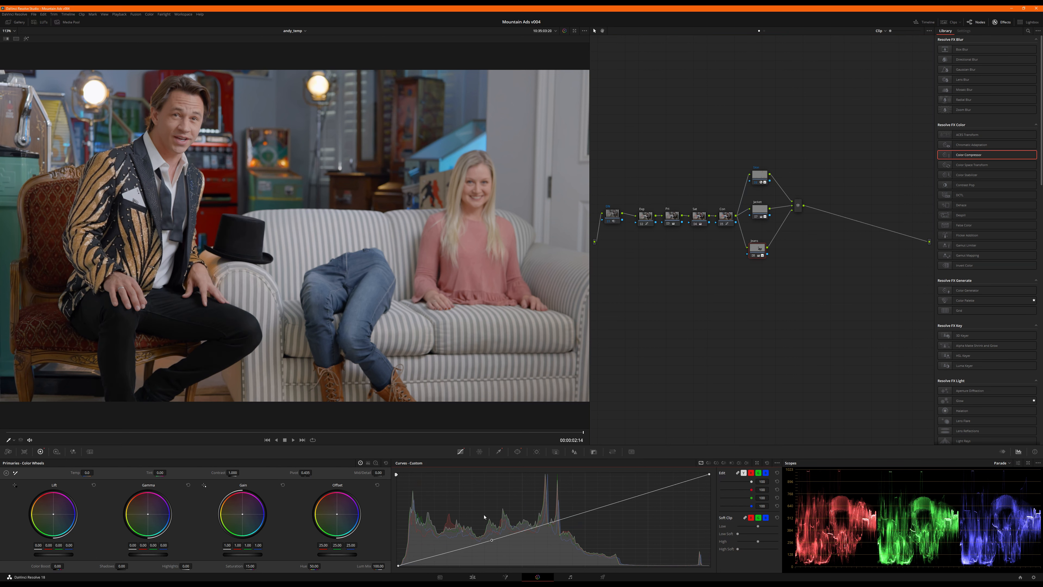
# - Add a serial node after the layer group, give it a parallel node, and arrange the two one above the other
pyautogui.moveTo(798, 205); pyautogui.dragTo(799, 214)
pyautogui.hotkey('alt', 's')
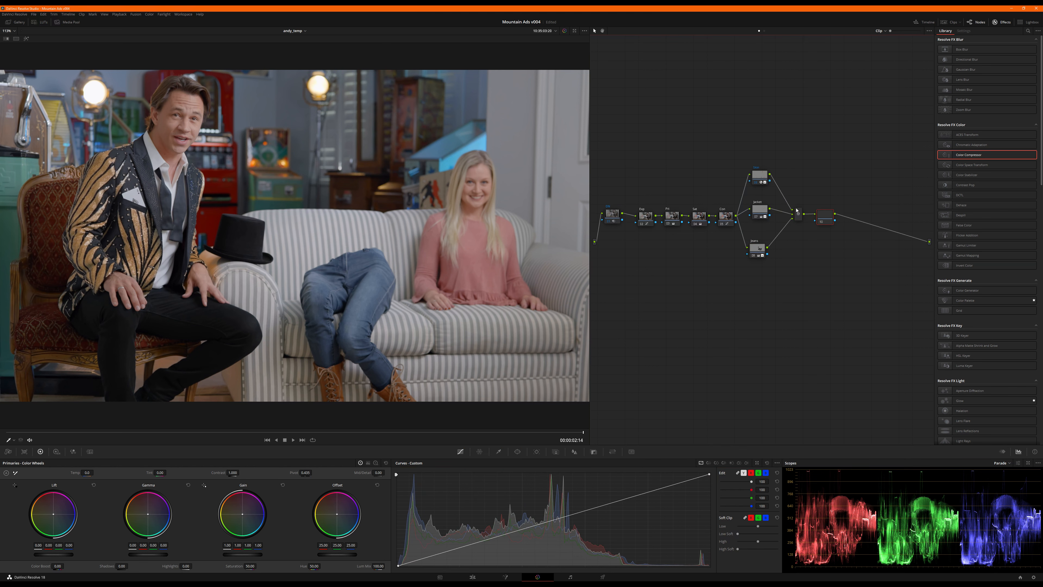
pyautogui.moveTo(827, 216); pyautogui.dragTo(826, 198)
pyautogui.hotkey('alt', 'p')
pyautogui.moveTo(823, 239); pyautogui.dragTo(823, 245)
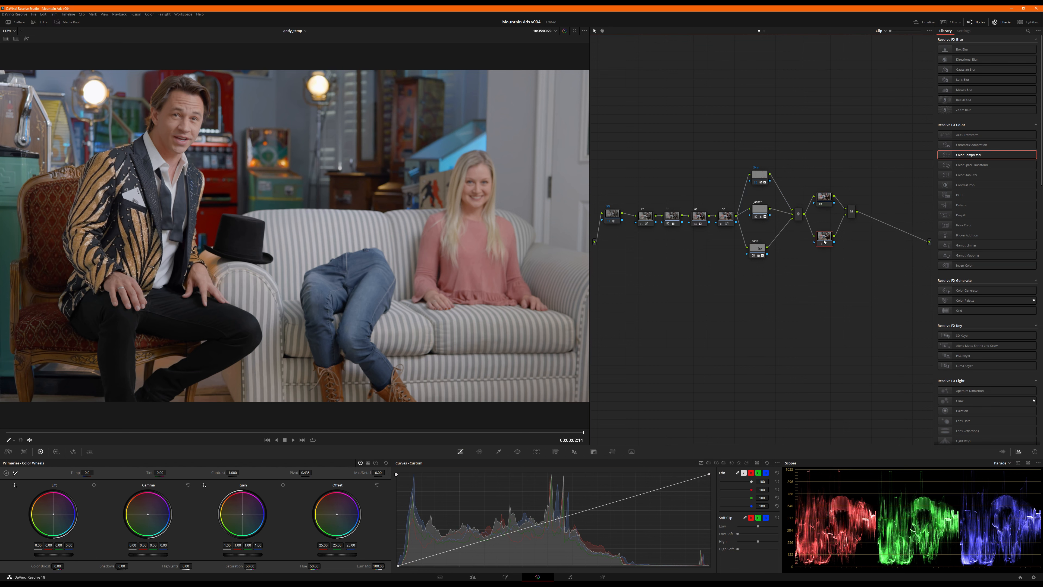
# - Label the upper parallel node for the woman's blouse and the lower one for the jeans
pyautogui.rightClick(826, 202)
pyautogui.click(828, 210)
pyautogui.rightClick(822, 242)
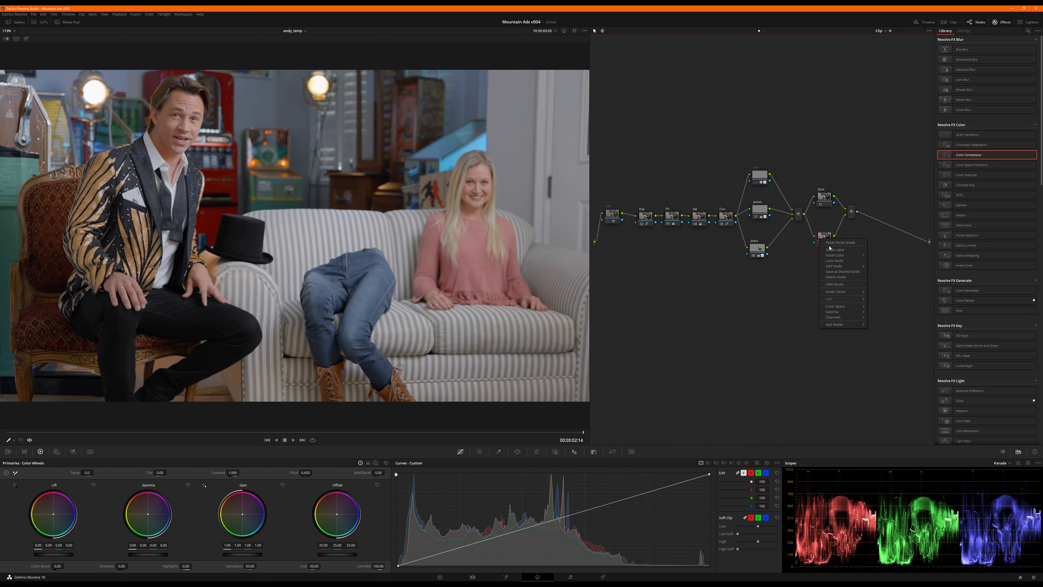
pyautogui.click(828, 252)
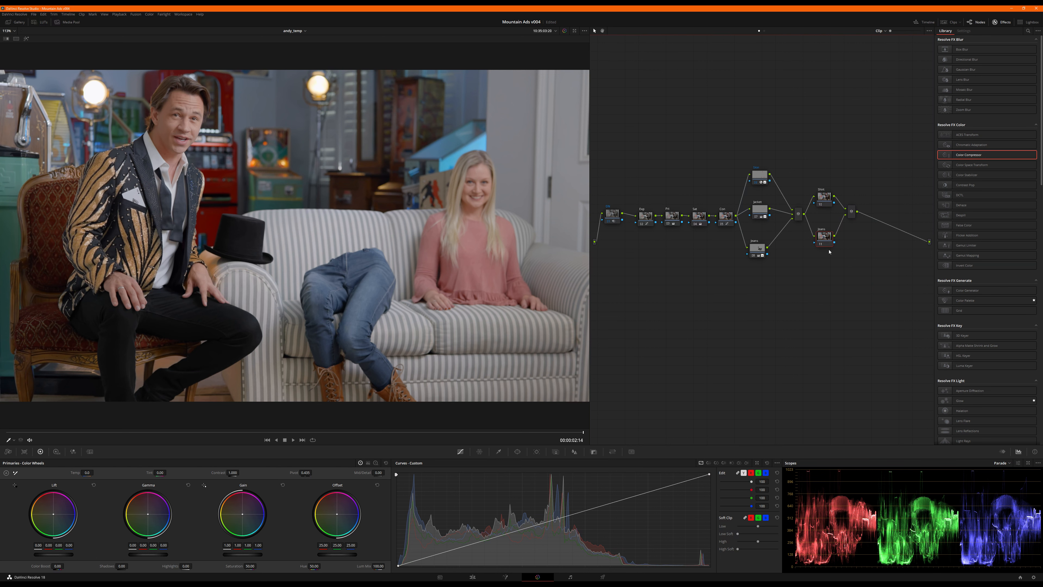
# - Sample the woman's pink blouse on the upper parallel node with the 3D qualifier, and show the selection with Highlight
pyautogui.click(824, 203)
pyautogui.click(497, 453)
pyautogui.click(767, 462)
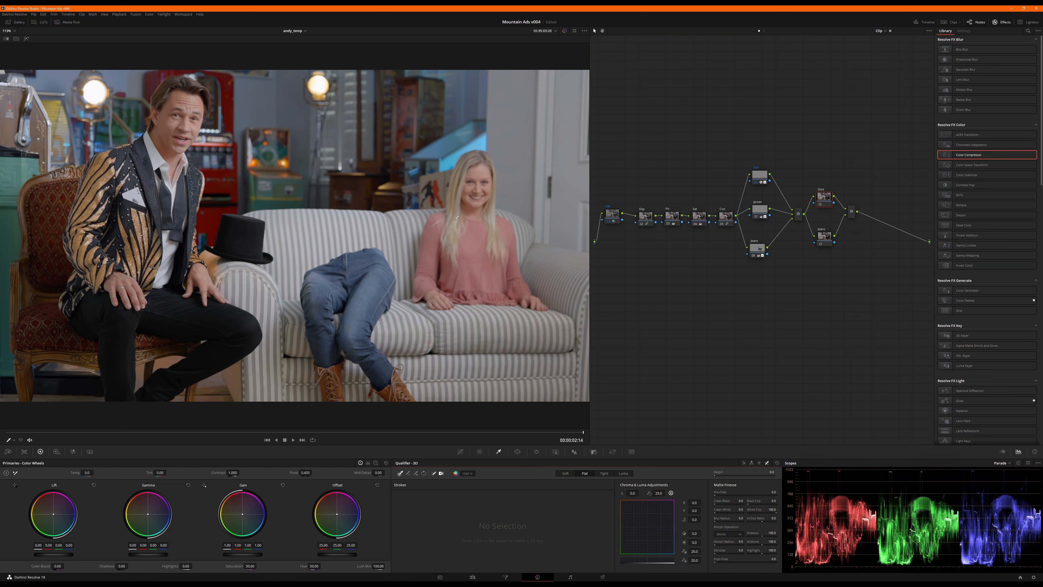
pyautogui.moveTo(474, 237)
pyautogui.mouseDown()
pyautogui.moveTo(464, 267)
pyautogui.moveTo(501, 287)
pyautogui.moveTo(496, 296)
pyautogui.mouseUp()
pyautogui.hotkey('shift', 'h')
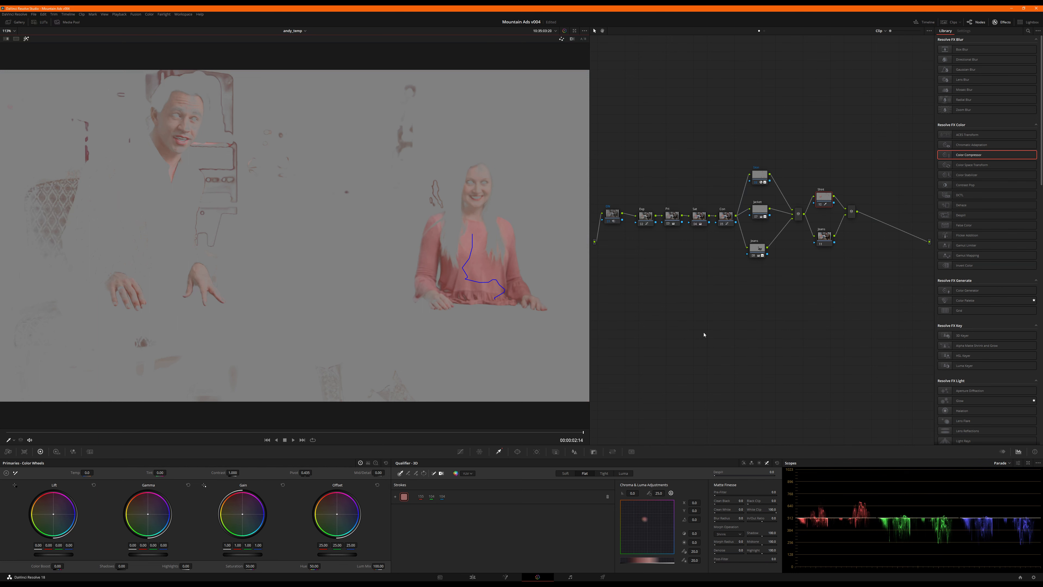
pyautogui.moveTo(721, 508)
pyautogui.mouseDown()
pyautogui.moveTo(734, 505)
pyautogui.moveTo(721, 504)
pyautogui.mouseUp()
pyautogui.moveTo(471, 202); pyautogui.dragTo(478, 213)
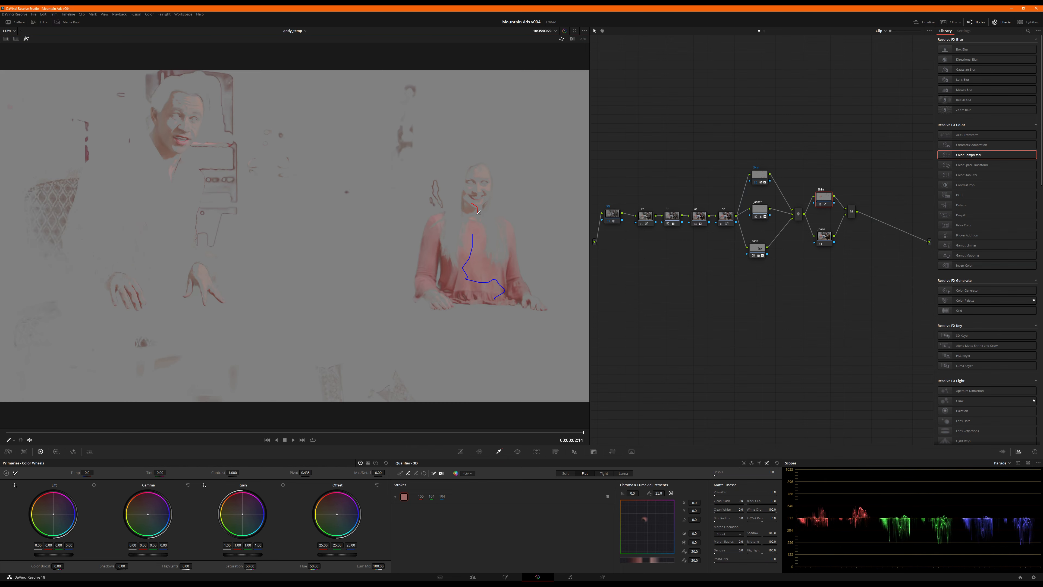
pyautogui.click(777, 463)
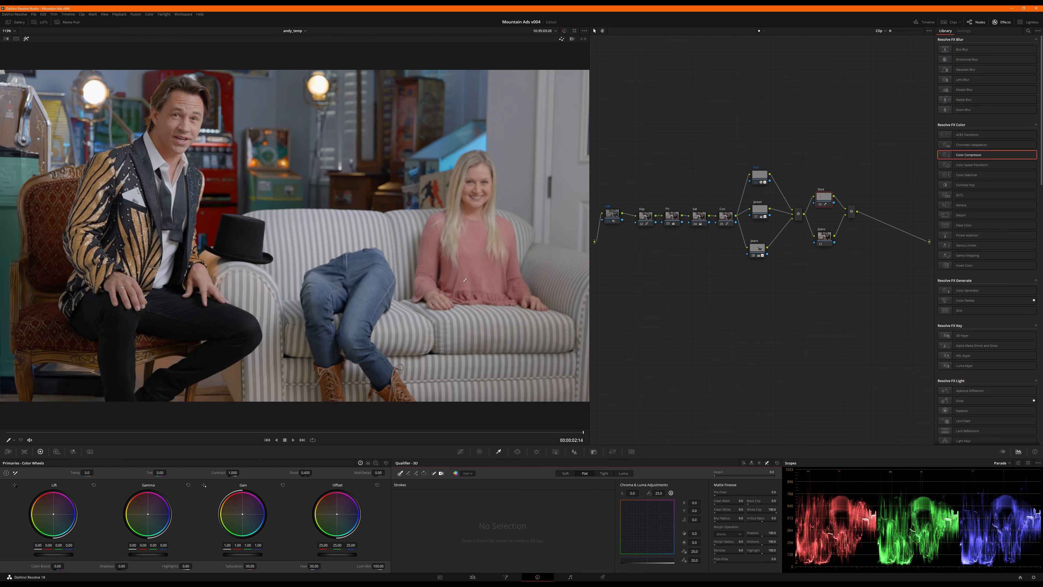
# - Sample the woman's pink blouse again with the 3D qualifier, and clean up its matte with Blur Radius, Denoise and Post-Filter
pyautogui.moveTo(465, 280); pyautogui.dragTo(498, 288)
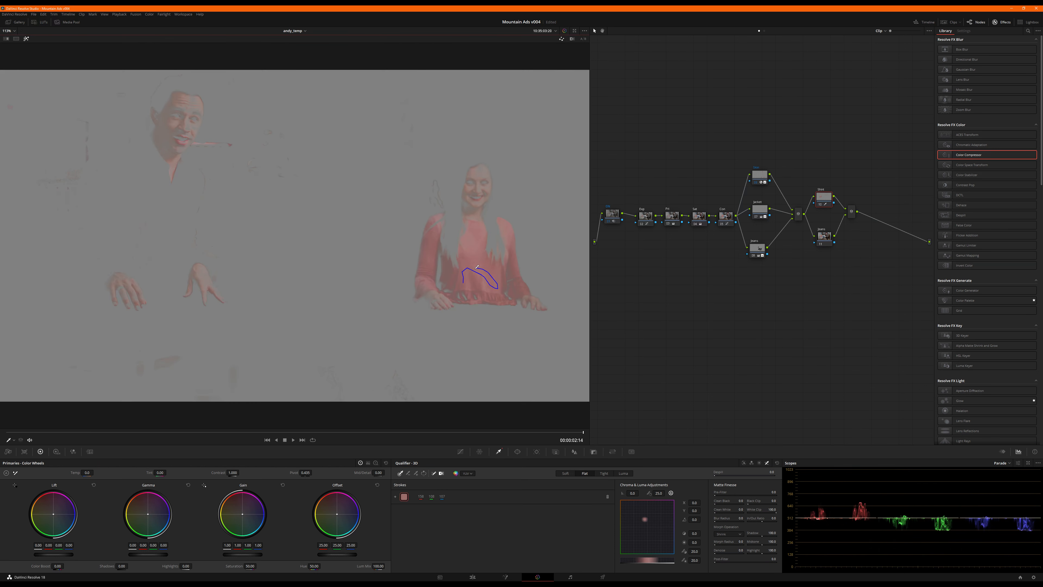
pyautogui.moveTo(475, 246); pyautogui.dragTo(480, 277)
pyautogui.moveTo(510, 243)
pyautogui.mouseDown()
pyautogui.moveTo(515, 294)
pyautogui.moveTo(486, 283)
pyautogui.moveTo(475, 254)
pyautogui.moveTo(460, 281)
pyautogui.moveTo(450, 277)
pyautogui.mouseUp()
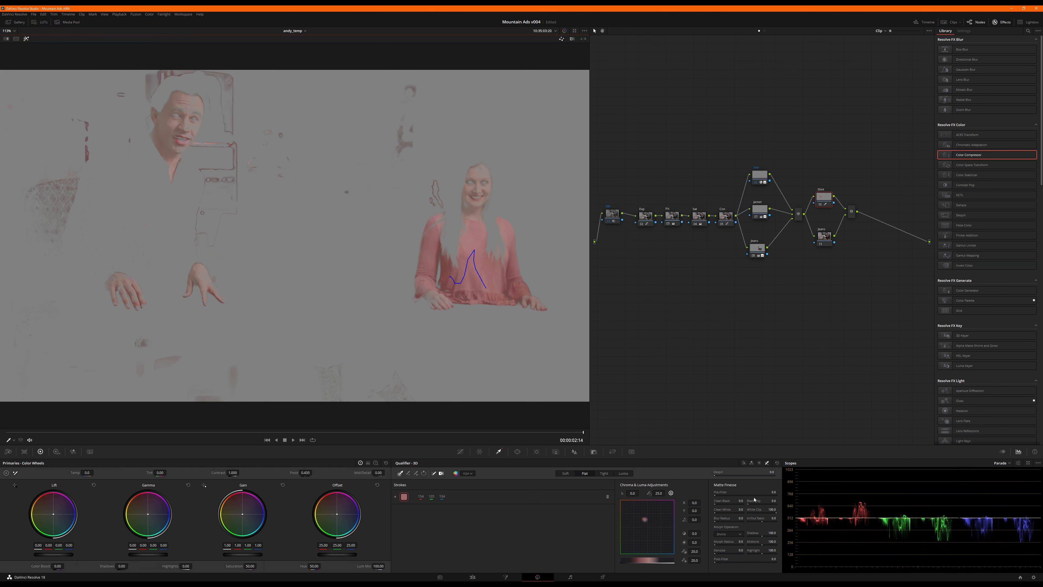
pyautogui.moveTo(739, 501); pyautogui.dragTo(757, 501)
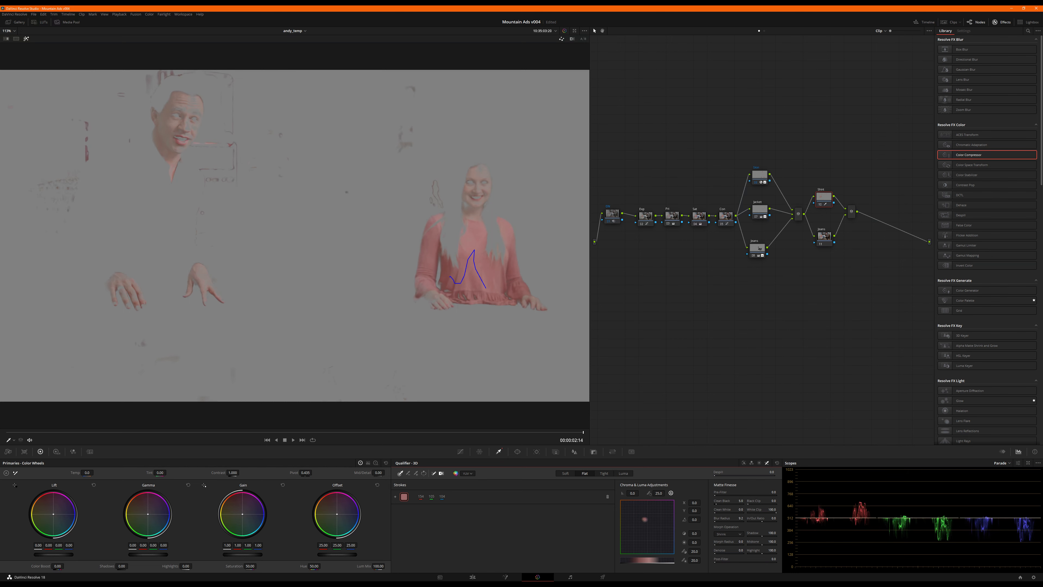
pyautogui.moveTo(739, 549); pyautogui.dragTo(751, 550)
pyautogui.moveTo(474, 175); pyautogui.dragTo(486, 196)
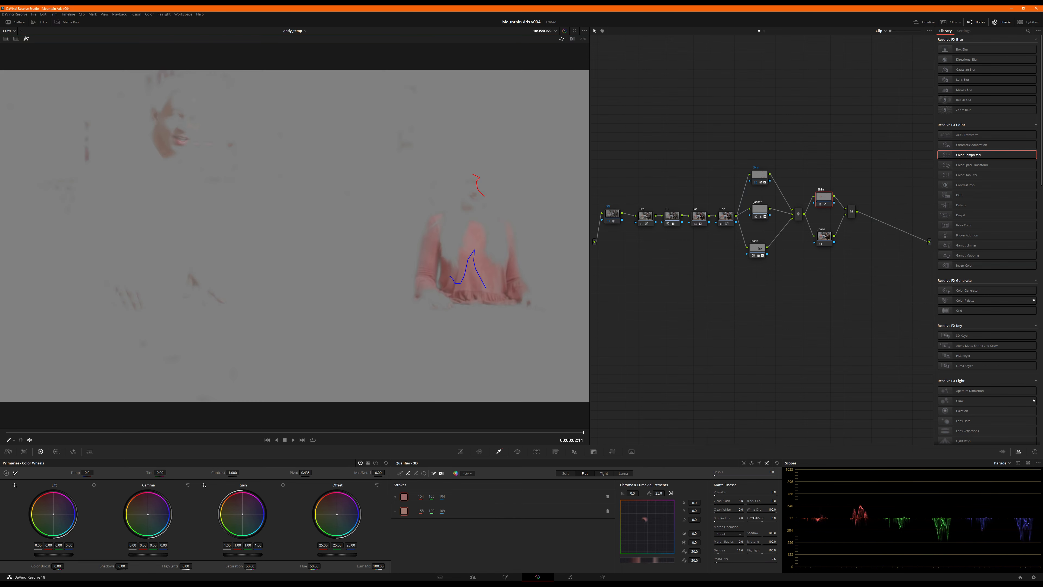
pyautogui.moveTo(739, 501); pyautogui.dragTo(761, 501)
pyautogui.hotkey('shift', 'h')
pyautogui.hotkey('shift', 'h')
pyautogui.hotkey('ctrl', 'z')
pyautogui.hotkey('ctrl', 'z')
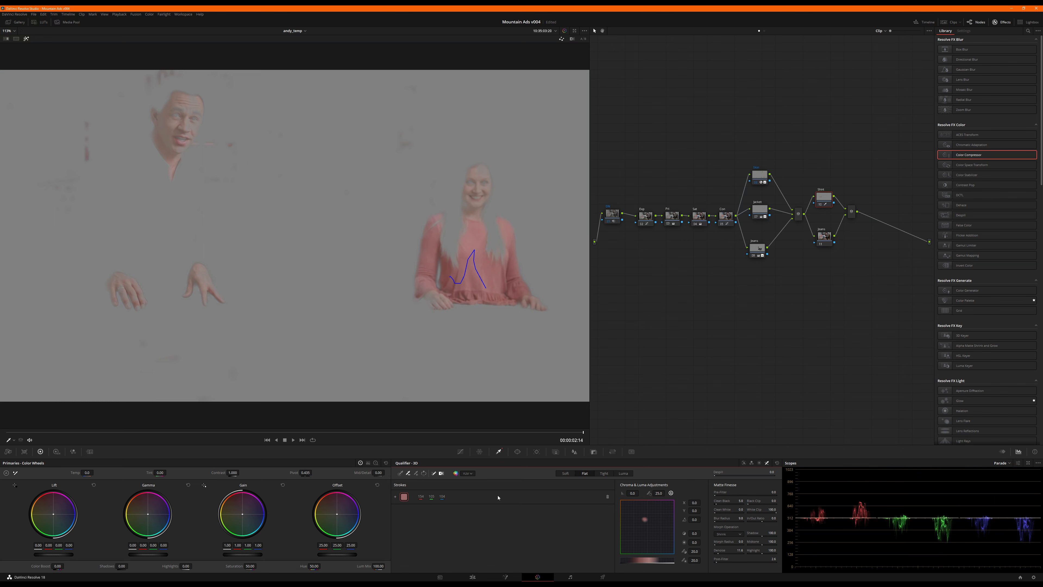
# - Limit the blouse selection with a circular window around the woman's torso, softened to about 1.18, and turn off Highlight
pyautogui.click(516, 451)
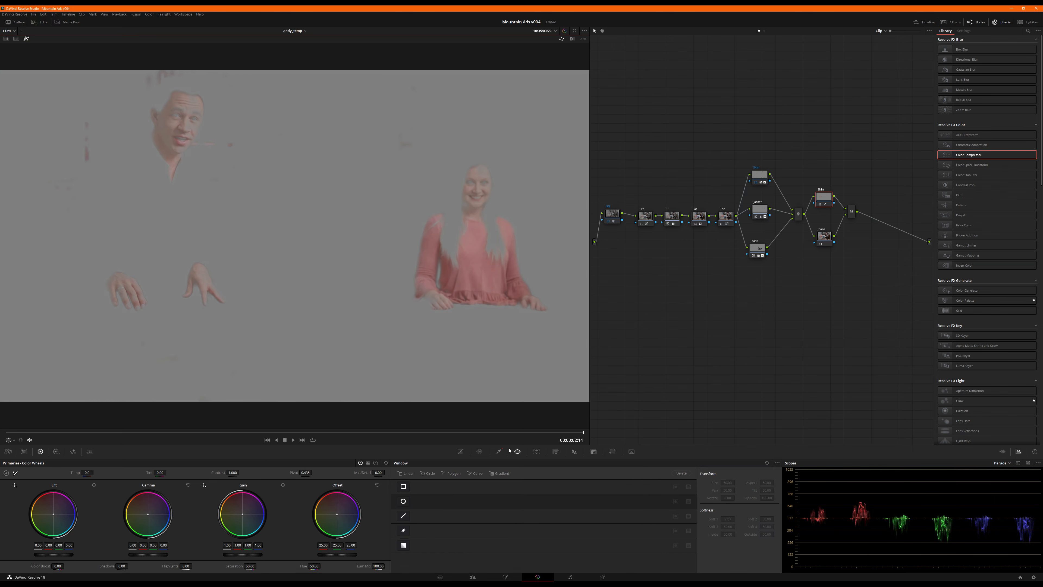
pyautogui.click(403, 501)
pyautogui.moveTo(376, 278); pyautogui.dragTo(588, 302)
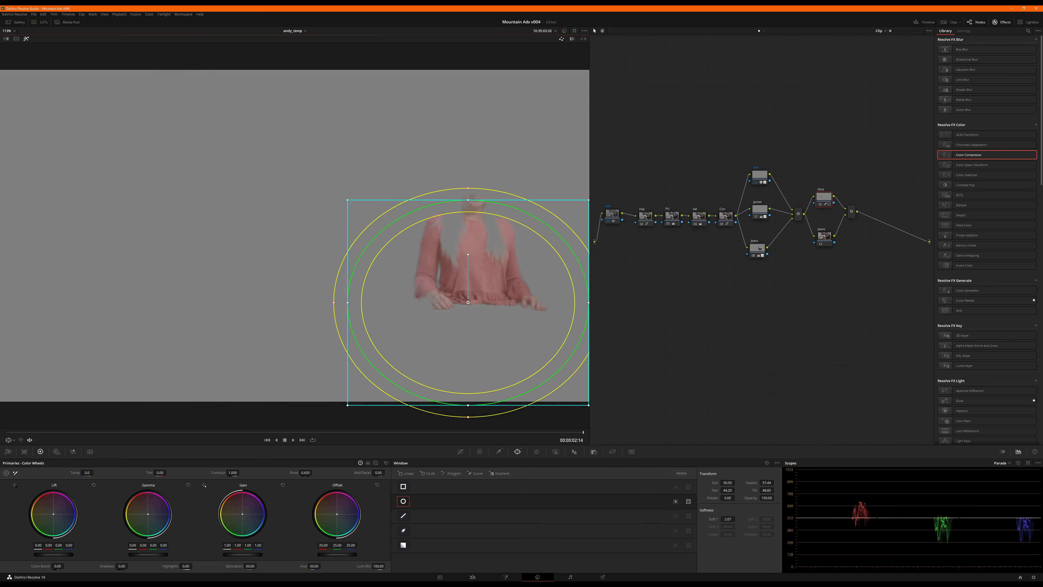
pyautogui.moveTo(333, 303); pyautogui.dragTo(344, 304)
pyautogui.moveTo(495, 282); pyautogui.dragTo(499, 293)
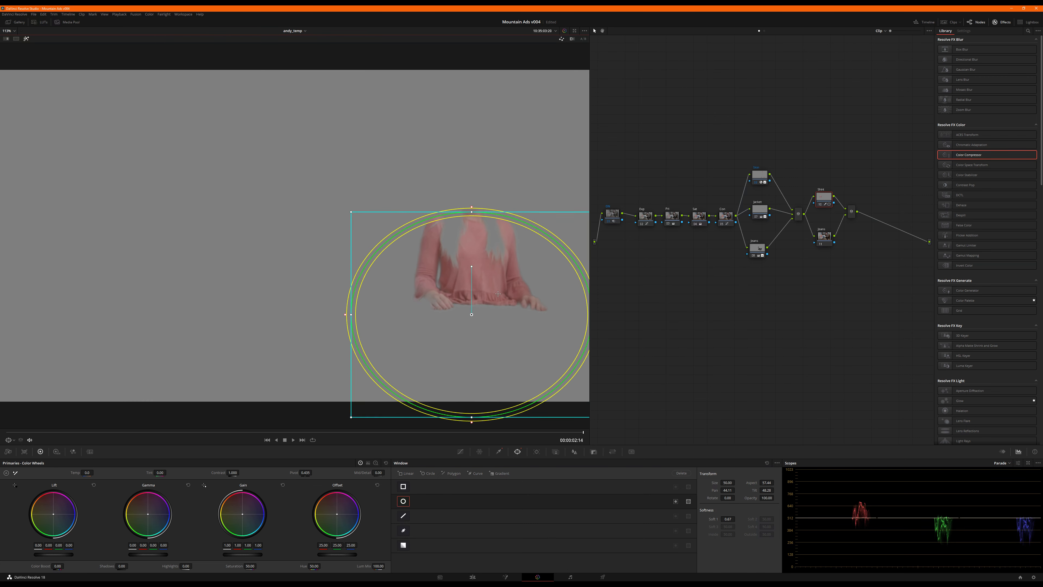
pyautogui.moveTo(472, 208); pyautogui.dragTo(472, 206)
pyautogui.moveTo(473, 247); pyautogui.dragTo(473, 244)
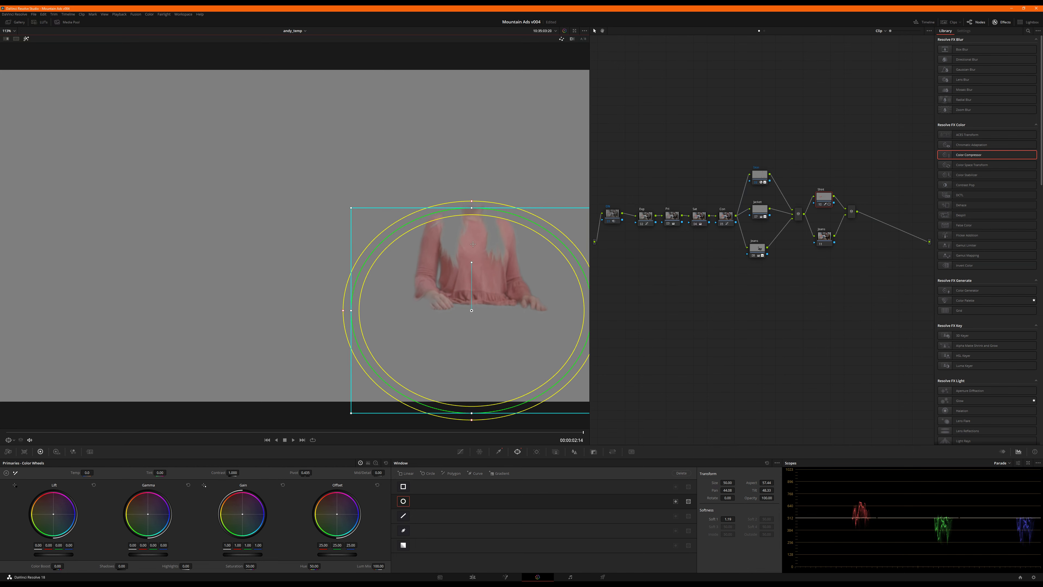
pyautogui.hotkey('shift', 'h')
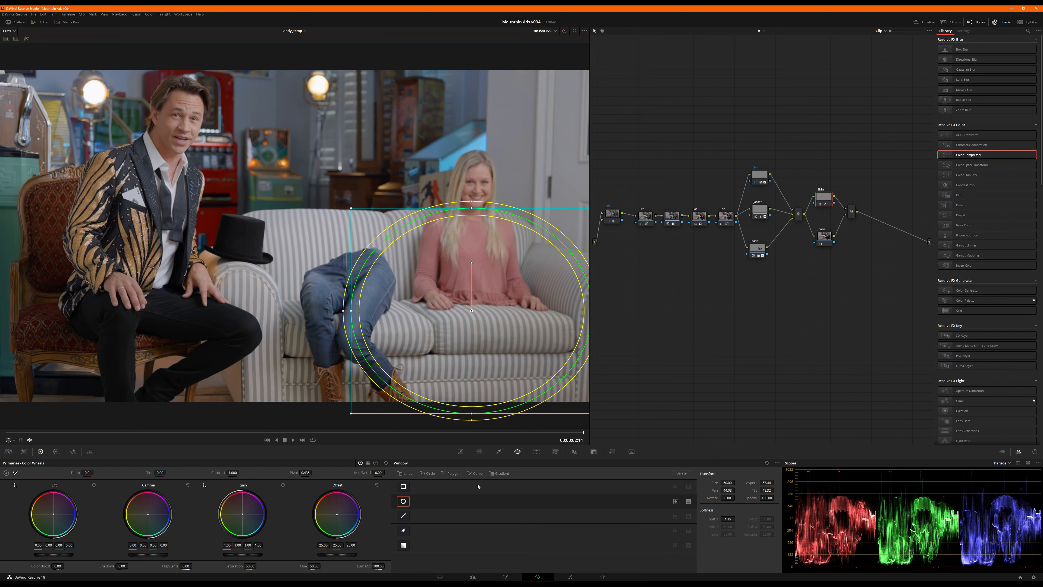
# - Shift the blouse's Offset toward pink and set its Saturation to 65, comparing the node switched off and on
pyautogui.click(460, 452)
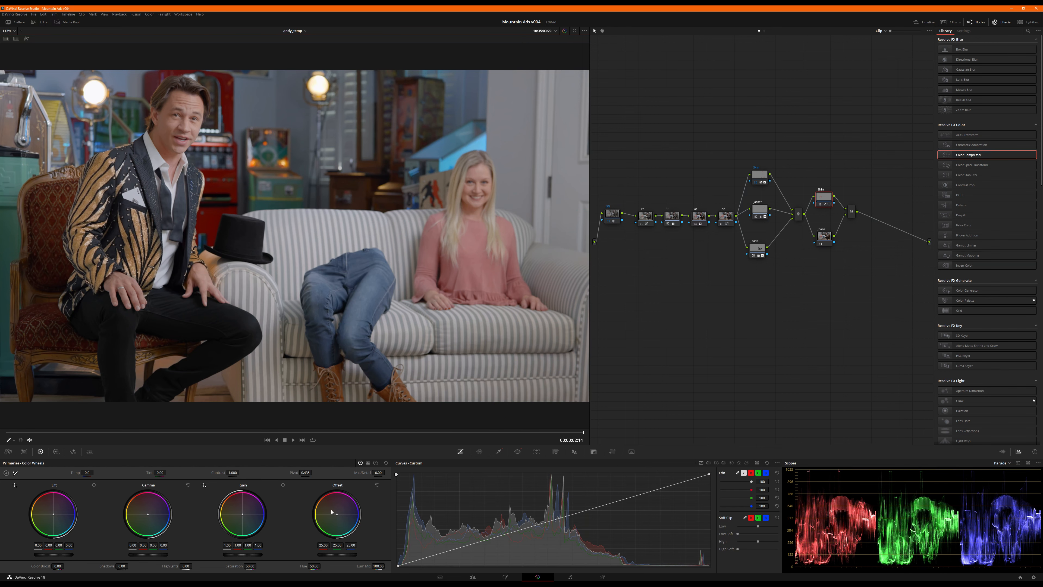
pyautogui.moveTo(332, 510); pyautogui.dragTo(333, 509)
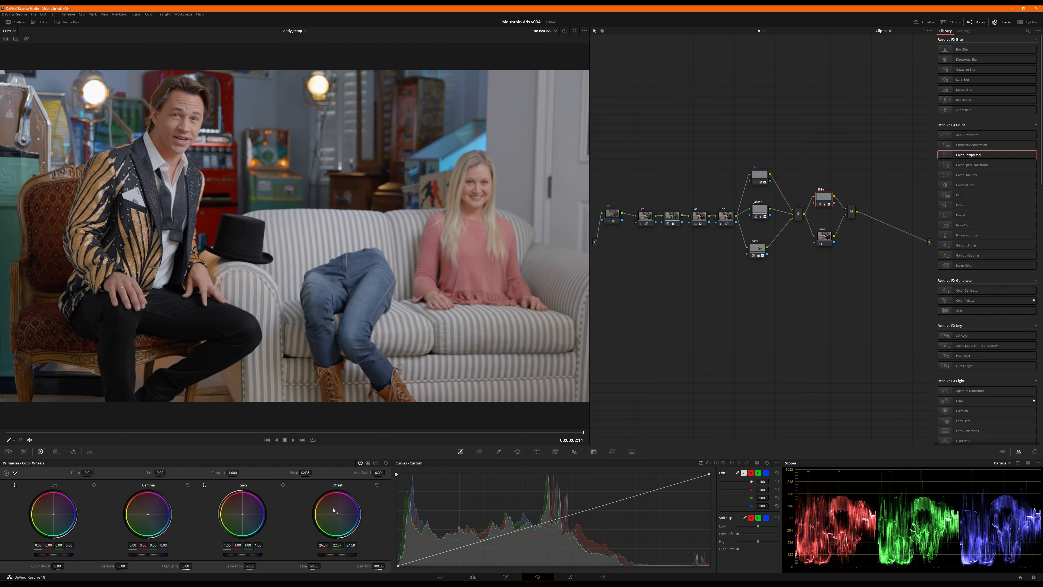
pyautogui.press('Return')
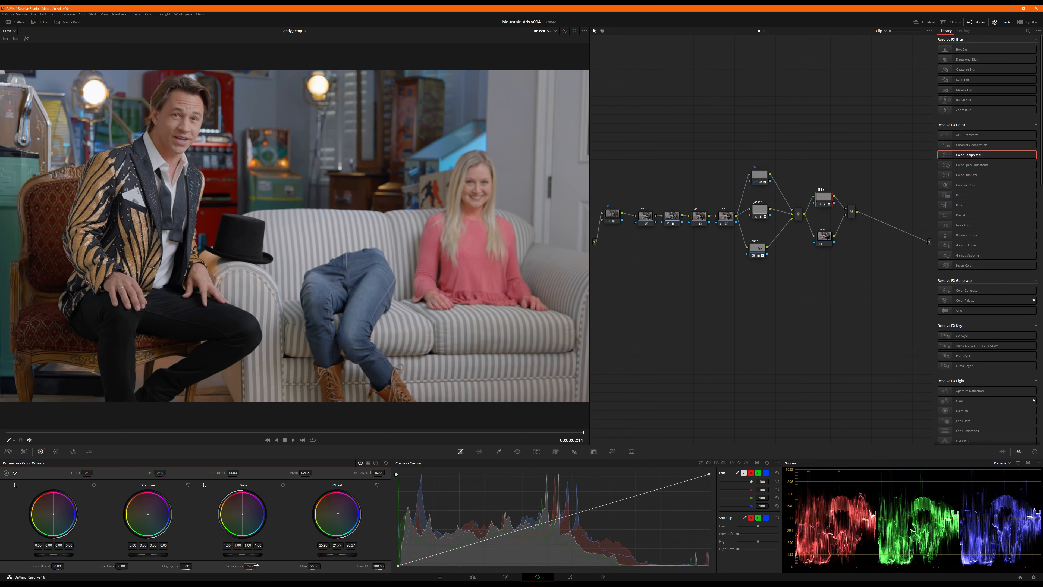
pyautogui.hotkey('ctrl', 'd')
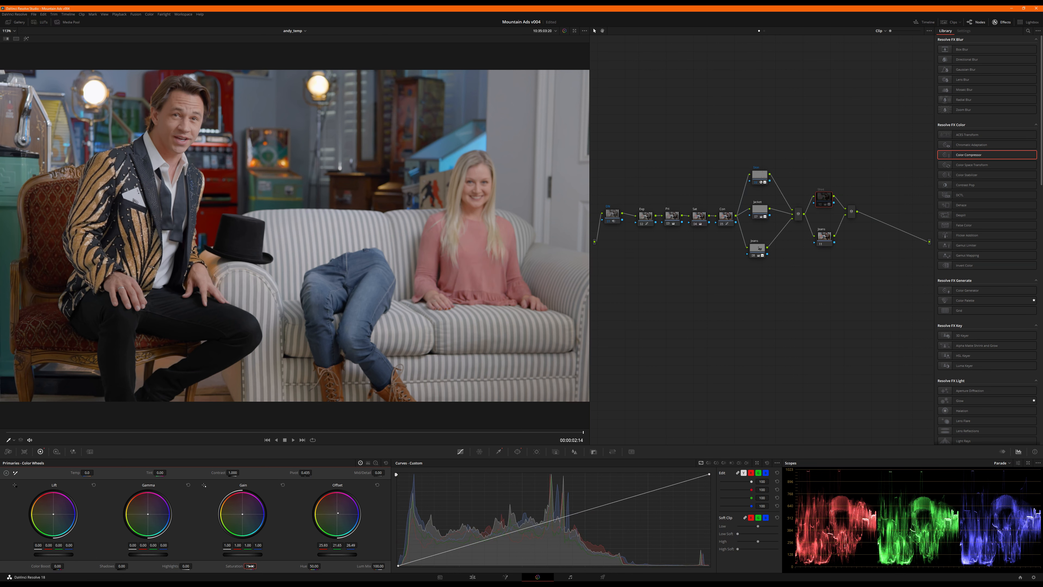
pyautogui.hotkey('ctrl', 'd')
pyautogui.hotkey('ctrl', 'd')
pyautogui.hotkey('ctrl', 'd')
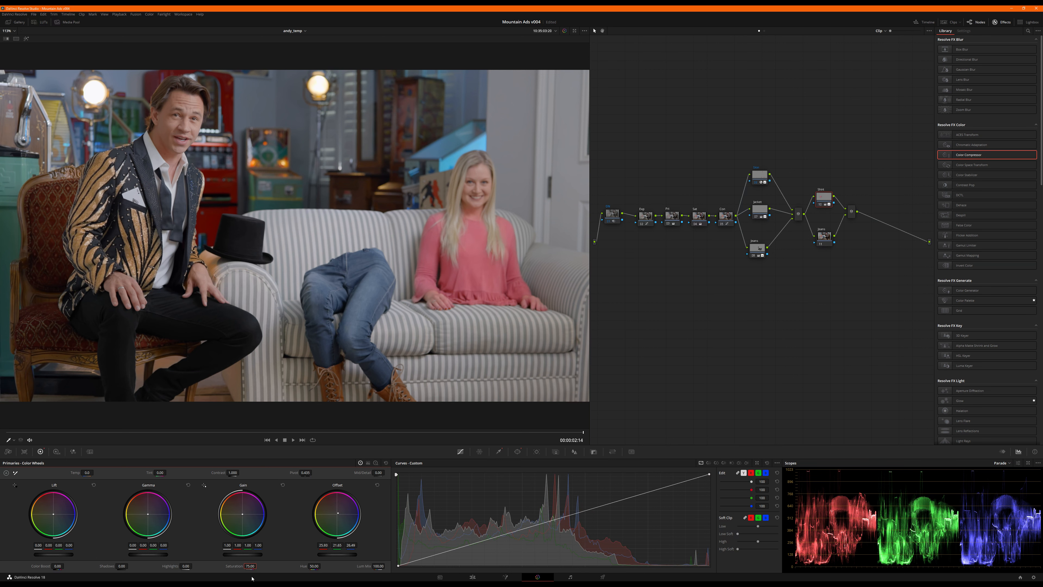
pyautogui.moveTo(252, 565); pyautogui.dragTo(247, 566)
pyautogui.doubleClick(247, 566)
pyautogui.write('65')
pyautogui.press('Return')
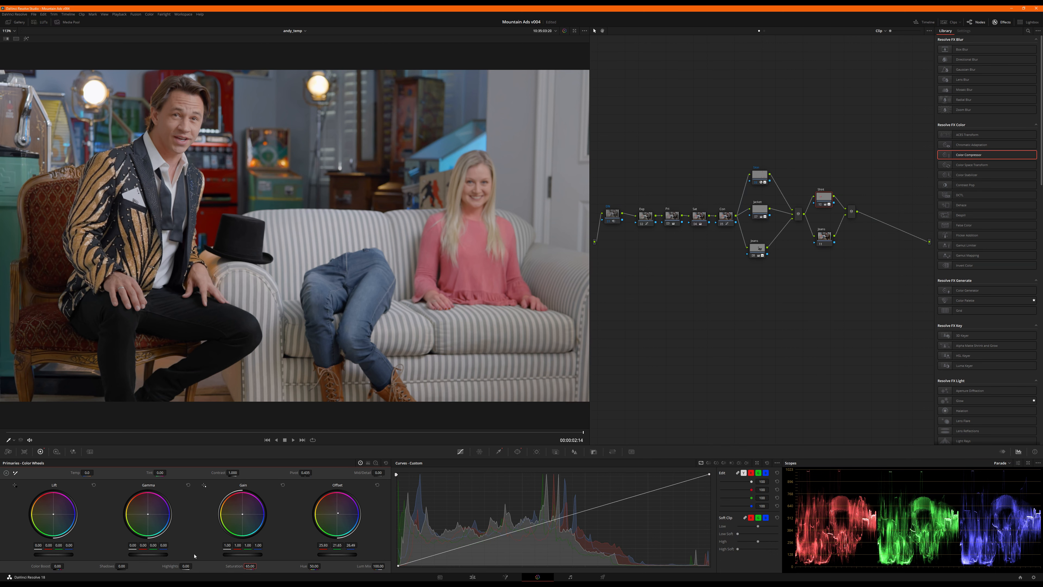
# - Check the blouse selection with Highlight and with the node switched off and on, and save the project
pyautogui.click(827, 195)
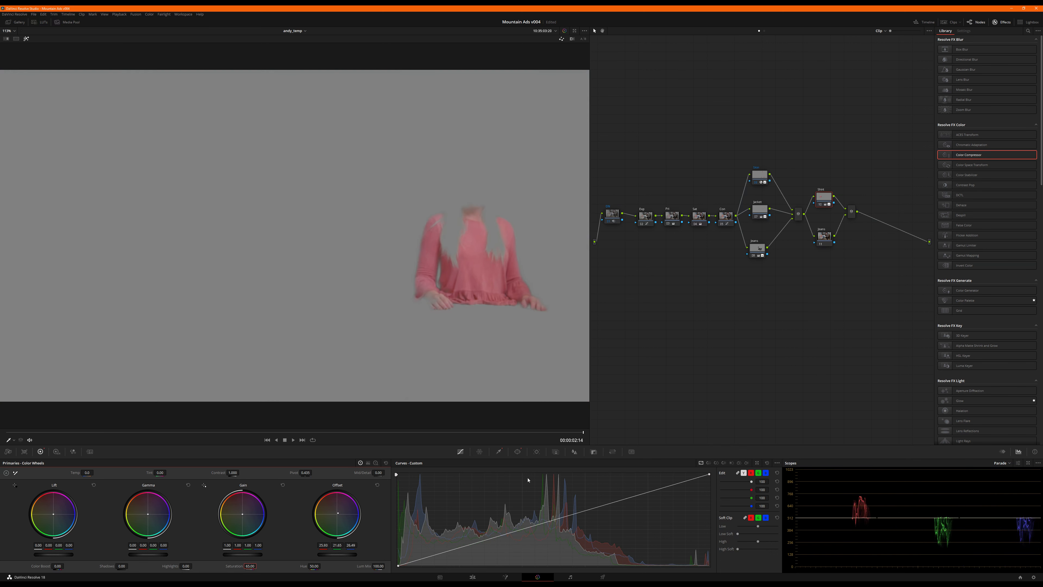
pyautogui.click(500, 451)
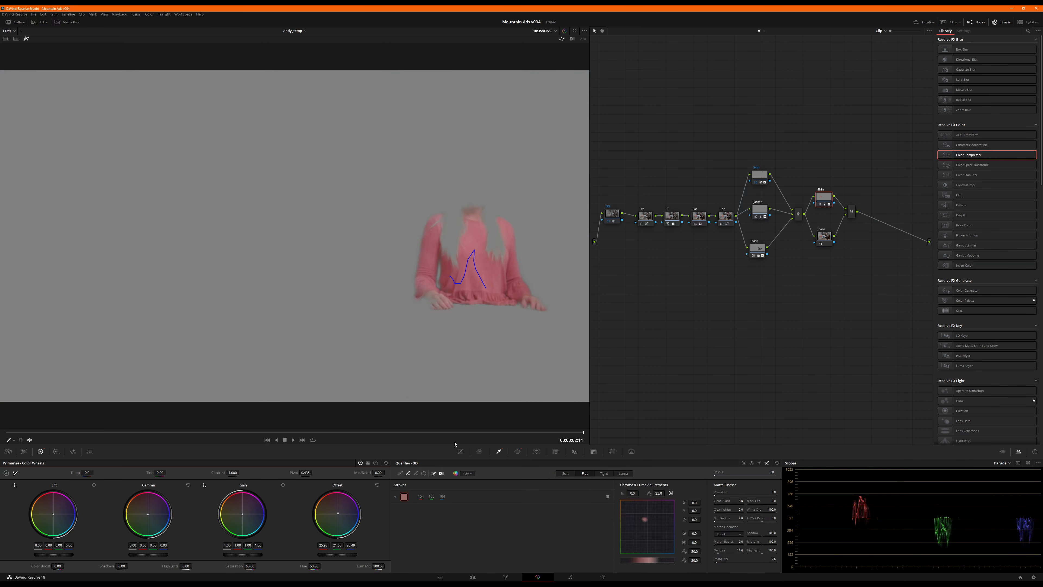
pyautogui.hotkey('ctrl', 's')
pyautogui.hotkey('ctrl', 'd')
pyautogui.hotkey('ctrl', 'd')
pyautogui.hotkey('shift', 'h')
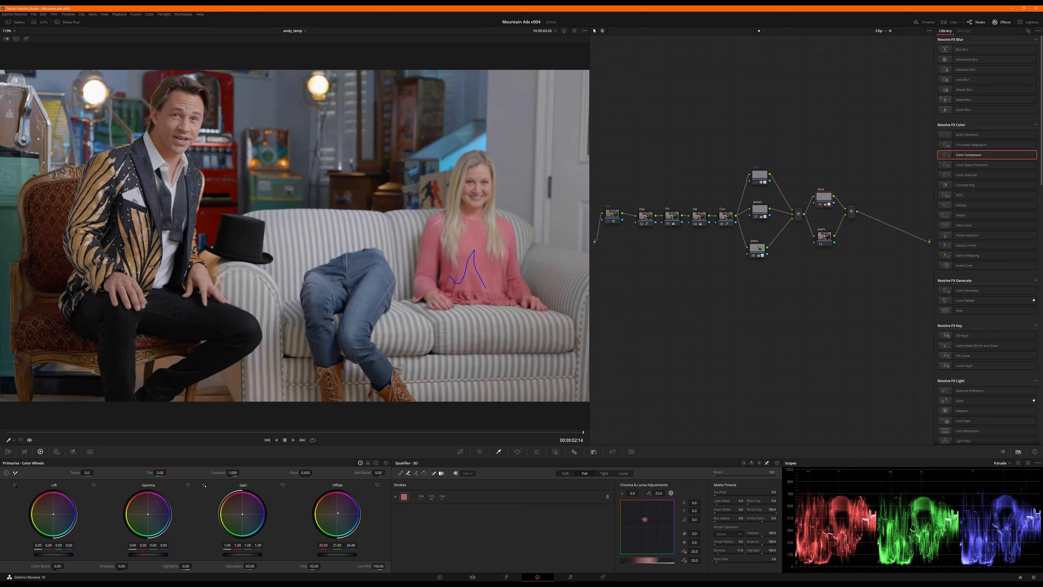
# - Lower the blouse node's Saturation further, and move that node slightly up in the node tree
pyautogui.moveTo(250, 565); pyautogui.dragTo(238, 566)
pyautogui.moveTo(827, 195); pyautogui.dragTo(828, 191)
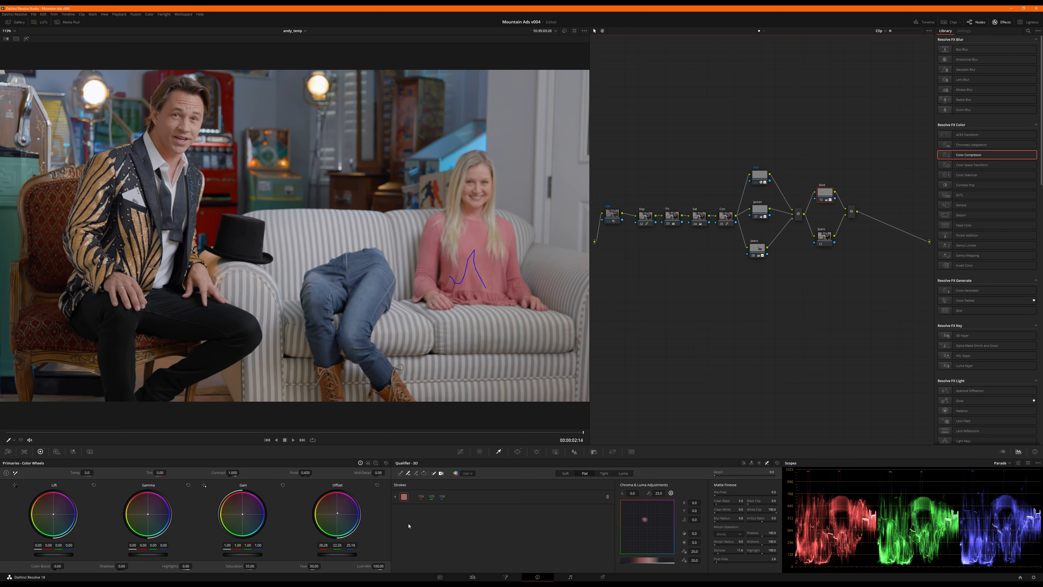
# - Sample the jeans on the lower parallel node with the 3D qualifier, and refine the matte with Clean Black, Clean White, Blur Radius and Denoise
pyautogui.click(823, 236)
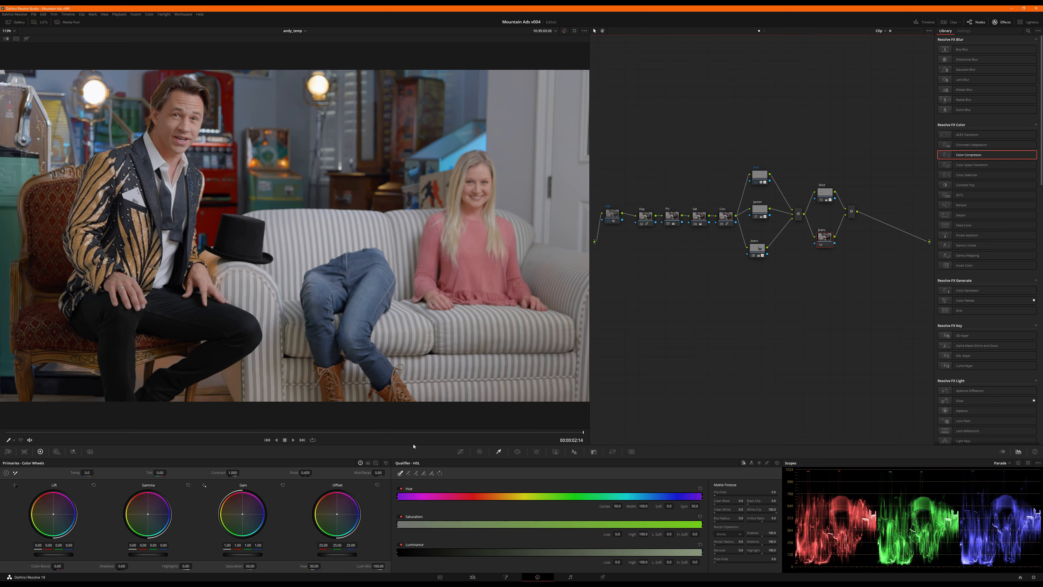
pyautogui.click(766, 463)
pyautogui.moveTo(358, 259)
pyautogui.mouseDown()
pyautogui.moveTo(371, 282)
pyautogui.moveTo(350, 322)
pyautogui.moveTo(378, 377)
pyautogui.mouseUp()
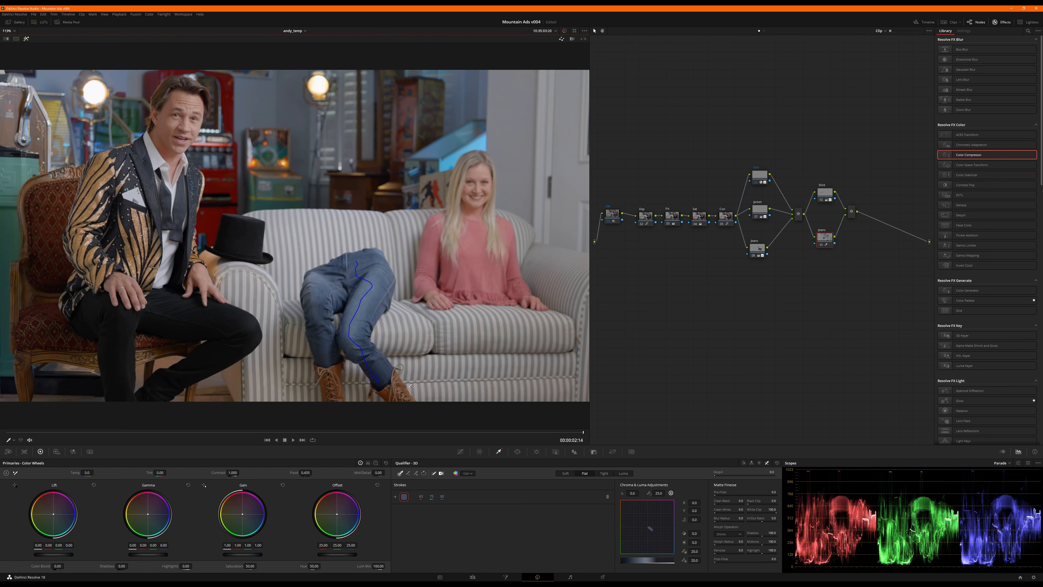
pyautogui.moveTo(718, 505); pyautogui.dragTo(726, 504)
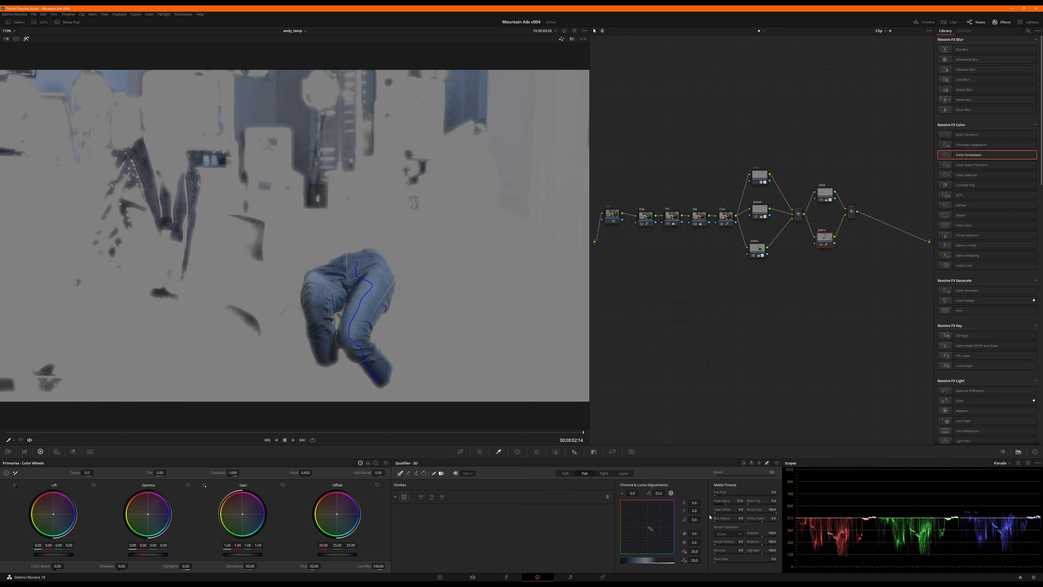
pyautogui.moveTo(719, 554); pyautogui.dragTo(721, 553)
pyautogui.moveTo(716, 513); pyautogui.dragTo(718, 513)
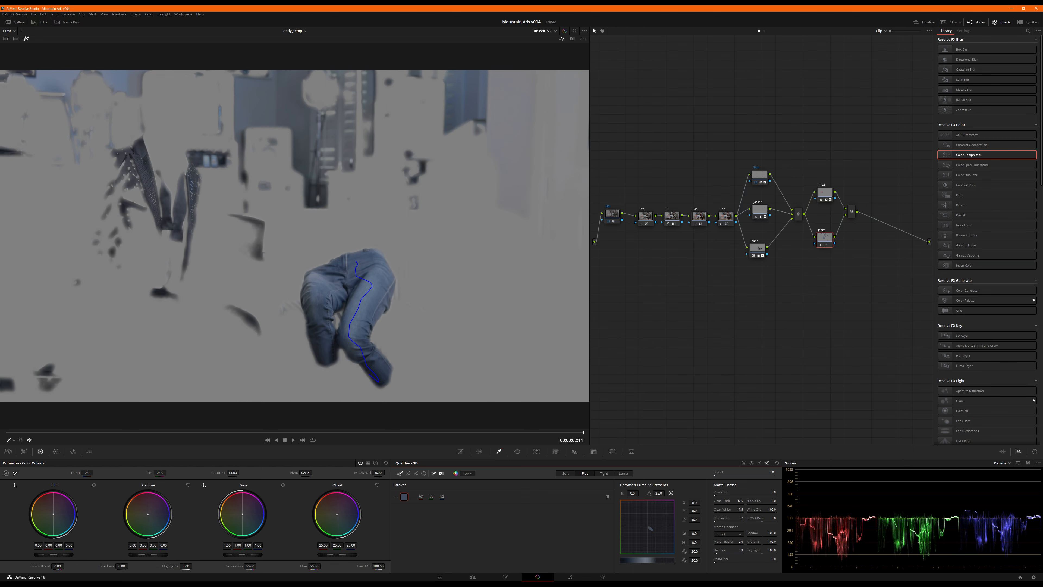
# - Limit the jeans selection with a narrow circular window around the legs on the sofa, and turn off Highlight
pyautogui.click(518, 452)
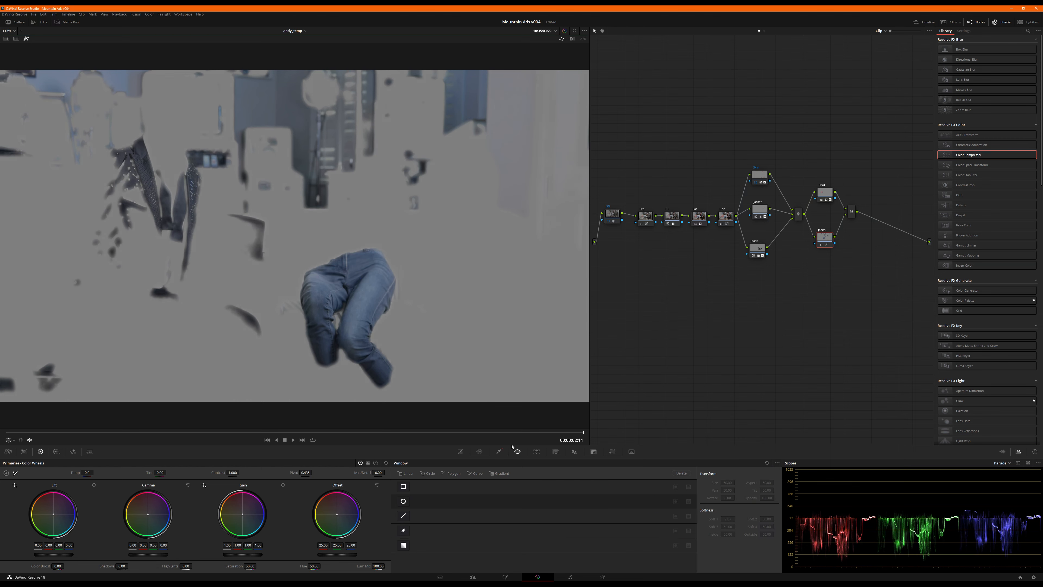
pyautogui.click(403, 501)
pyautogui.moveTo(340, 286); pyautogui.dragTo(393, 354)
pyautogui.moveTo(459, 324); pyautogui.dragTo(425, 324)
pyautogui.hotkey('shift', 'h')
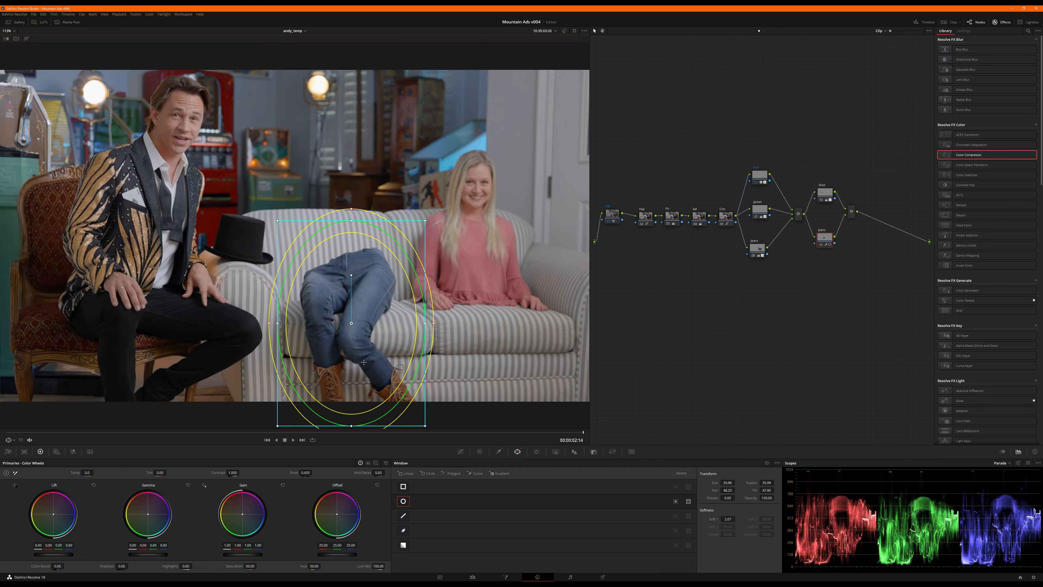
pyautogui.click(460, 451)
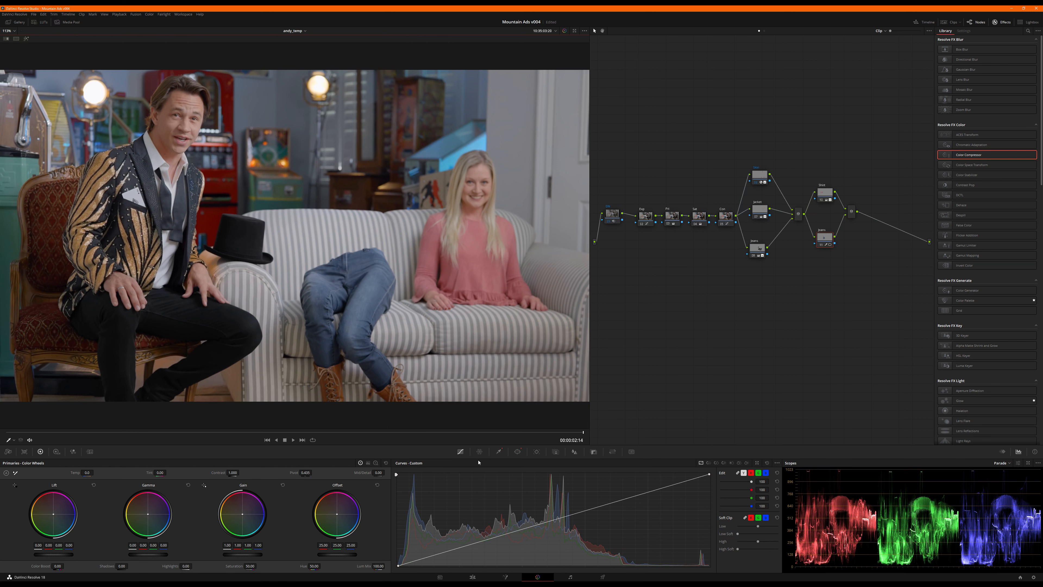
pyautogui.click(517, 452)
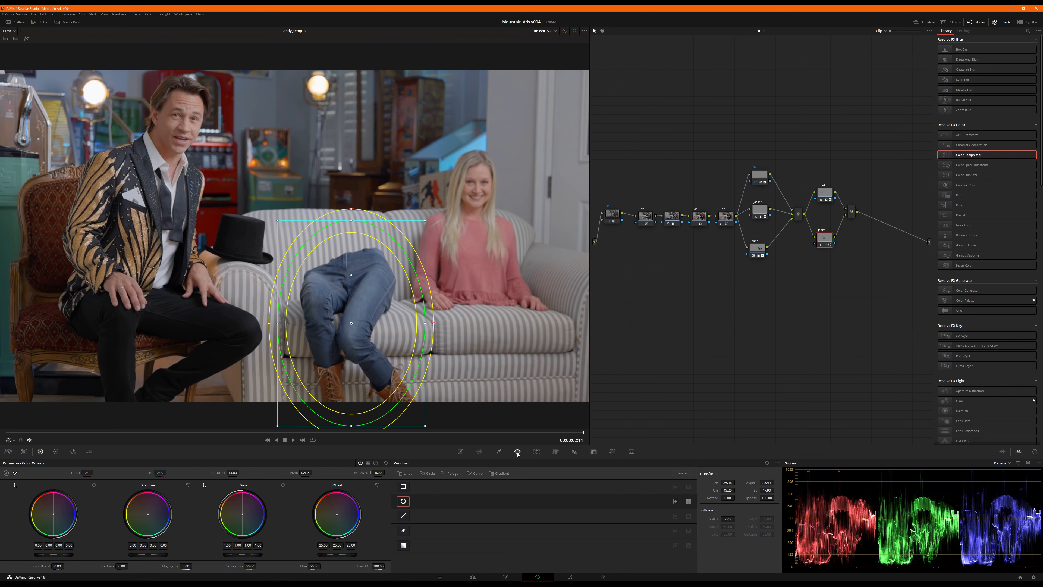
# - Raise the jeans node's blue custom curve slightly in the upper midtones
pyautogui.click(460, 452)
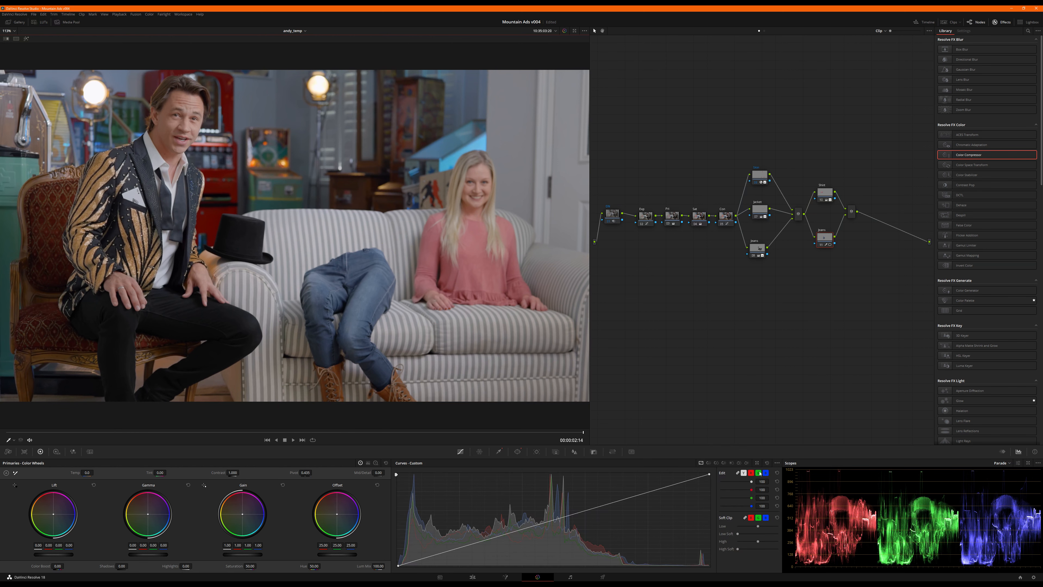
pyautogui.click(765, 473)
pyautogui.moveTo(612, 506); pyautogui.dragTo(618, 497)
# - Lower the jeans node's green custom curve slightly in the midtones, and adjust its red curve in the lower midtones
pyautogui.click(758, 473)
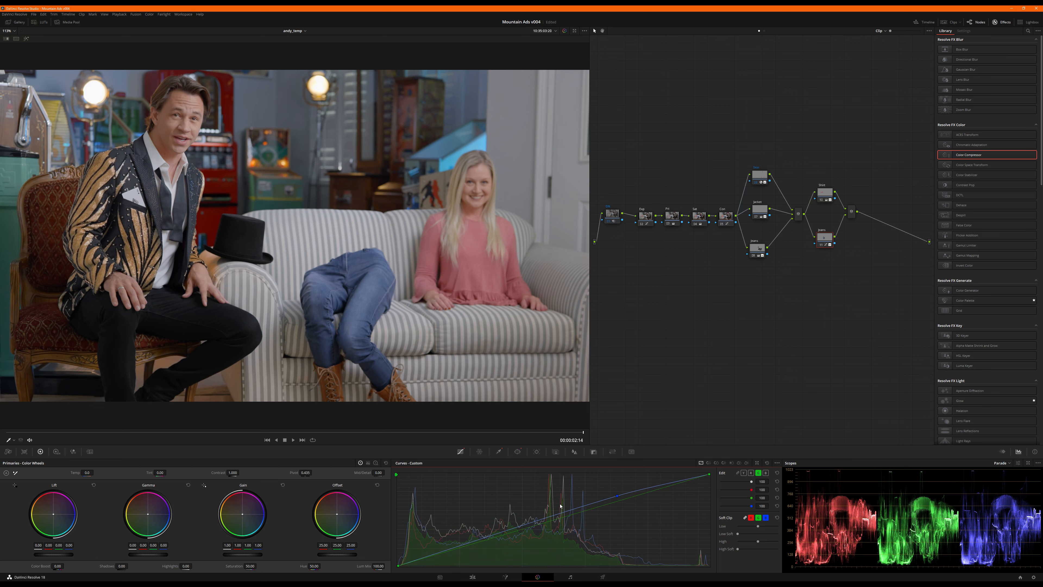
pyautogui.click(569, 516)
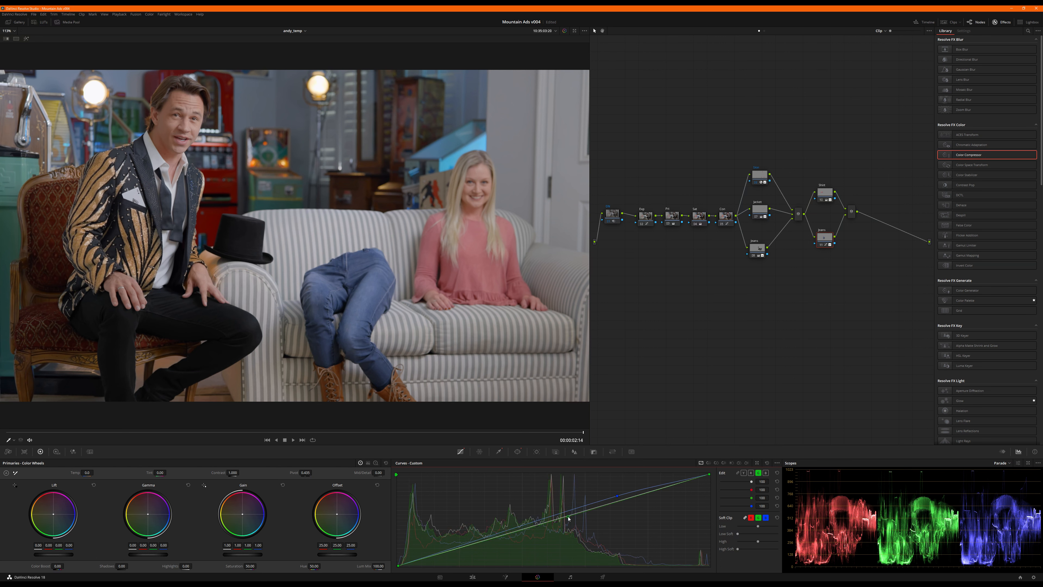
pyautogui.click(520, 531)
pyautogui.rightClick(520, 532)
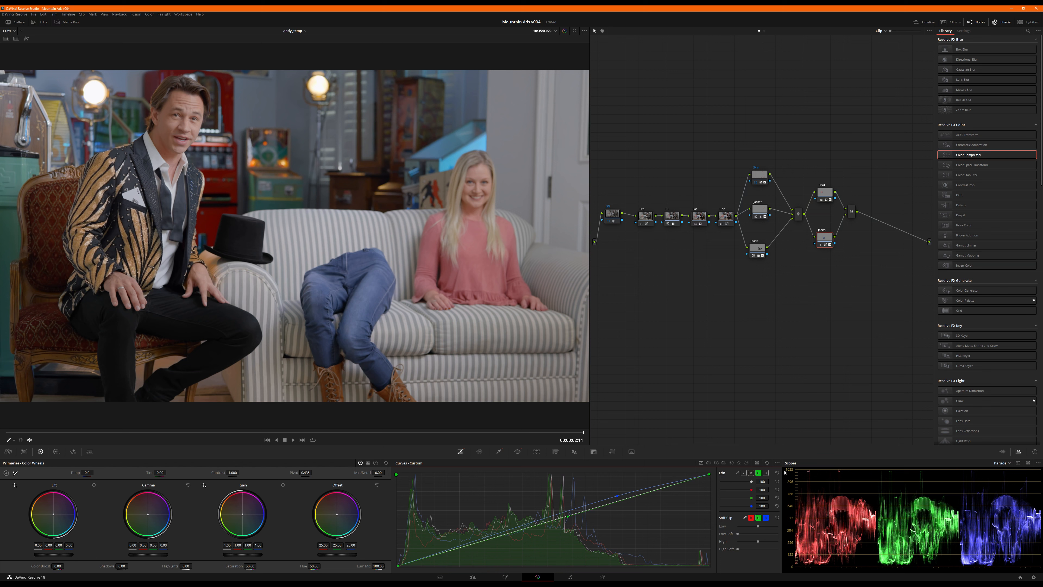
pyautogui.click(751, 473)
pyautogui.click(506, 535)
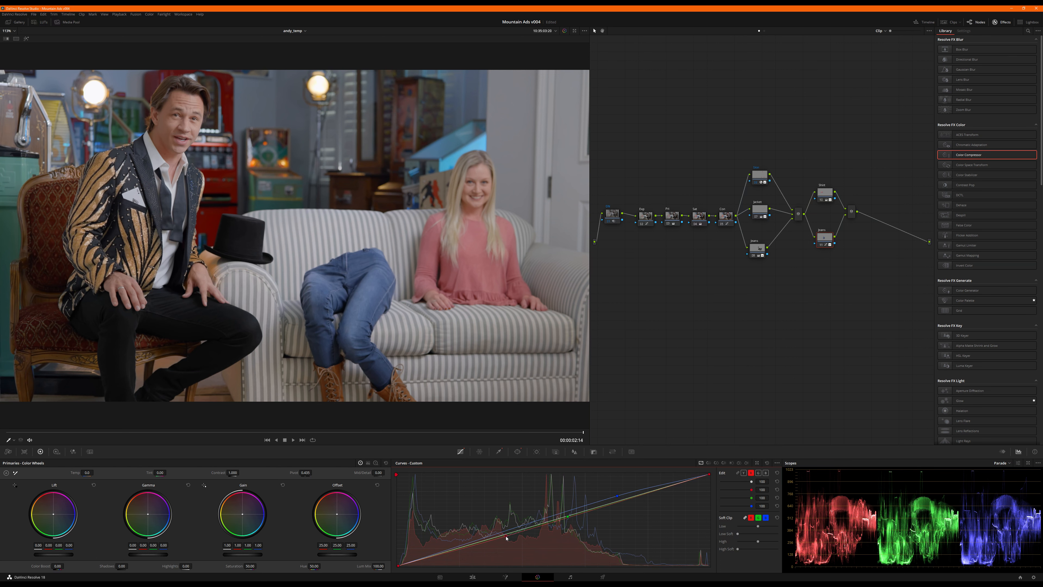
# - Set the jeans node's saturation to 52.50 and raise its contrast slightly
pyautogui.click(250, 565)
pyautogui.write('52.50')
pyautogui.moveTo(235, 472); pyautogui.dragTo(241, 472)
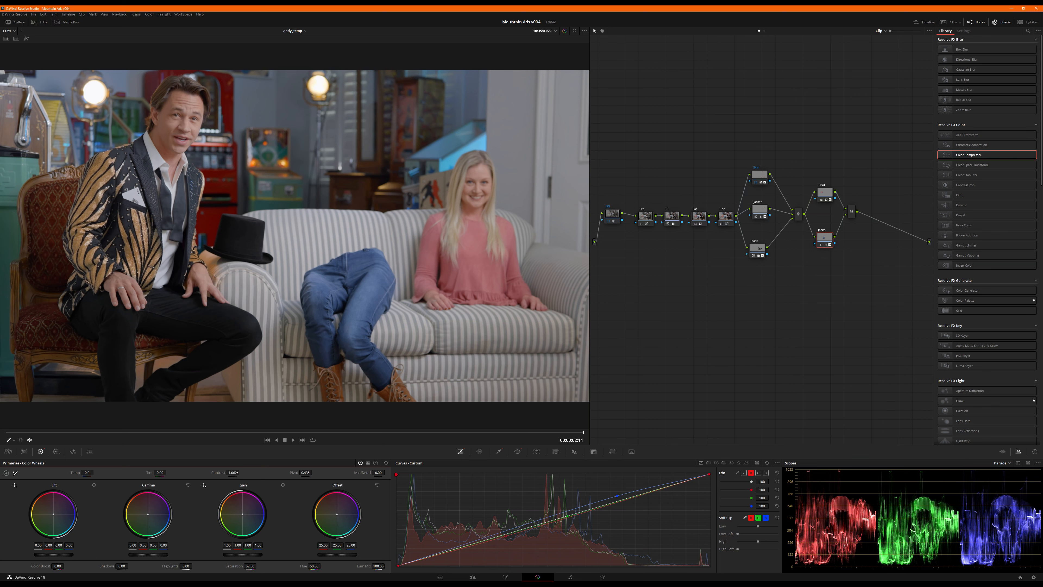
pyautogui.click(234, 472)
pyautogui.write('065')
pyautogui.press('Return')
# - Add a serial node after the second parallel mixer, place it below the node tree, and label it Vig
pyautogui.click(849, 214)
pyautogui.hotkey('alt', 's')
pyautogui.moveTo(866, 213); pyautogui.dragTo(648, 346)
pyautogui.rightClick(649, 346)
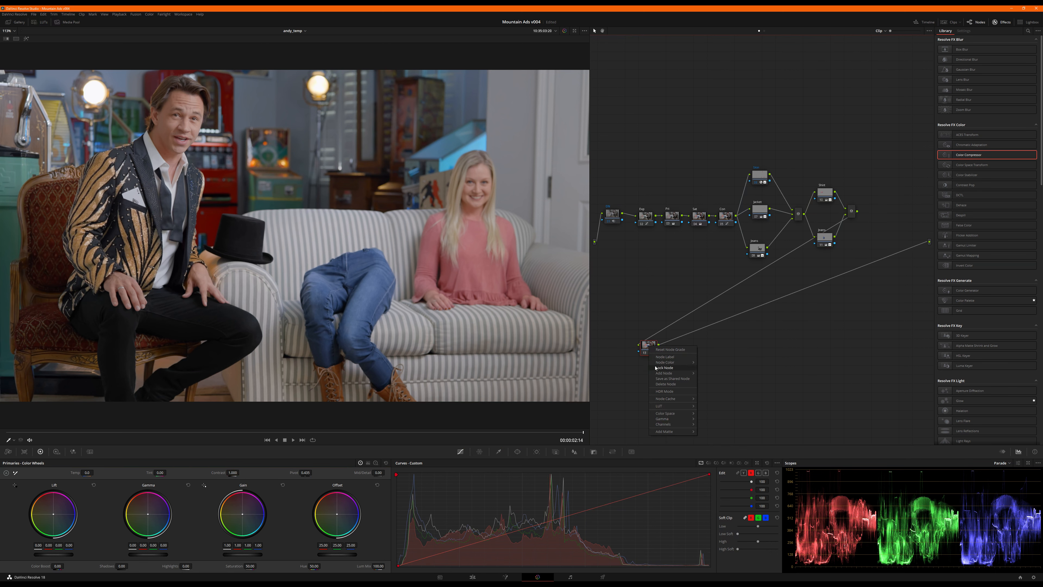
pyautogui.click(663, 357)
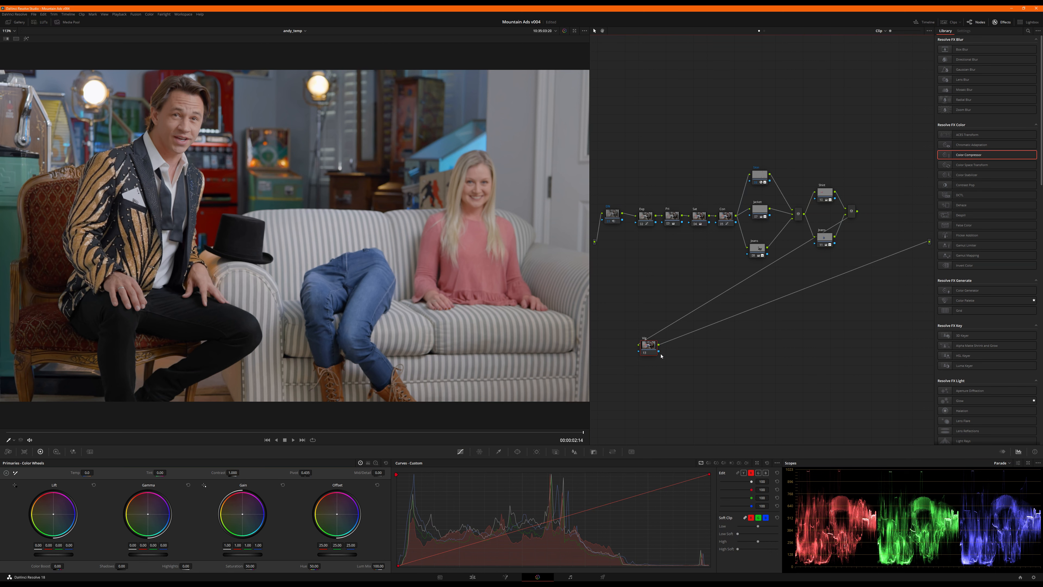
# - Find the Vignette effect, apply it to the Vig node, and set its size to 1
pyautogui.click(1027, 31)
pyautogui.write('vig')
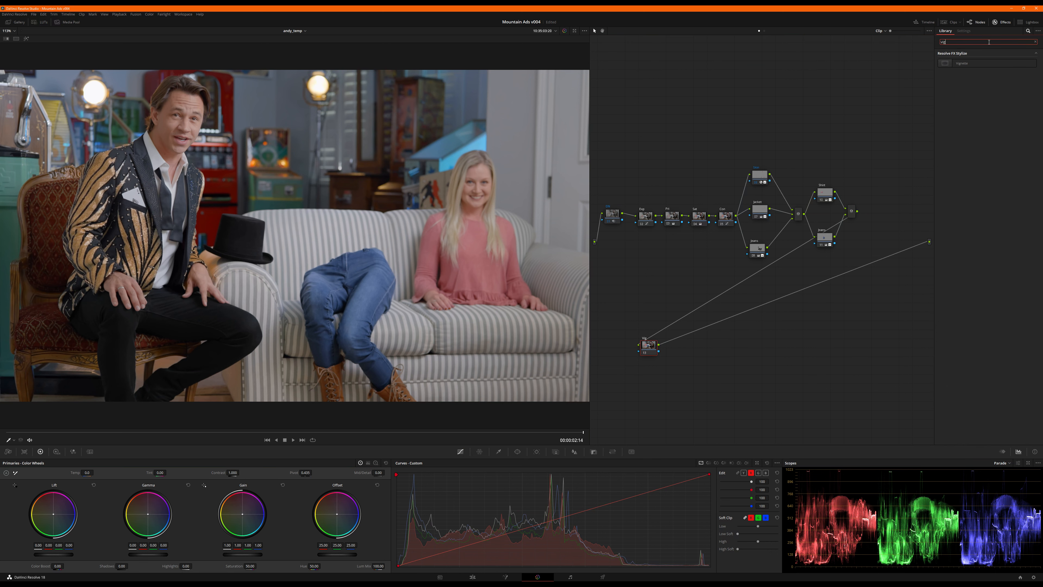
pyautogui.moveTo(969, 64); pyautogui.dragTo(651, 352)
pyautogui.click(1010, 77)
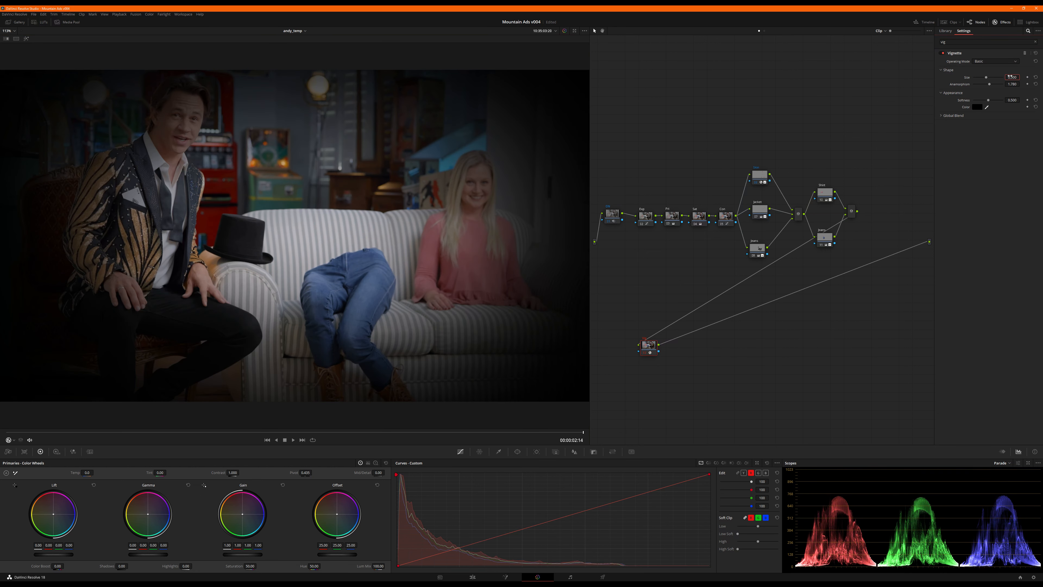
pyautogui.write('1')
pyautogui.press('Return')
# - Switch the vignette to Advanced mode, set its anamorphism to 1.5, and reduce its softness to zero
pyautogui.click(977, 61)
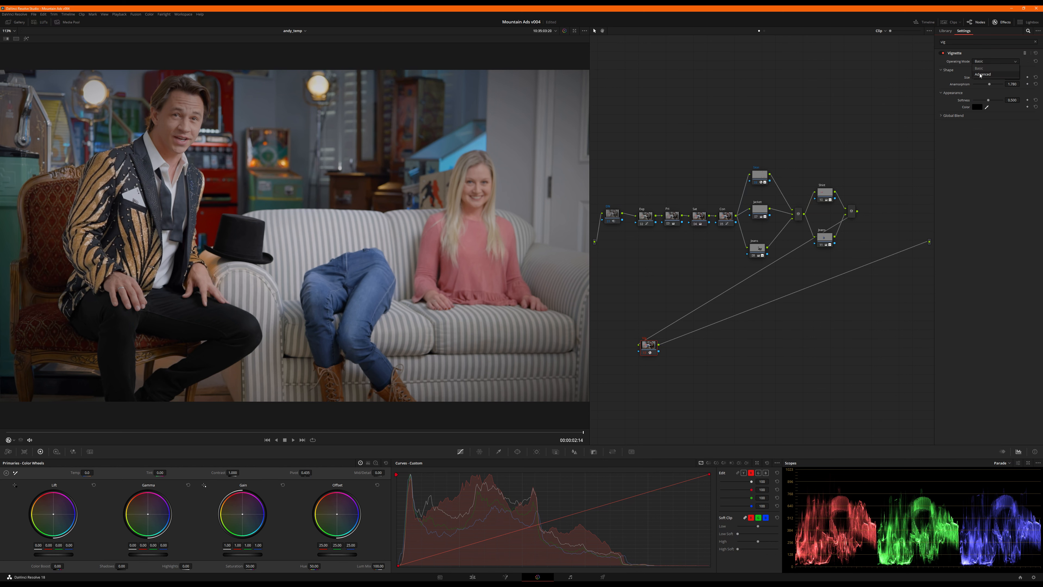
pyautogui.click(984, 75)
pyautogui.click(1010, 97)
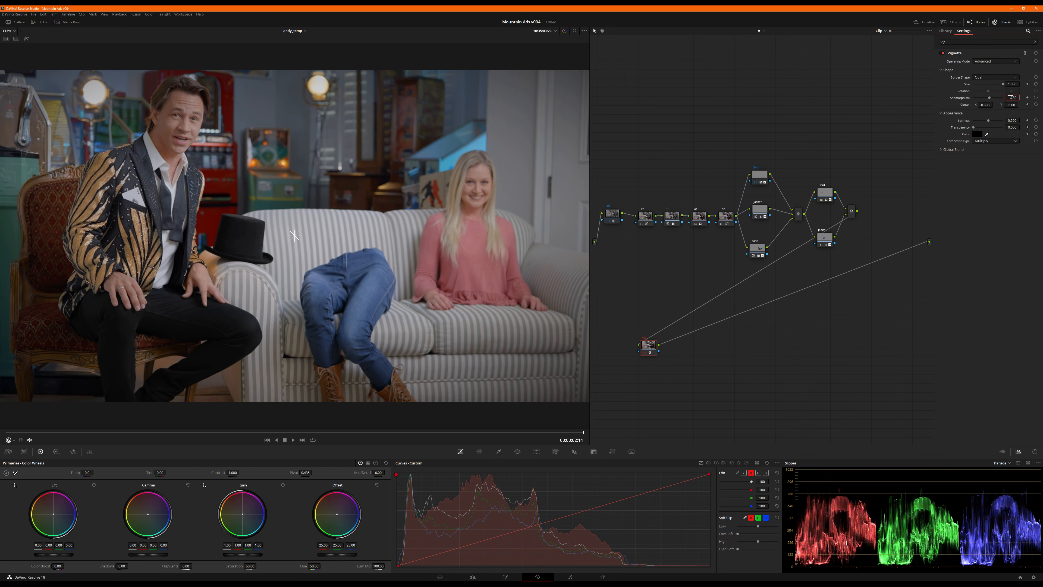
pyautogui.write('1.5')
pyautogui.press('Return')
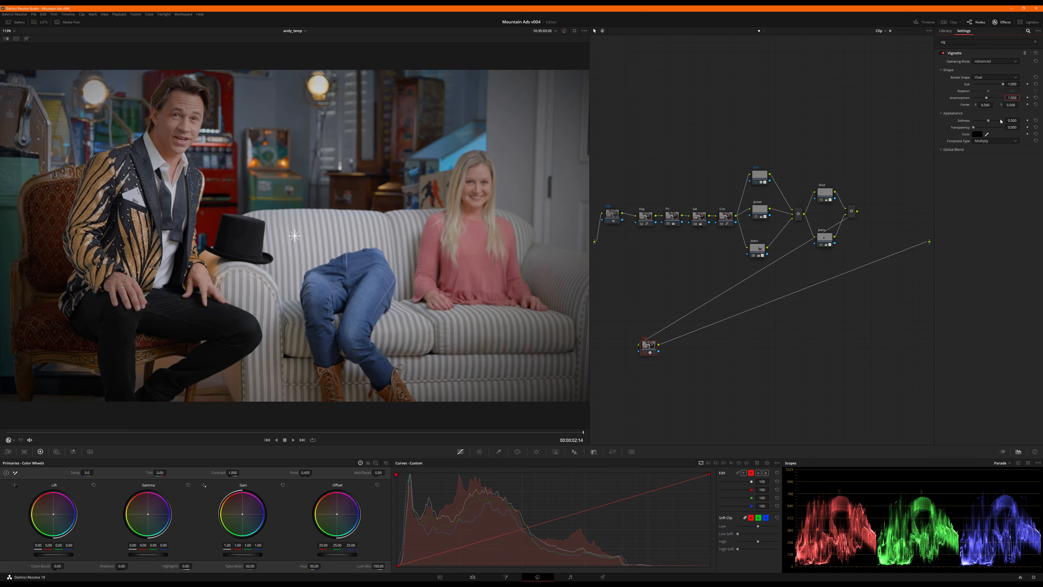
pyautogui.moveTo(1001, 120); pyautogui.dragTo(974, 120)
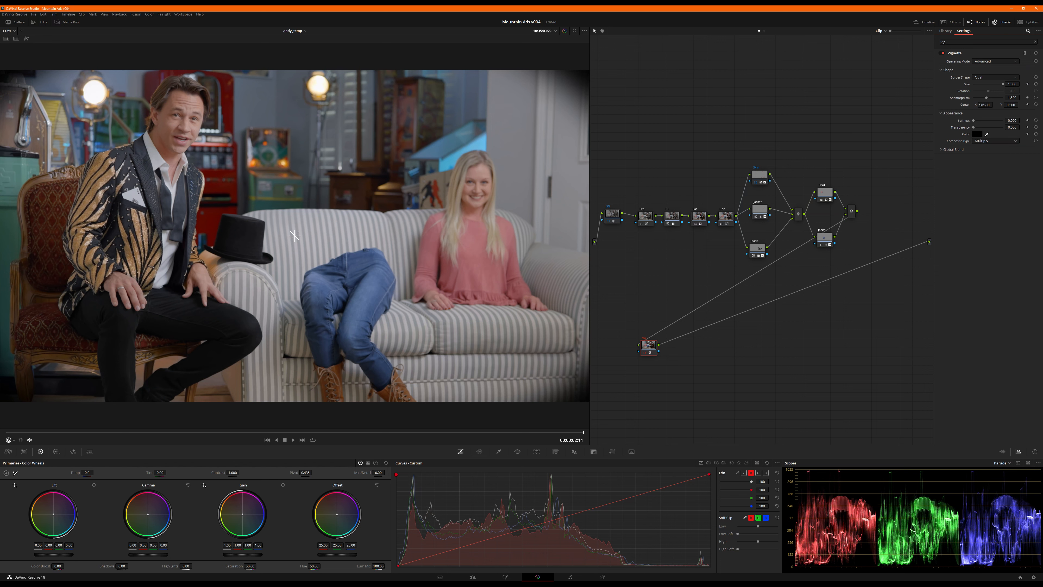
# - Try moving the vignette's center above the sofa back toward the woman, with center Y at 0.675 and X at 1.5
pyautogui.moveTo(295, 235); pyautogui.dragTo(374, 184)
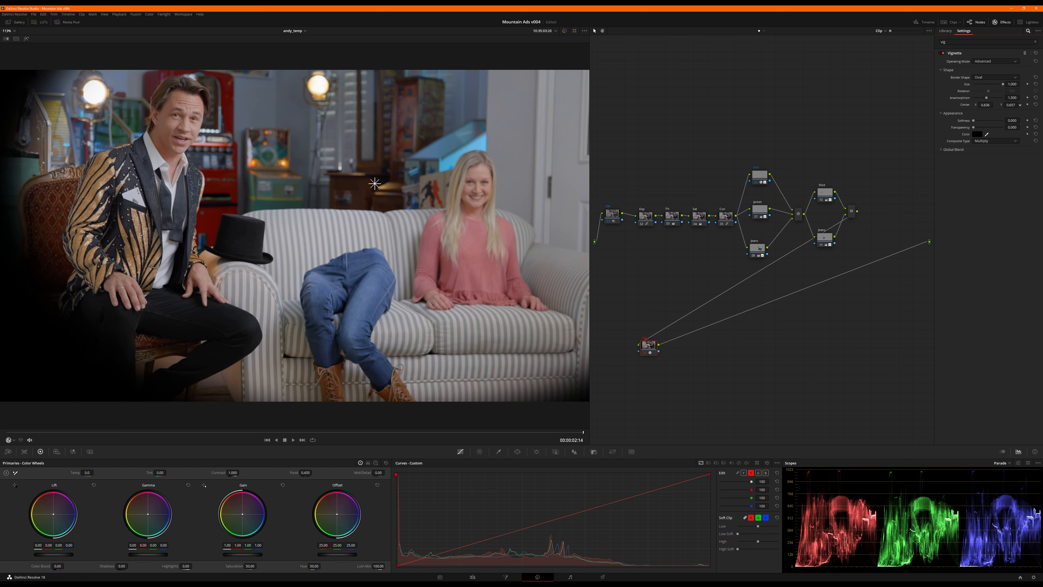
pyautogui.doubleClick(1011, 105)
pyautogui.write('0.675')
pyautogui.press('Return')
pyautogui.click(982, 105)
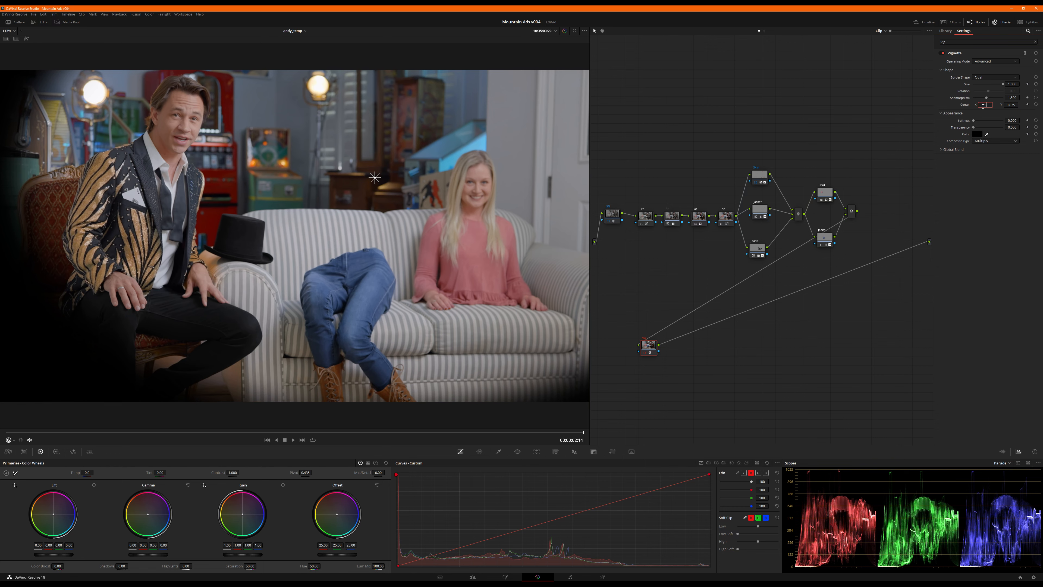
pyautogui.write('1.5')
pyautogui.press('Return')
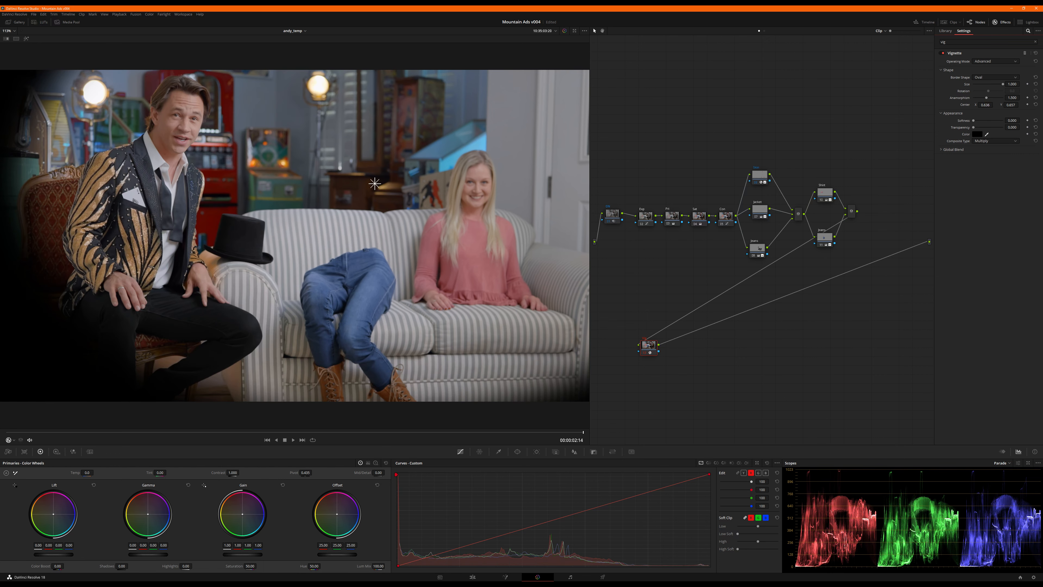
# - Set the vignette's center to X 0.620 and Y 0.650
pyautogui.doubleClick(986, 105)
pyautogui.write('.635')
pyautogui.press('Return')
pyautogui.doubleClick(1007, 104)
pyautogui.write('.65')
pyautogui.press('Return')
pyautogui.moveTo(986, 105); pyautogui.dragTo(986, 105)
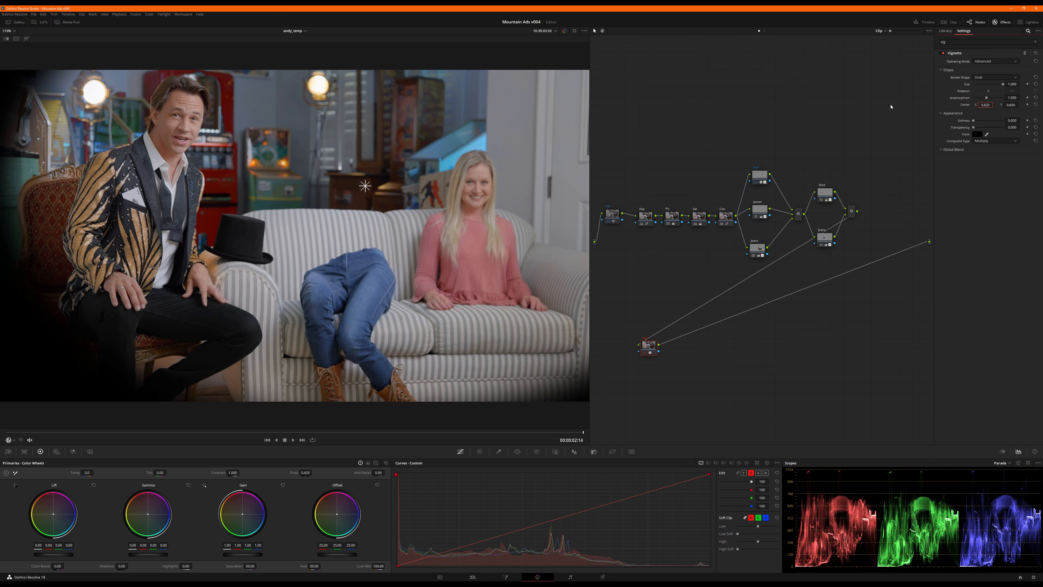
# - Raise the vignette's softness to 1.000, set its global blend to 0.75, and toggle the node off and on to compare
pyautogui.moveTo(979, 123); pyautogui.dragTo(1004, 122)
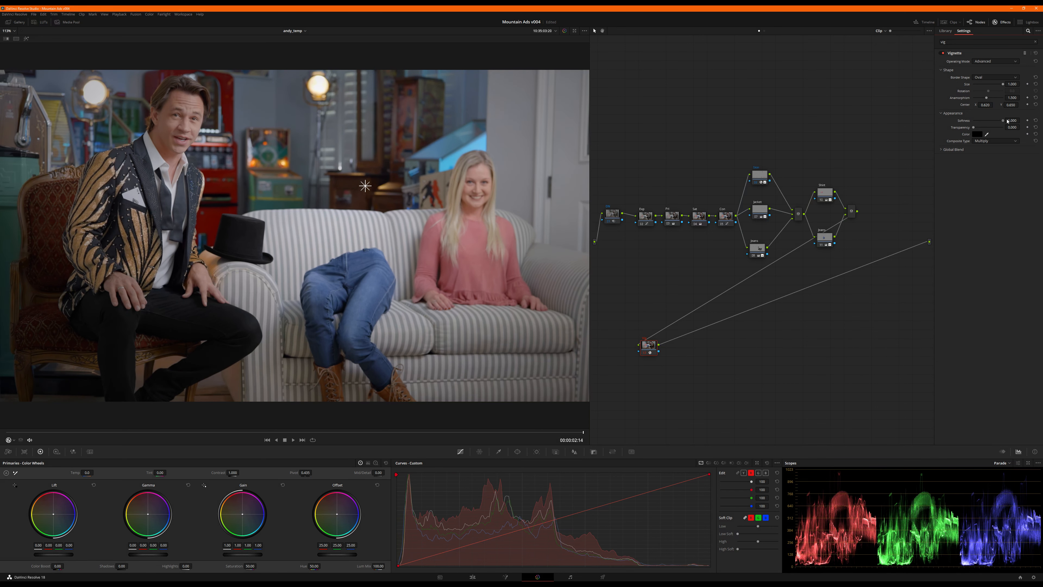
pyautogui.click(955, 150)
pyautogui.write('.75')
pyautogui.press('Return')
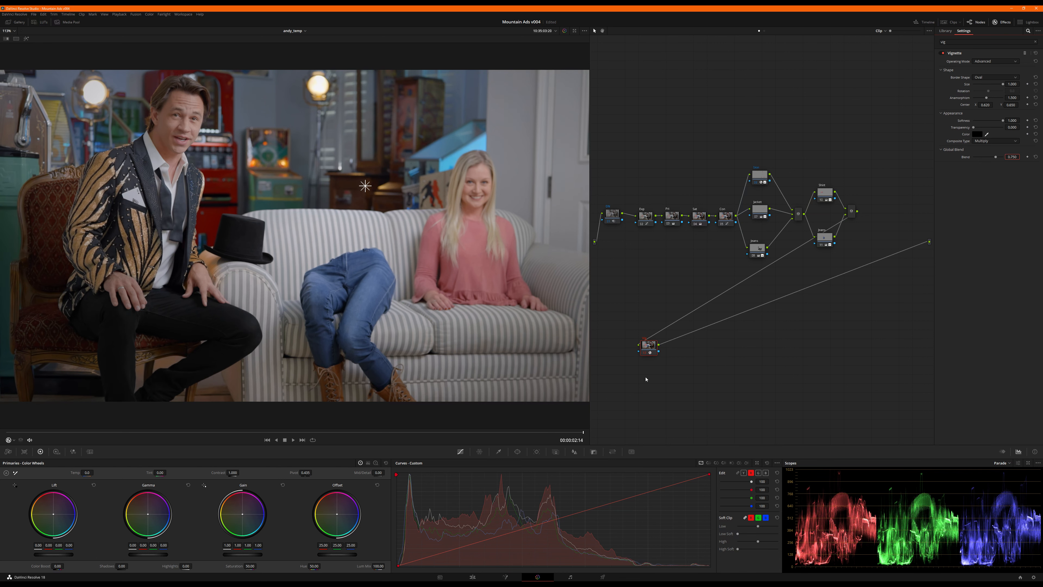
pyautogui.hotkey('ctrl', 'd')
pyautogui.hotkey('ctrl', 'd')
# - Set the vignette's center Y to 0.675 and its global blend to 0.6
pyautogui.click(1010, 105)
pyautogui.write('.6')
pyautogui.doubleClick(1011, 157)
pyautogui.write('.6')
pyautogui.press('Return')
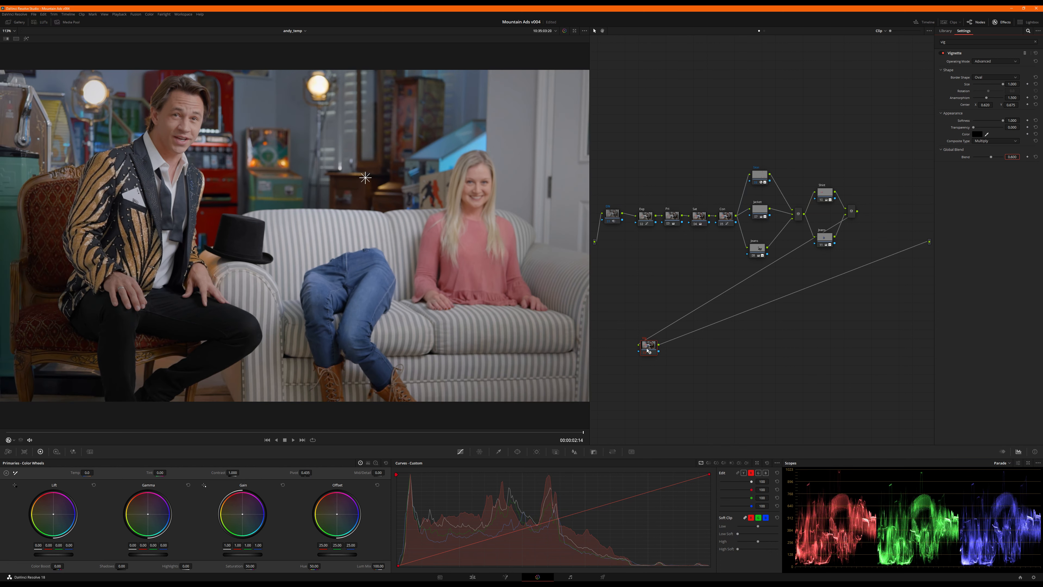
# - Shift the vignette node along the chain, then add and label a serial node directly before it
pyautogui.moveTo(647, 349); pyautogui.dragTo(709, 350)
pyautogui.hotkey('shift', 's')
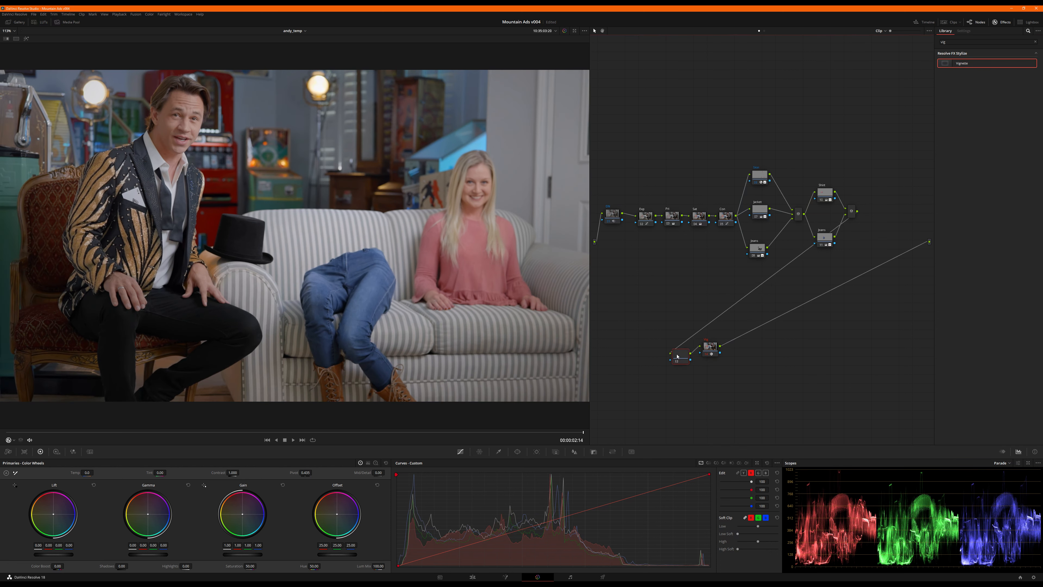
pyautogui.rightClick(664, 349)
pyautogui.click(678, 359)
# - Add a circular window to the node before the vignette, shape it into a large soft oval, and center it on the woman
pyautogui.click(518, 452)
pyautogui.click(403, 501)
pyautogui.scroll(-5, 325, 303)
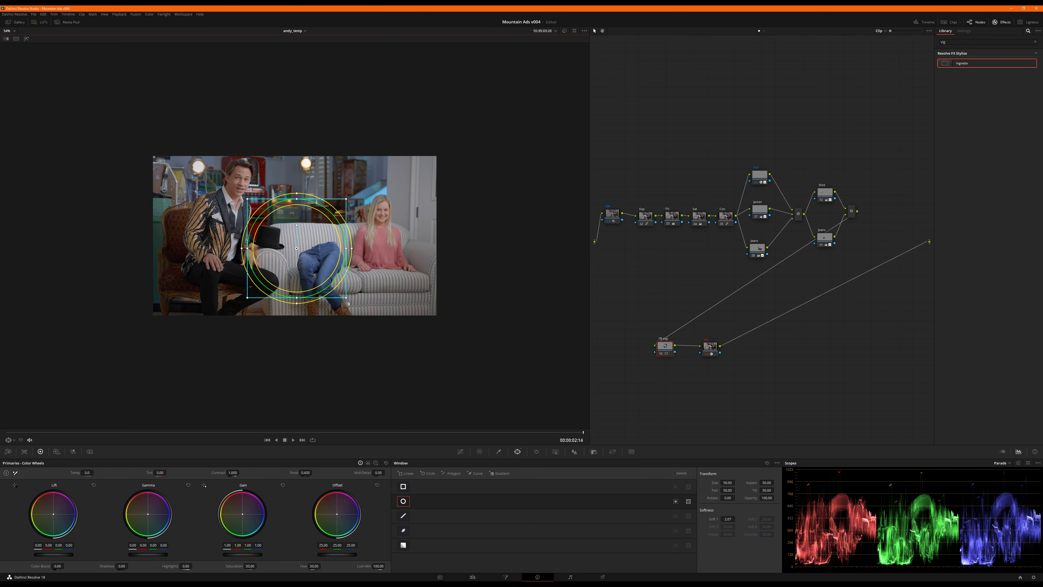
pyautogui.moveTo(349, 304); pyautogui.dragTo(364, 311)
pyautogui.moveTo(375, 250); pyautogui.dragTo(395, 254)
pyautogui.moveTo(298, 323); pyautogui.dragTo(297, 374)
pyautogui.moveTo(369, 249); pyautogui.dragTo(405, 249)
pyautogui.moveTo(297, 248); pyautogui.dragTo(392, 240)
pyautogui.moveTo(394, 116); pyautogui.dragTo(393, 66)
pyautogui.moveTo(394, 259)
pyautogui.mouseDown()
pyautogui.moveTo(382, 251)
pyautogui.moveTo(397, 254)
pyautogui.mouseUp()
# - Gang the custom curve channels, raise the windowed node's curve slightly in the upper midtones, and fit the image to the viewer
pyautogui.click(460, 452)
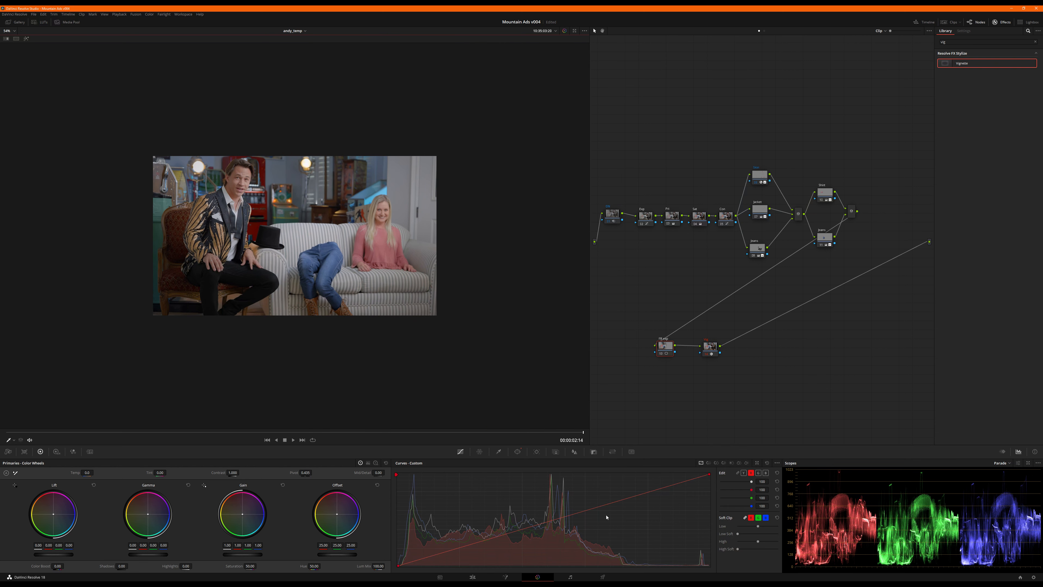
pyautogui.click(738, 472)
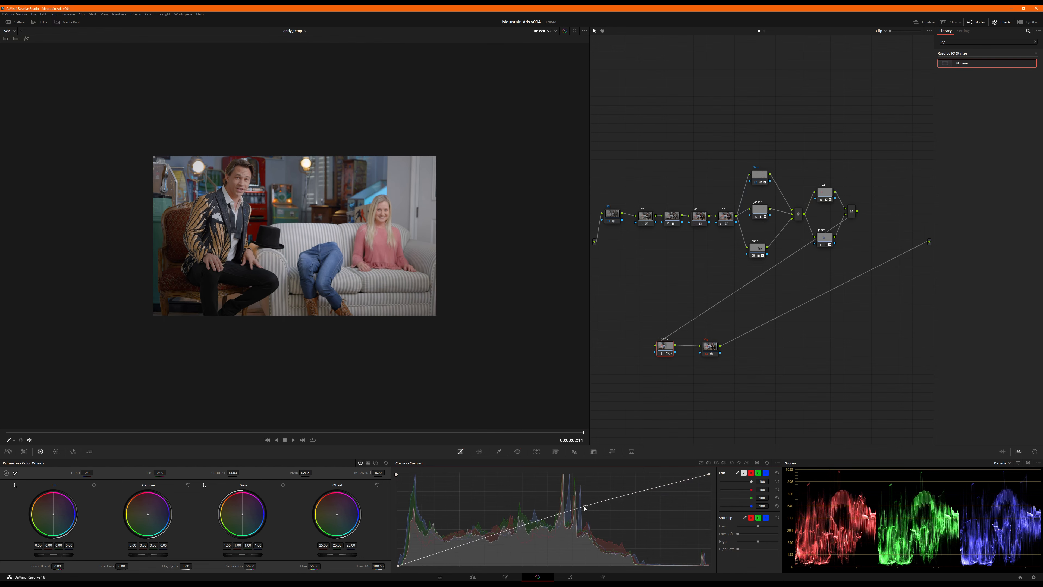
pyautogui.click(576, 510)
pyautogui.moveTo(576, 510); pyautogui.dragTo(568, 511)
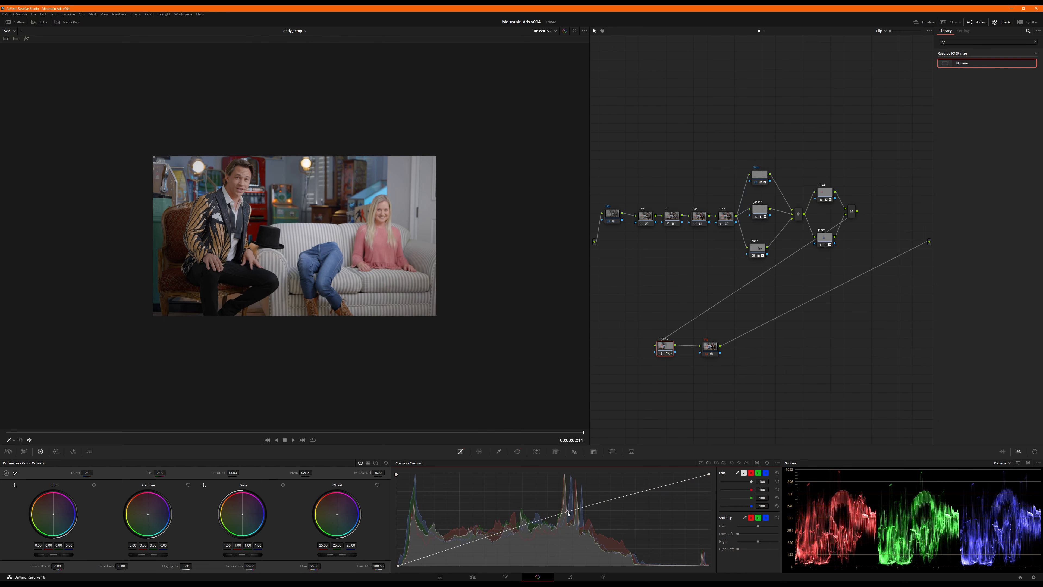
pyautogui.click(11, 31)
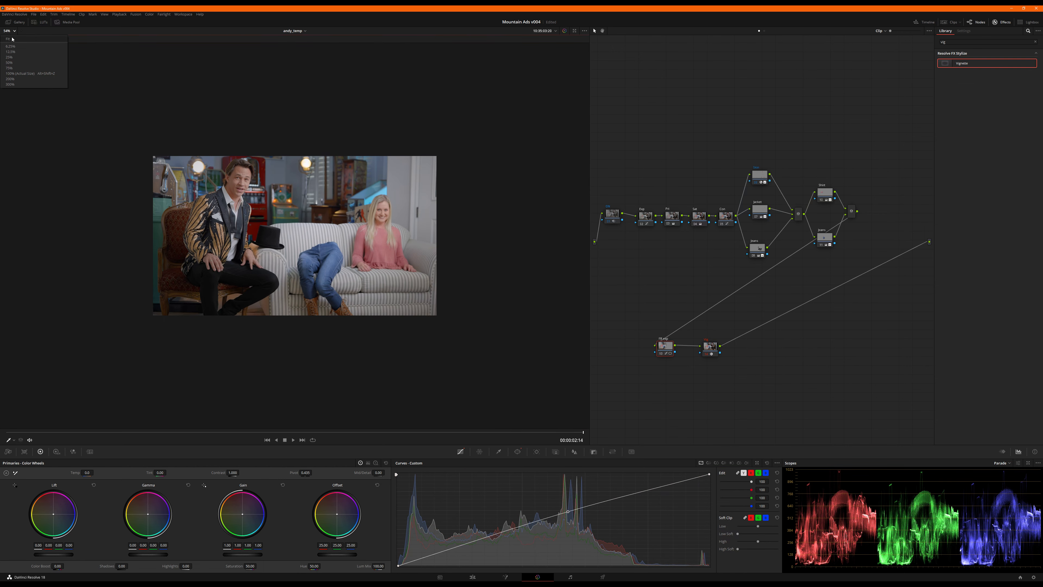
pyautogui.click(12, 44)
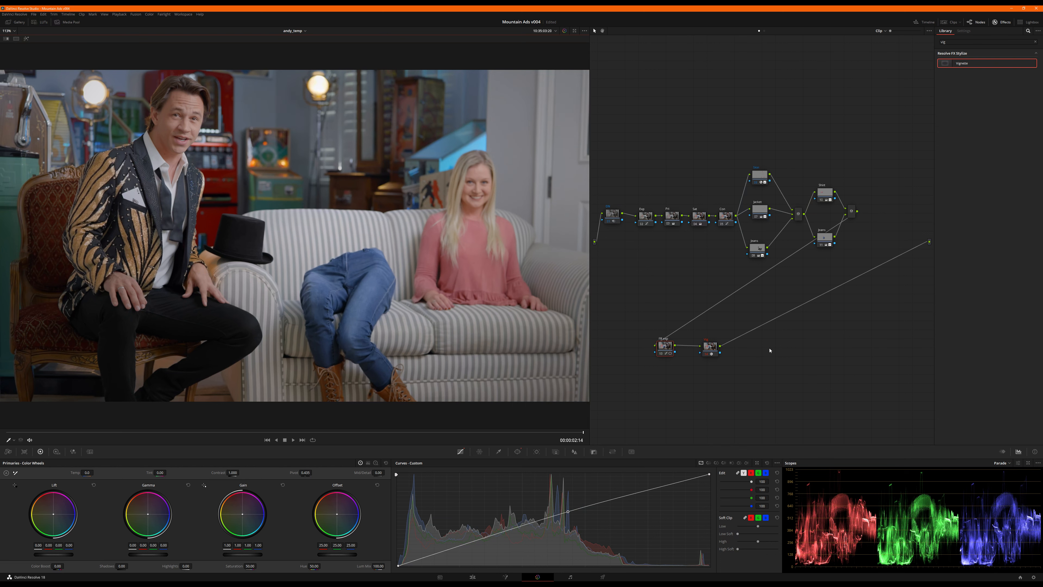
# - Reduce the vignette's size to 0.9
pyautogui.click(709, 350)
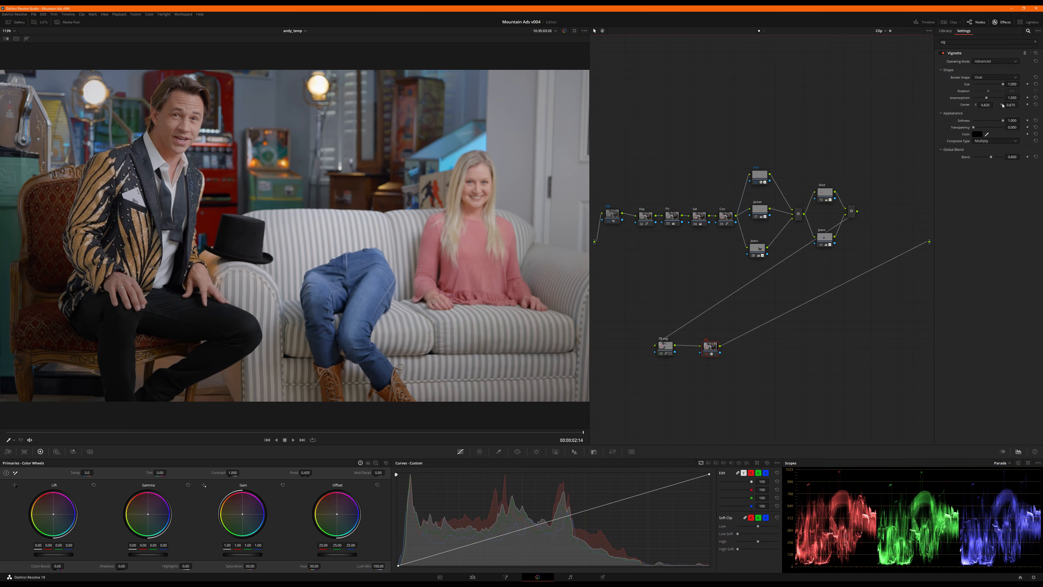
pyautogui.doubleClick(1013, 84)
pyautogui.write('.9')
pyautogui.press('Return')
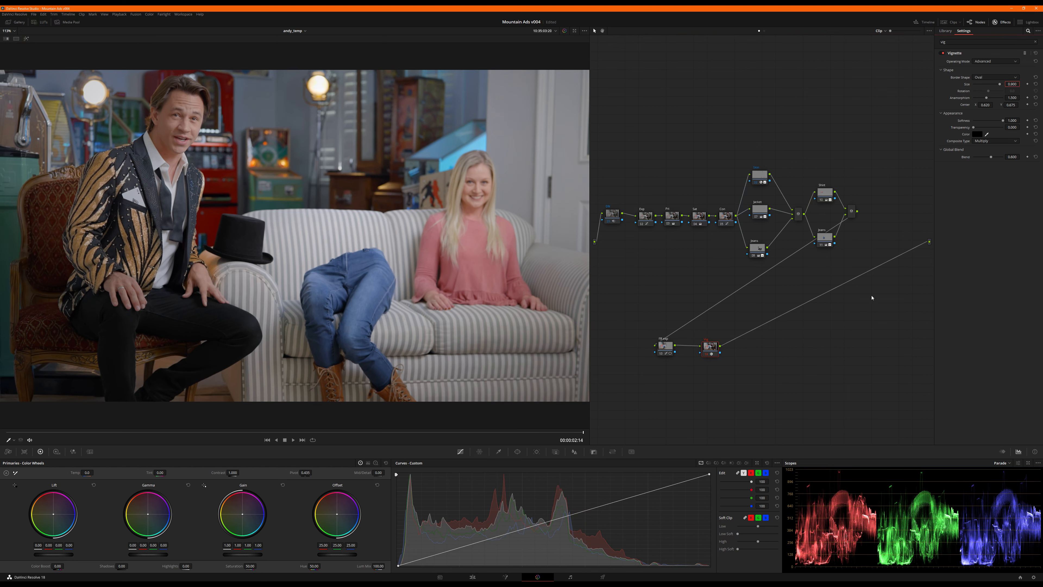
# - Shift the windowed node's curve point slightly toward the highlights, and toggle the node off and on to compare
pyautogui.click(670, 346)
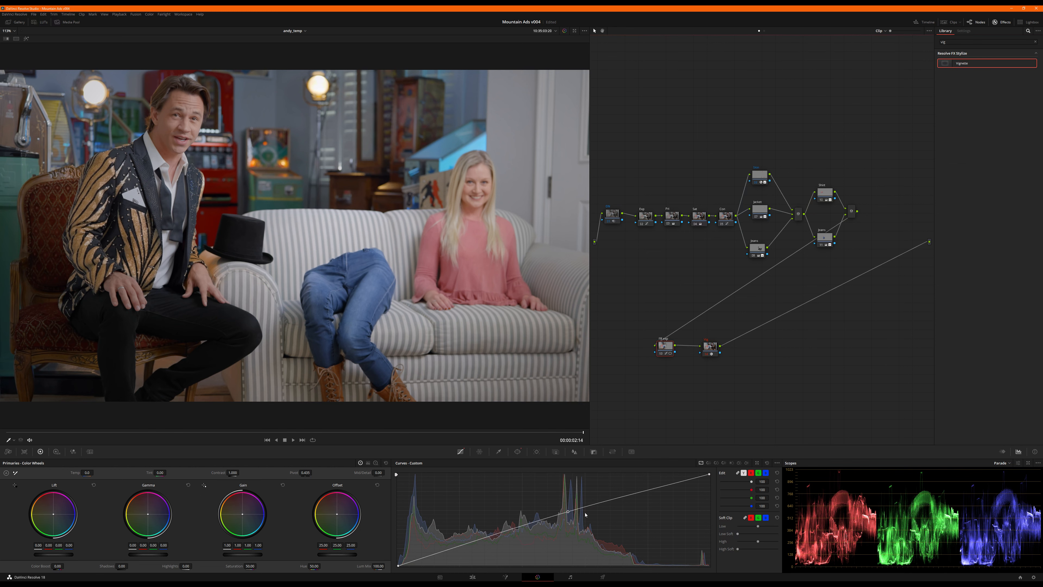
pyautogui.moveTo(568, 514); pyautogui.dragTo(578, 512)
pyautogui.hotkey('ctrl', 'd')
pyautogui.hotkey('ctrl', 'd')
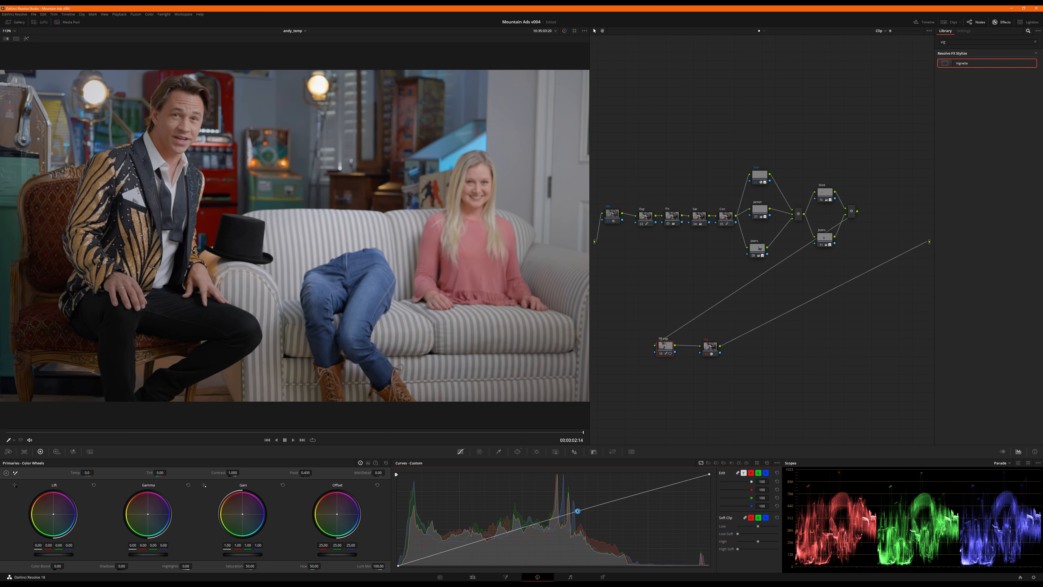
# - Add a serial node labelled Lamps after the vignette, and apply the Aperture Diffraction effect to it
pyautogui.click(710, 350)
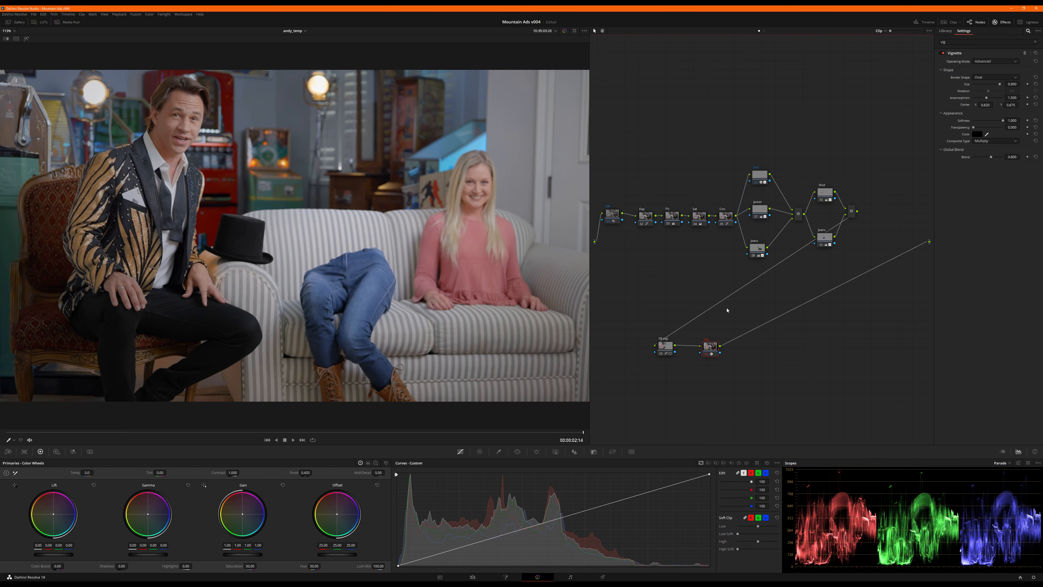
pyautogui.hotkey('alt', 's')
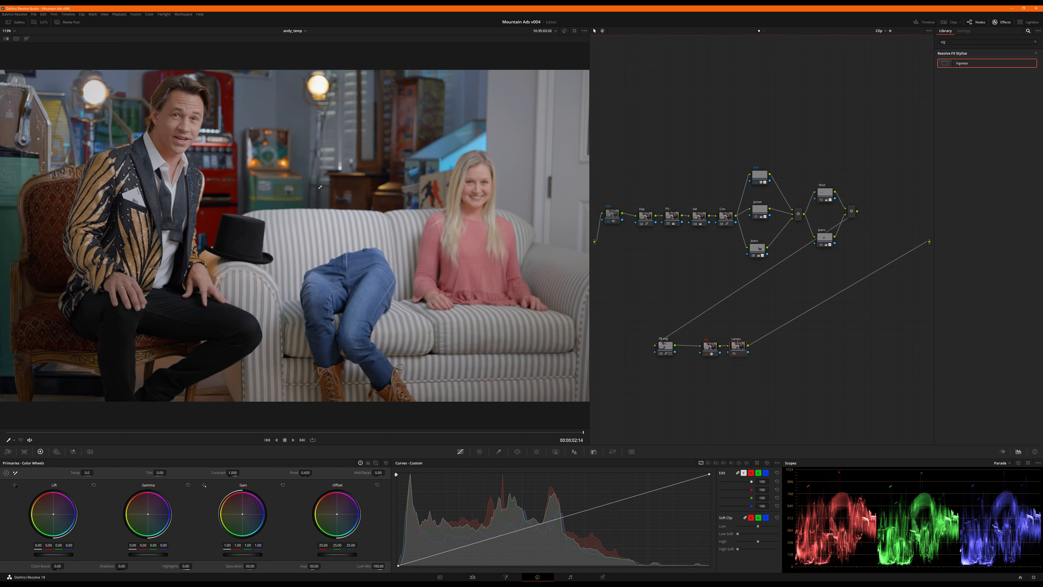
pyautogui.click(964, 40)
pyautogui.press('BackSpace')
pyautogui.press('BackSpace')
pyautogui.press('BackSpace')
pyautogui.write('aper')
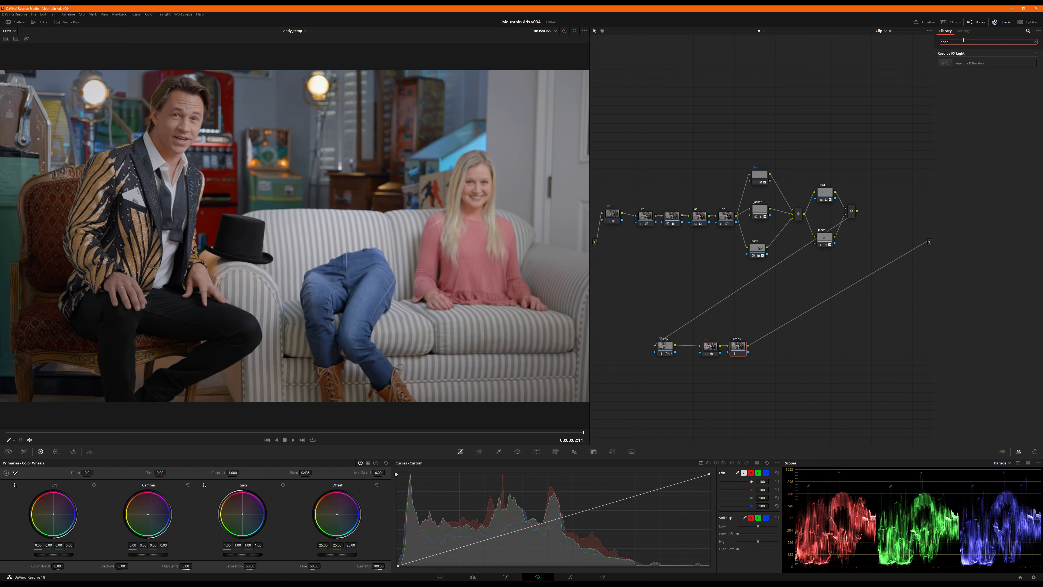
pyautogui.moveTo(971, 64); pyautogui.dragTo(750, 348)
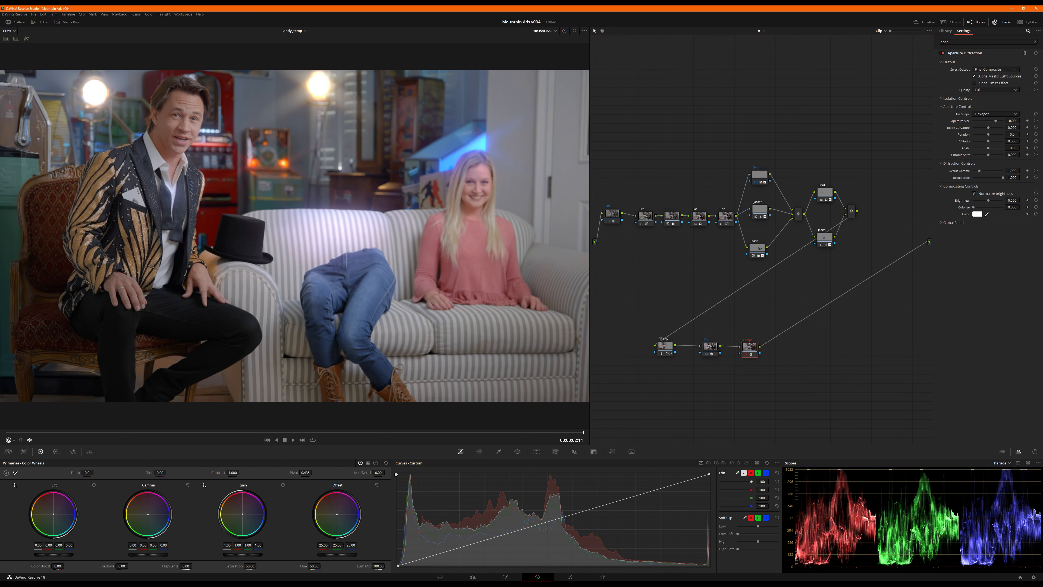
# - Set the Aperture Diffraction color to a warm white sampled from the lamp, and raise its Colorize amount strongly
pyautogui.click(316, 75)
pyautogui.click(976, 214)
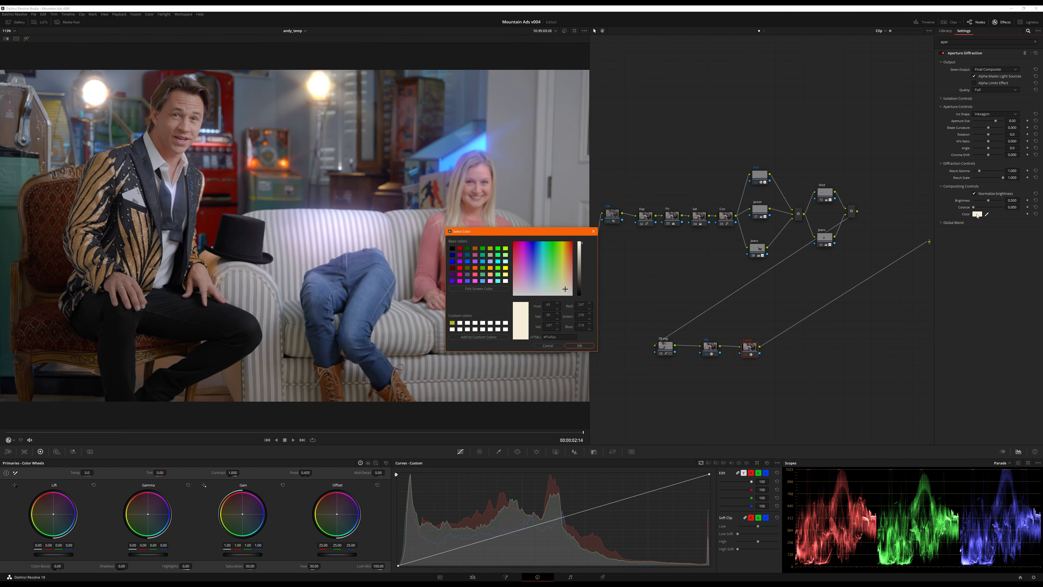
pyautogui.click(579, 345)
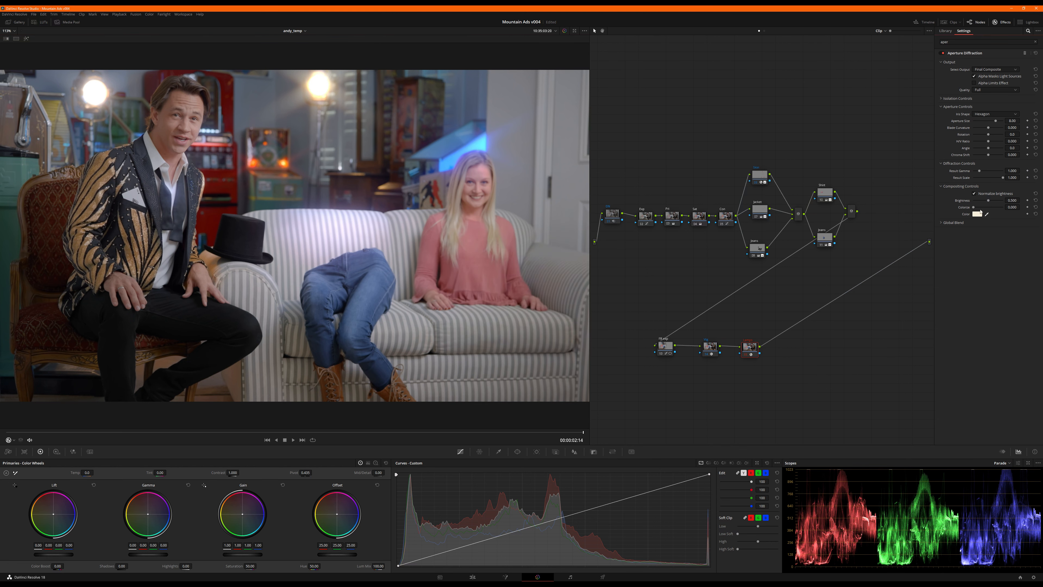
pyautogui.moveTo(1010, 207); pyautogui.dragTo(1039, 208)
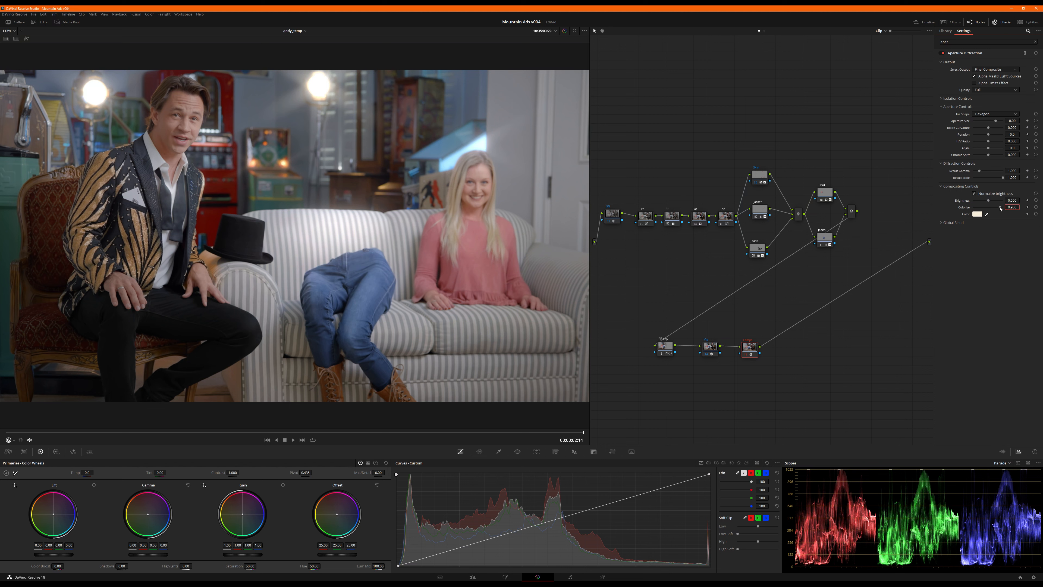
pyautogui.moveTo(1000, 208)
pyautogui.mouseDown()
pyautogui.moveTo(956, 209)
pyautogui.moveTo(1016, 208)
pyautogui.mouseUp()
# - Set the Aperture Diffraction effect's global blend to 0.4
pyautogui.click(962, 223)
pyautogui.click(1008, 229)
pyautogui.write('.4')
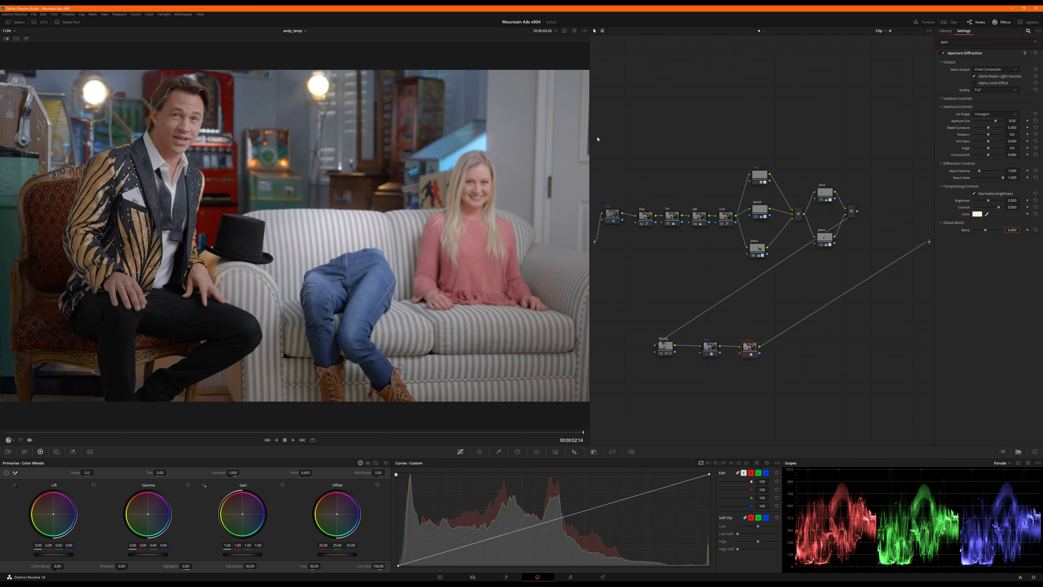
# - Toggle the Lamps node off and on to compare, and raise the Aperture Diffraction global blend to 0.6
pyautogui.hotkey('ctrl', 'd')
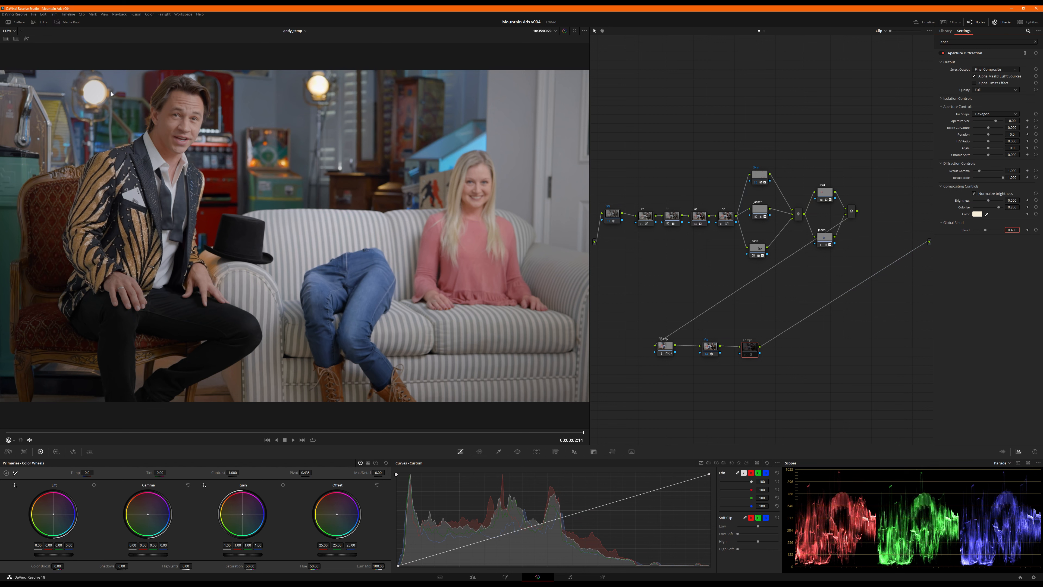
pyautogui.hotkey('ctrl', 'd')
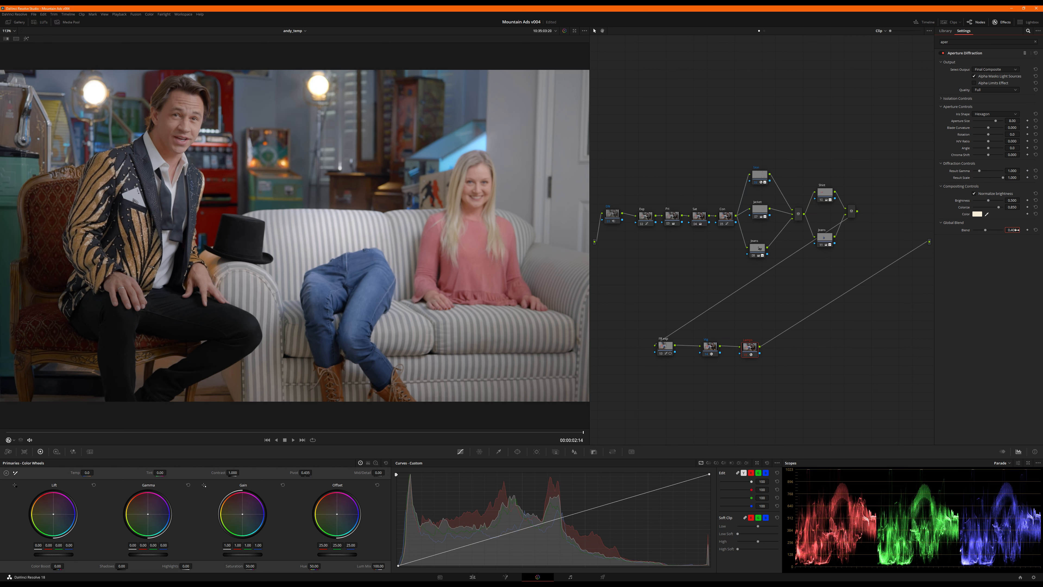
pyautogui.moveTo(1016, 230); pyautogui.dragTo(1023, 230)
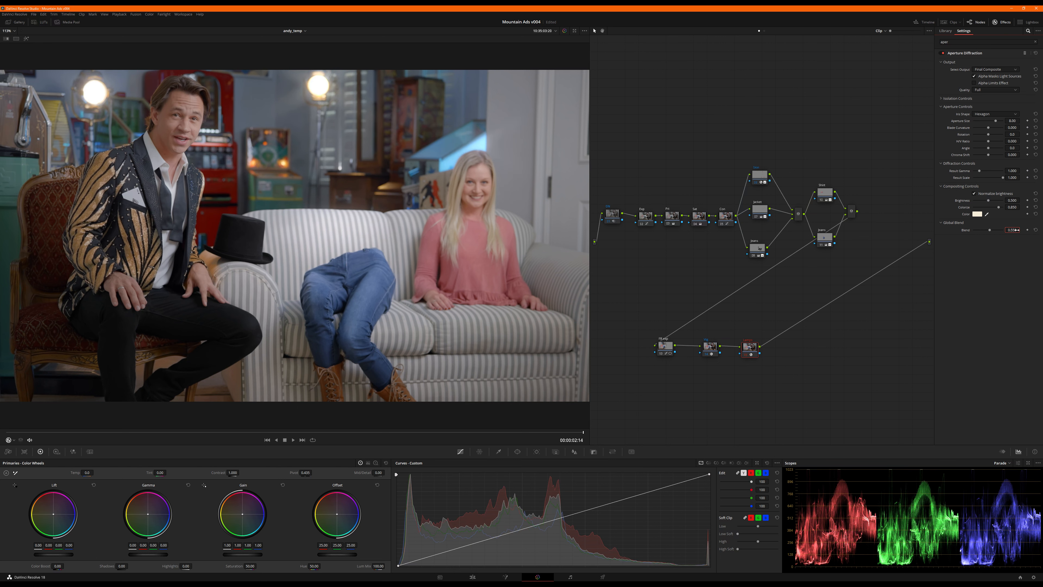
pyautogui.moveTo(1016, 230); pyautogui.dragTo(1018, 230)
# - Limit the Lamps node with a small, soft circular window centred on the lamp behind the sofa, and increase the diffraction's blade curvature
pyautogui.click(517, 452)
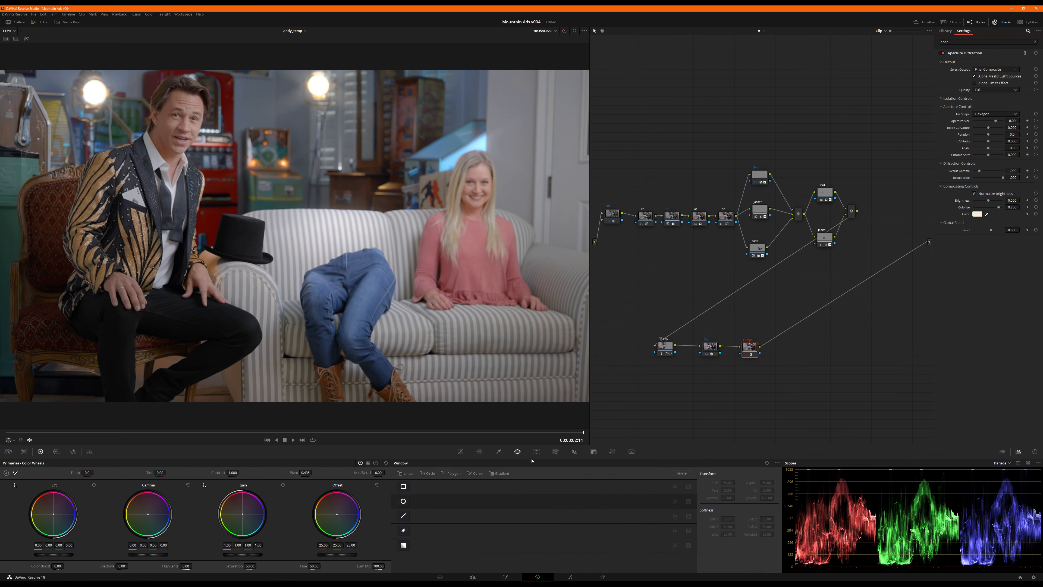
pyautogui.click(403, 501)
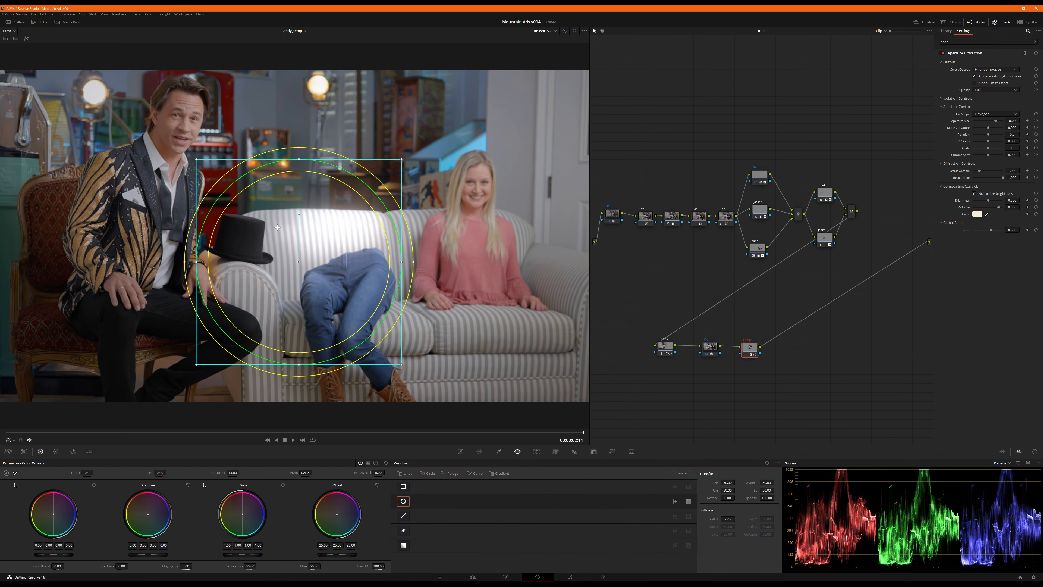
pyautogui.moveTo(197, 364); pyautogui.dragTo(257, 304)
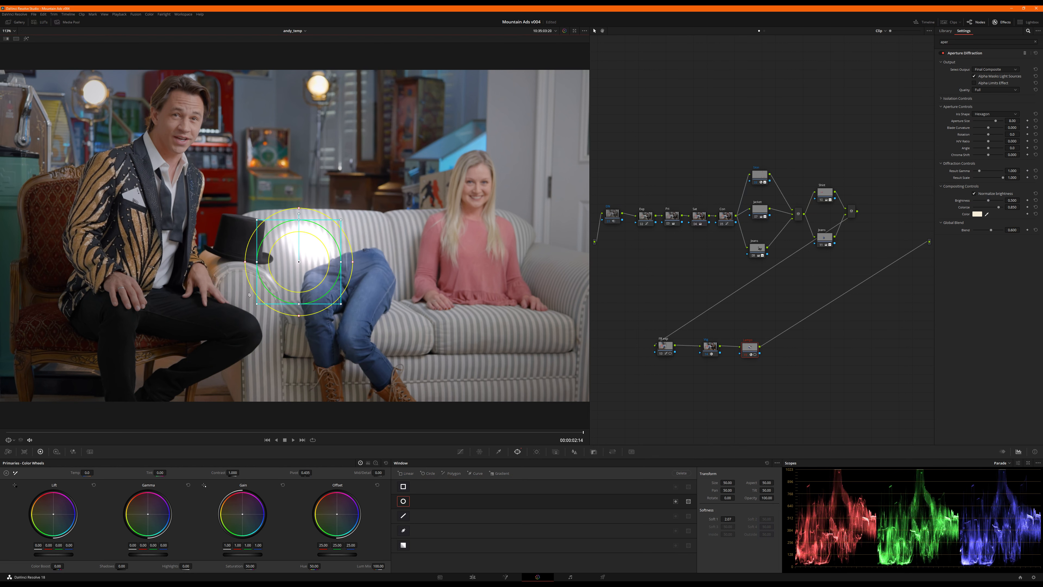
pyautogui.moveTo(353, 262); pyautogui.dragTo(375, 263)
pyautogui.moveTo(297, 282); pyautogui.dragTo(376, 144)
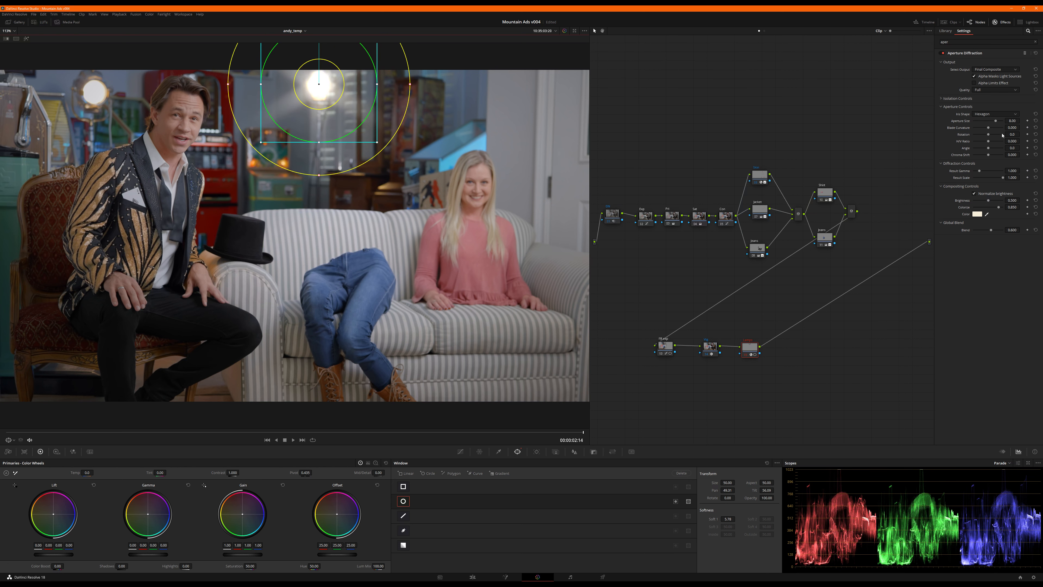
pyautogui.moveTo(998, 128); pyautogui.dragTo(1003, 128)
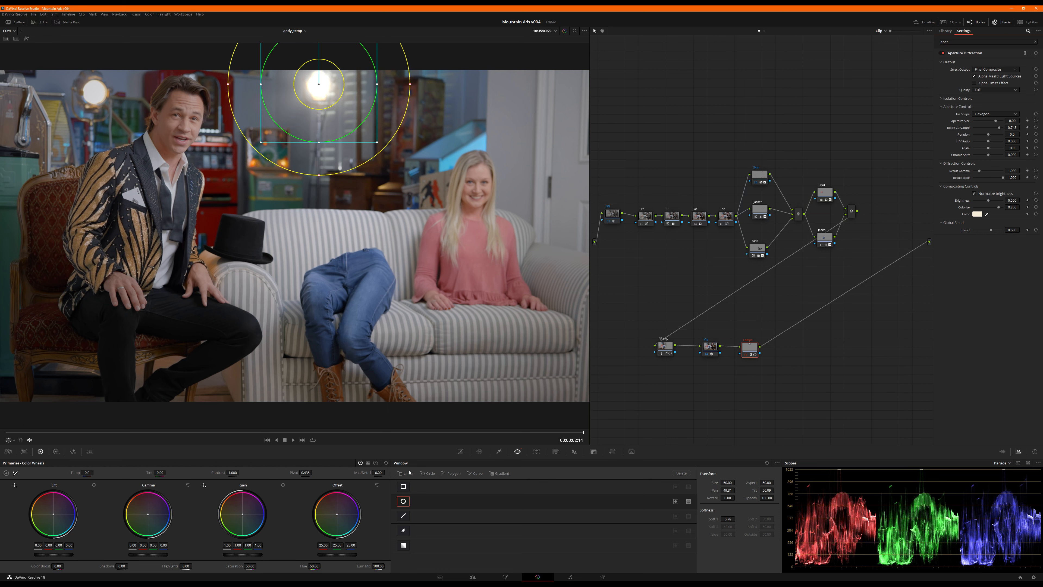
# - Add a second small, soft circular window over the lamp beside the man, and refine the diffraction's blade curvature and its blend to 0.5
pyautogui.click(428, 473)
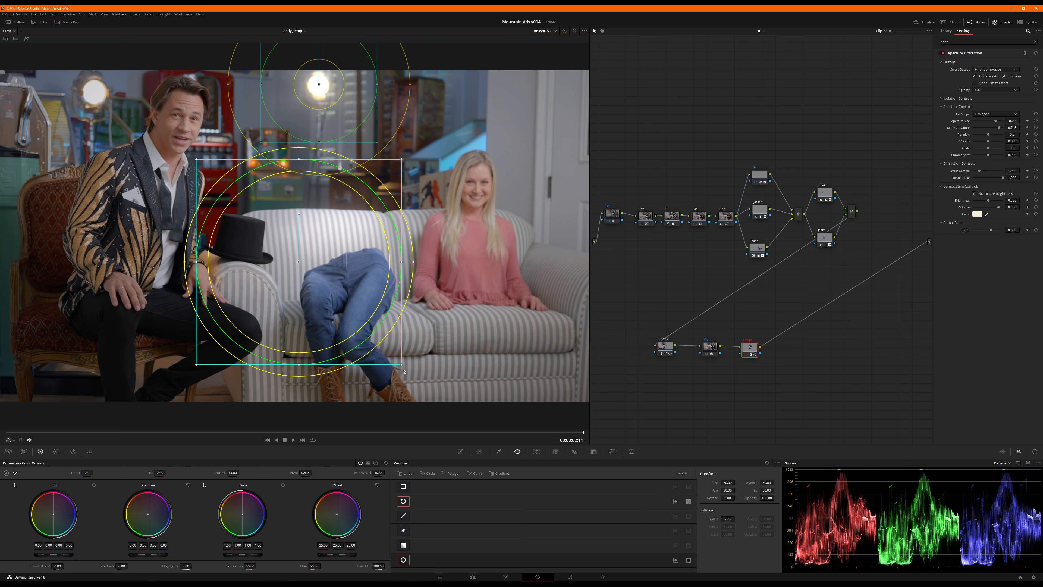
pyautogui.moveTo(403, 366); pyautogui.dragTo(349, 312)
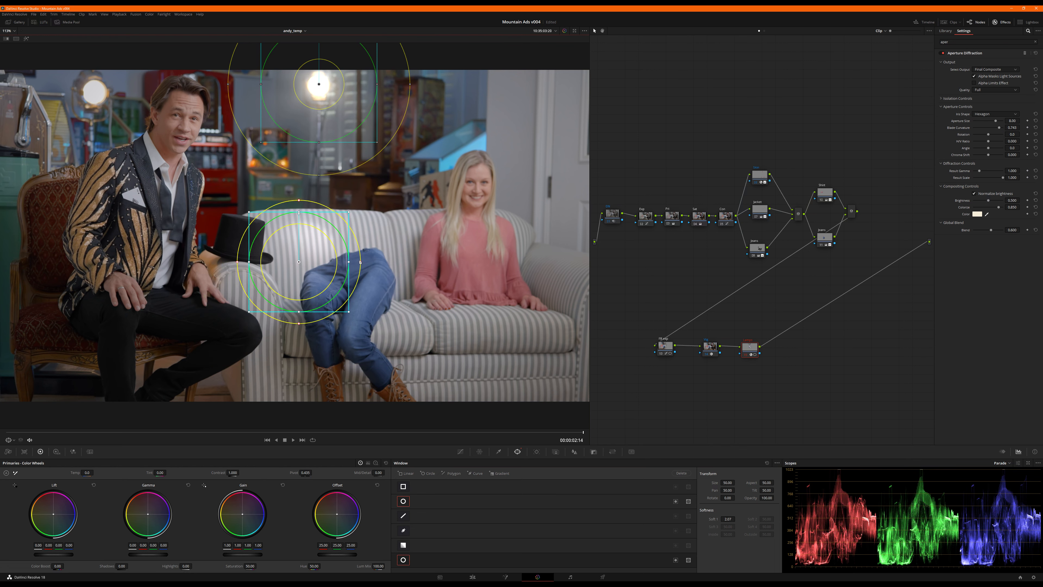
pyautogui.moveTo(360, 261); pyautogui.dragTo(379, 262)
pyautogui.moveTo(327, 281); pyautogui.dragTo(156, 155)
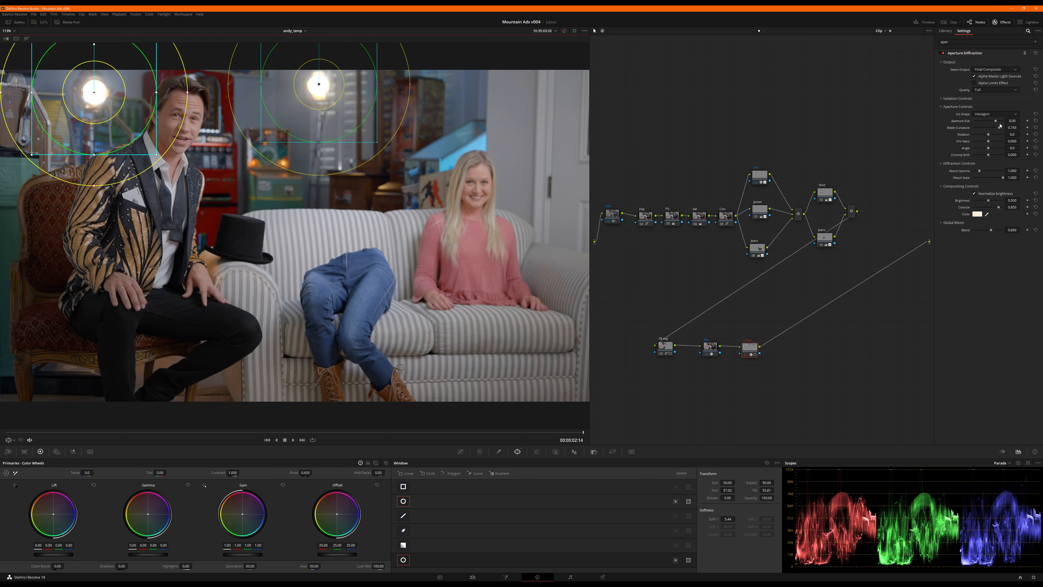
pyautogui.moveTo(1011, 127); pyautogui.dragTo(1015, 128)
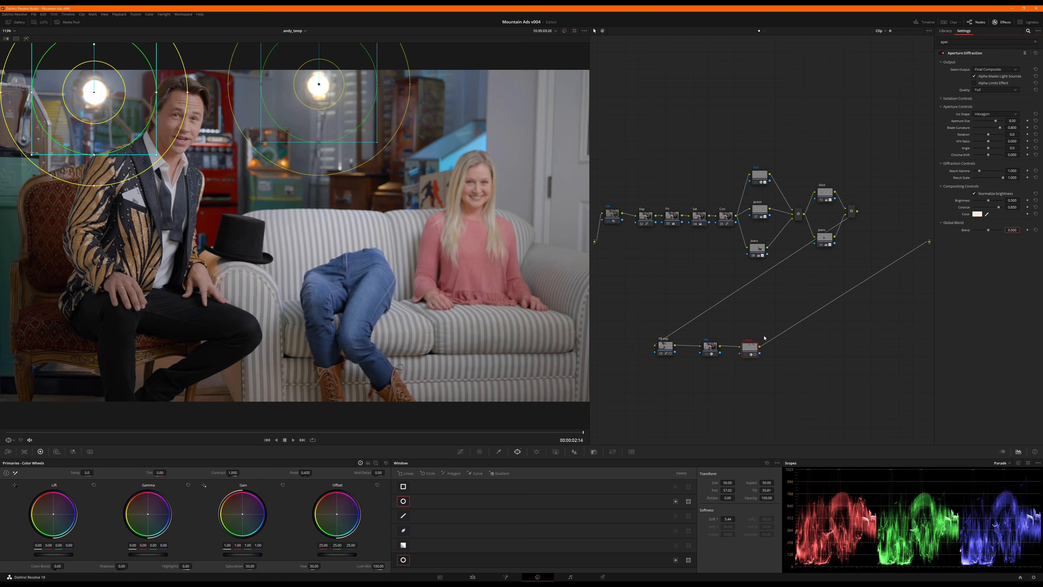
# - Add a serial node after the Lamps node, save the project, and select the new node
pyautogui.hotkey('alt', 's')
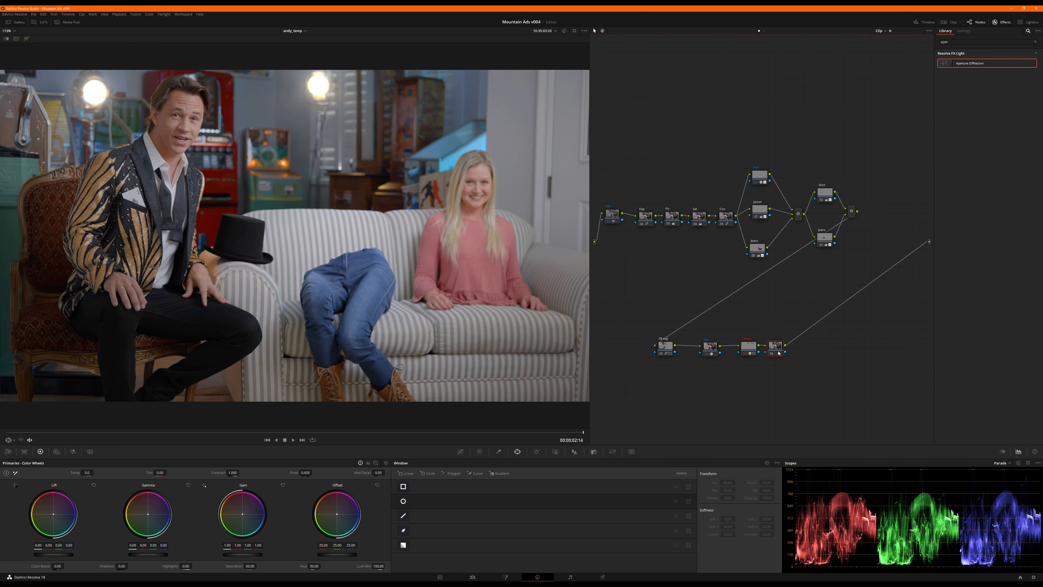
pyautogui.click(750, 354)
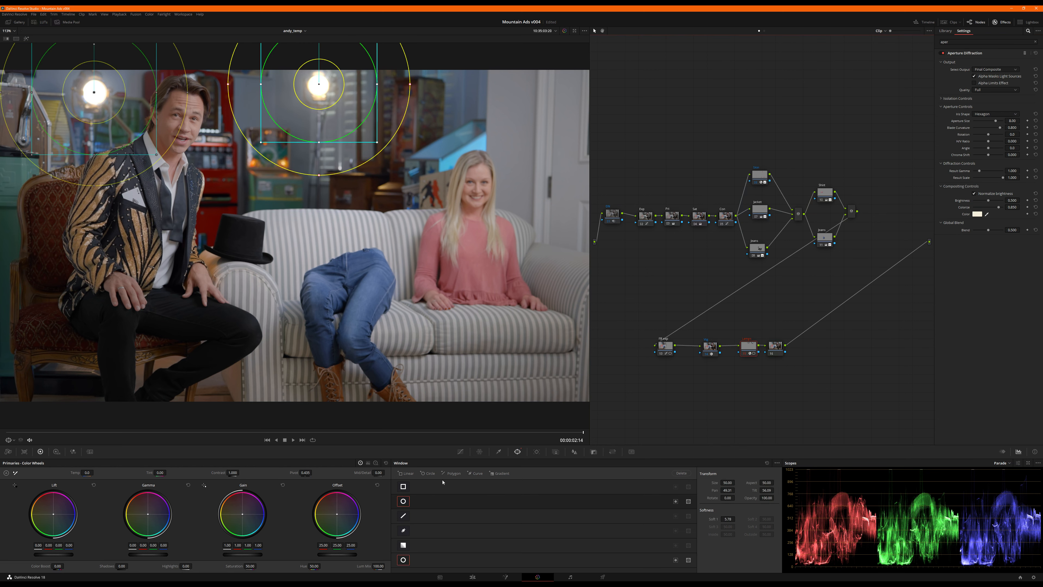
pyautogui.click(459, 452)
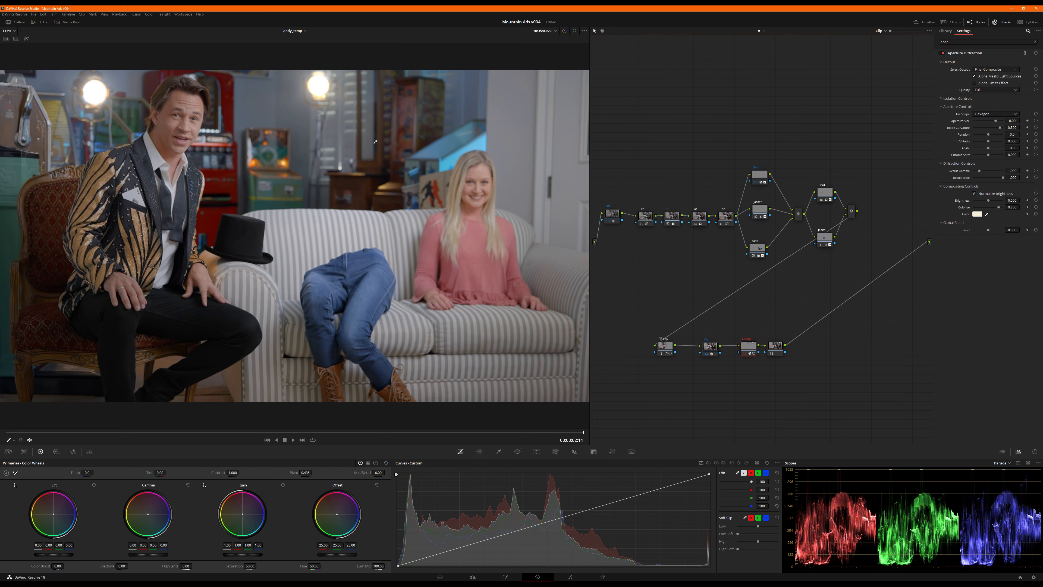
pyautogui.hotkey('ctrl', 's')
pyautogui.click(775, 349)
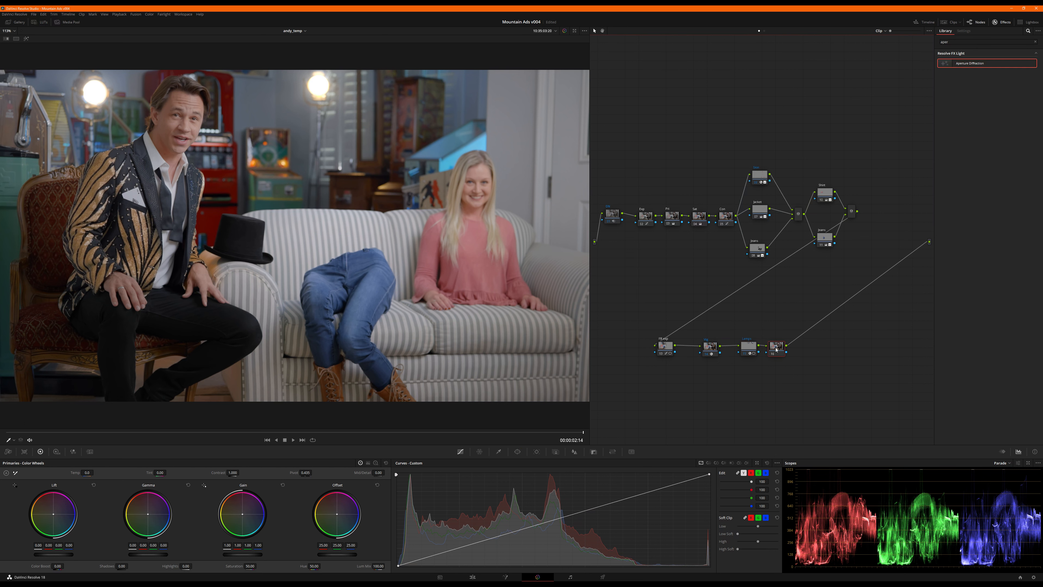
pyautogui.rightClick(776, 351)
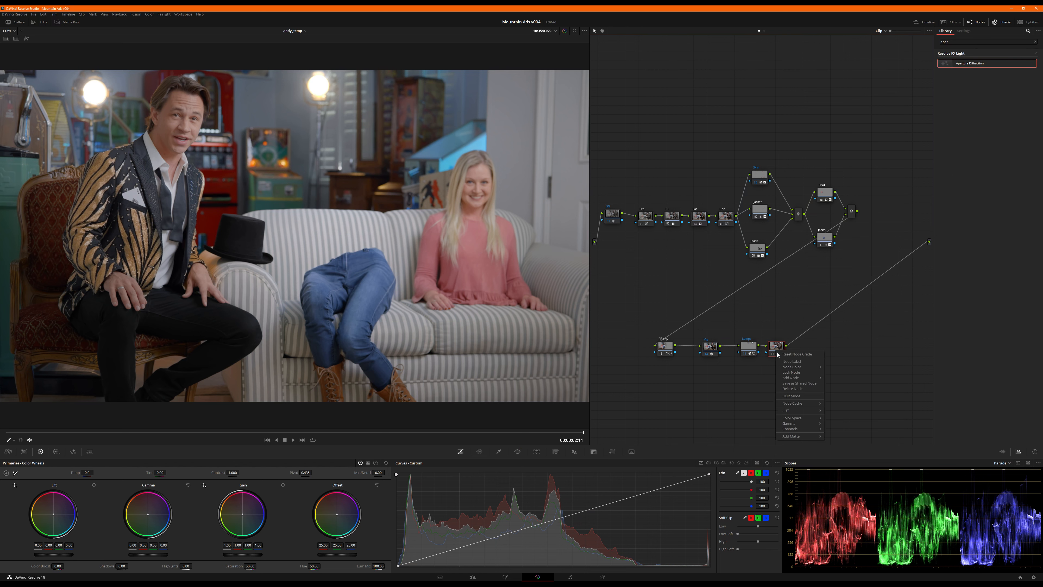
pyautogui.click(781, 359)
pyautogui.press('l')
pyautogui.press('l')
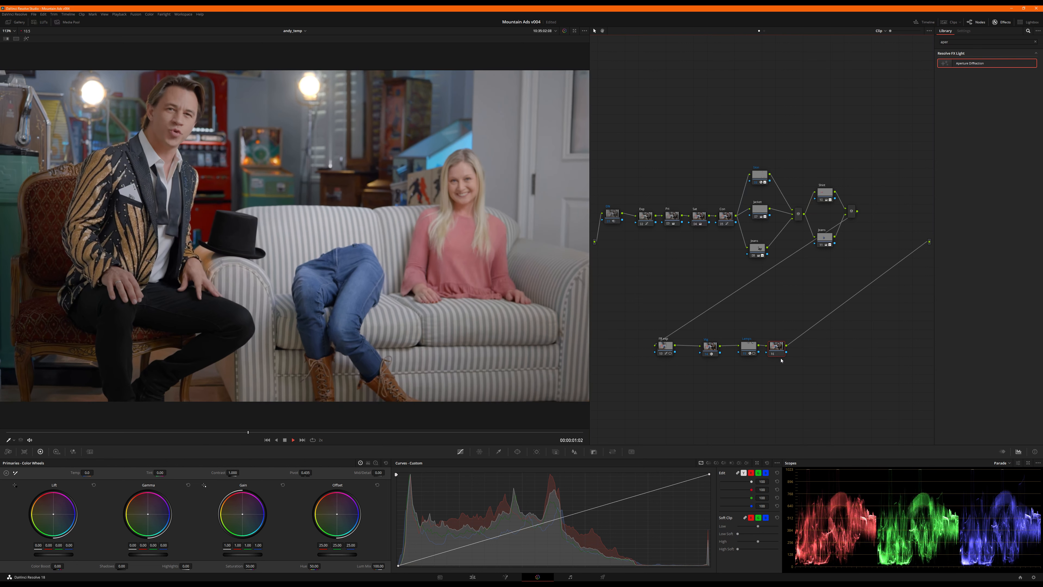
pyautogui.press('k')
pyautogui.moveTo(569, 433); pyautogui.dragTo(601, 442)
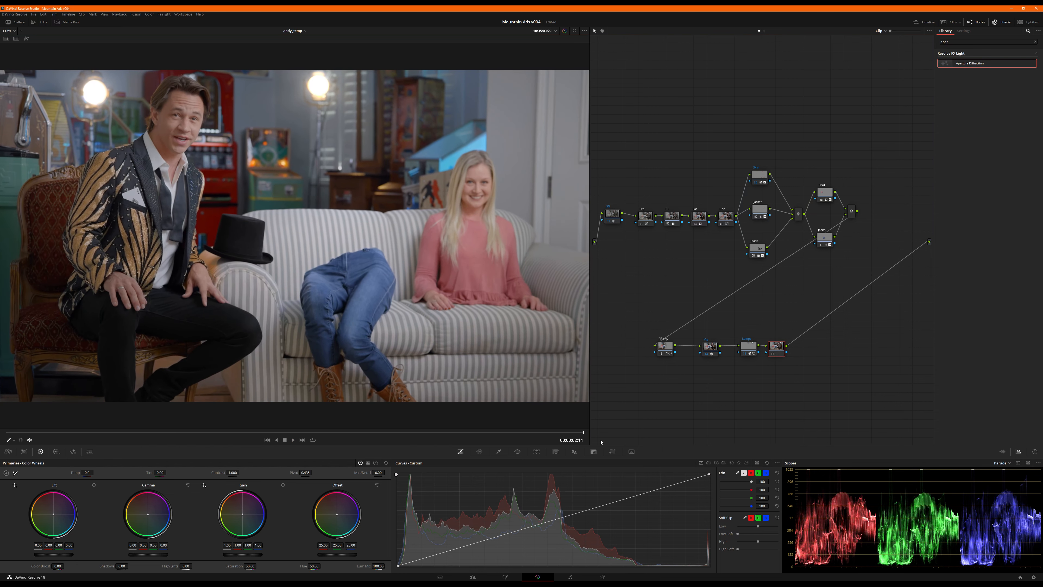
# - Label the new node LAB and set its color space to Lab (CIE)
pyautogui.rightClick(770, 348)
pyautogui.click(782, 360)
pyautogui.rightClick(776, 354)
pyautogui.moveTo(793, 419)
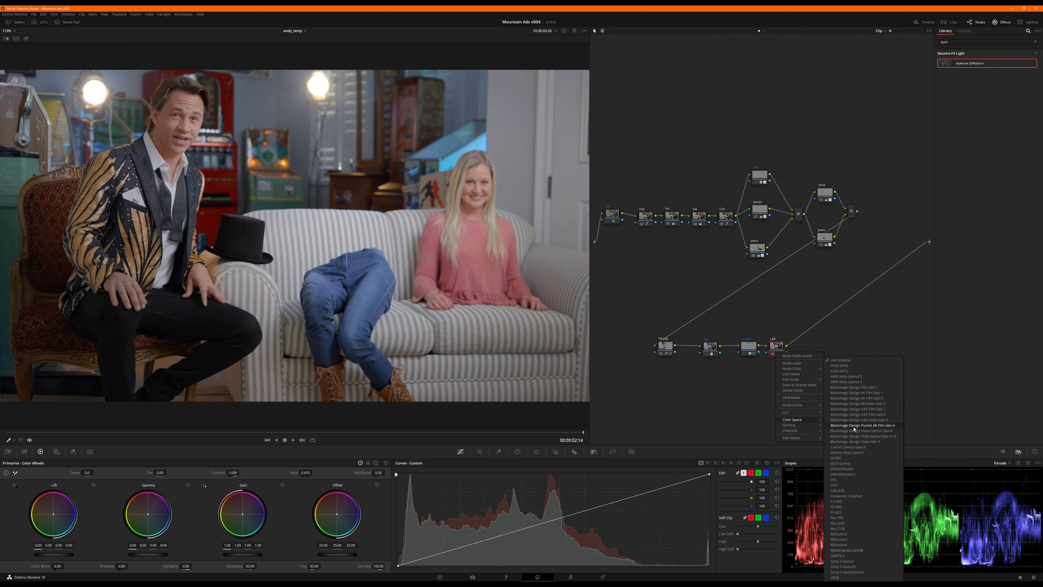
pyautogui.click(837, 491)
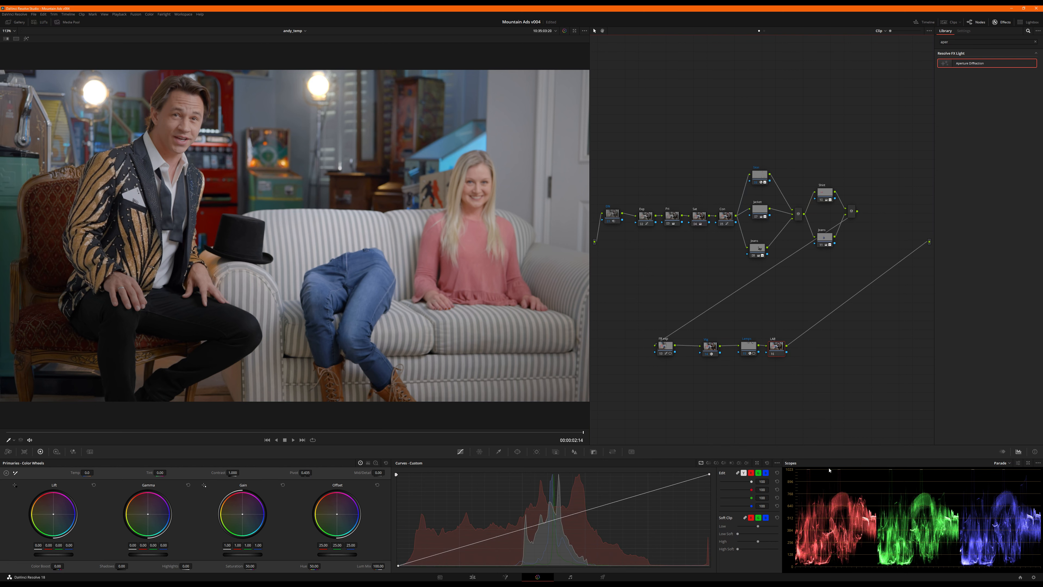
# - Set the LAB node's Shadows to -3 in the primaries
pyautogui.moveTo(783, 348); pyautogui.dragTo(786, 351)
pyautogui.moveTo(119, 567); pyautogui.dragTo(119, 568)
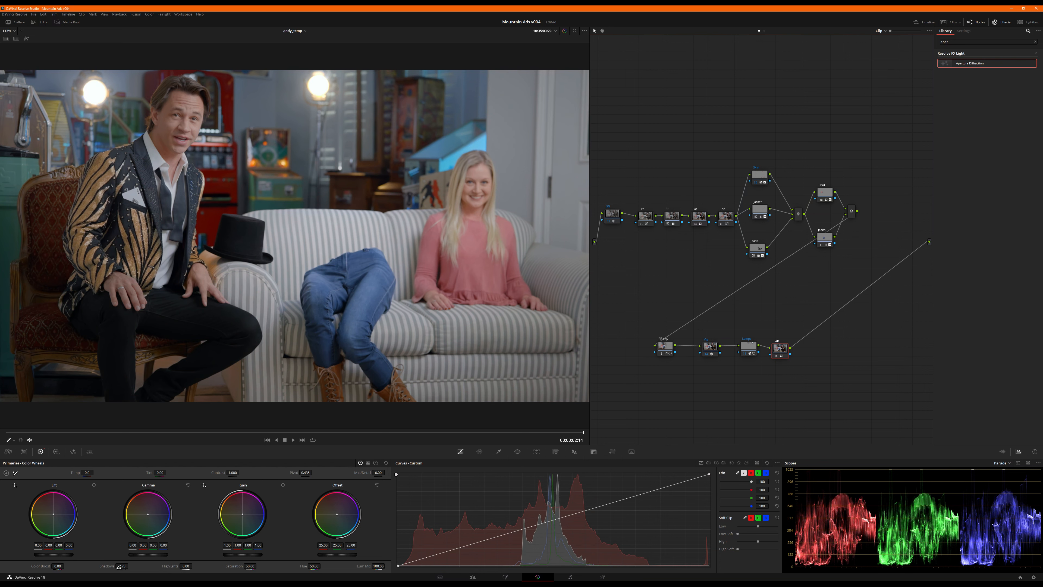
pyautogui.doubleClick(123, 564)
pyautogui.write('-3')
pyautogui.press('Return')
pyautogui.moveTo(783, 352); pyautogui.dragTo(781, 348)
# - Shift the Exp node's middle curve point slightly toward the shadows, and adjust the saturation of the skin node with Color Compression
pyautogui.click(646, 220)
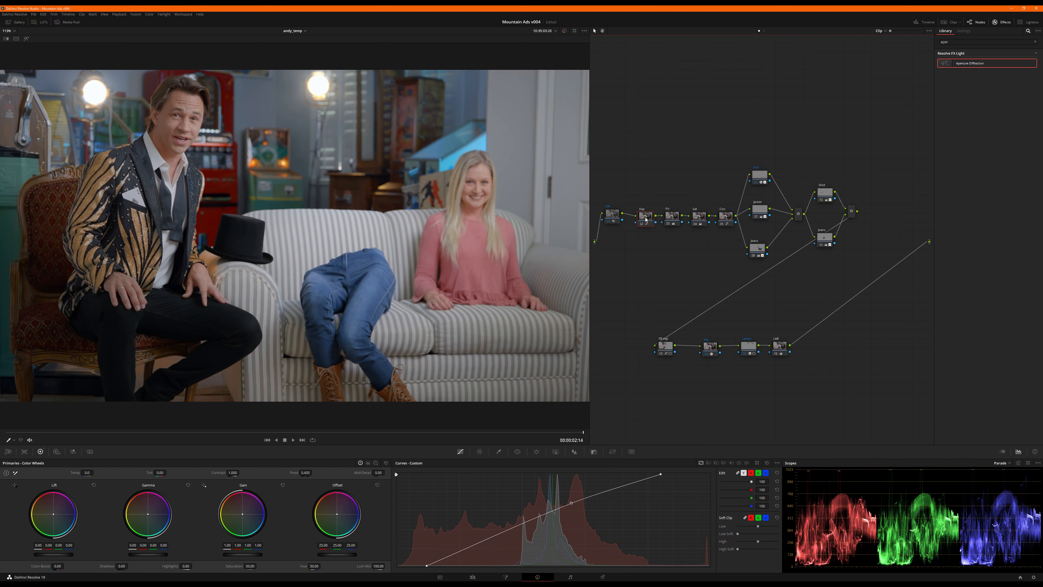
pyautogui.moveTo(571, 502); pyautogui.dragTo(569, 502)
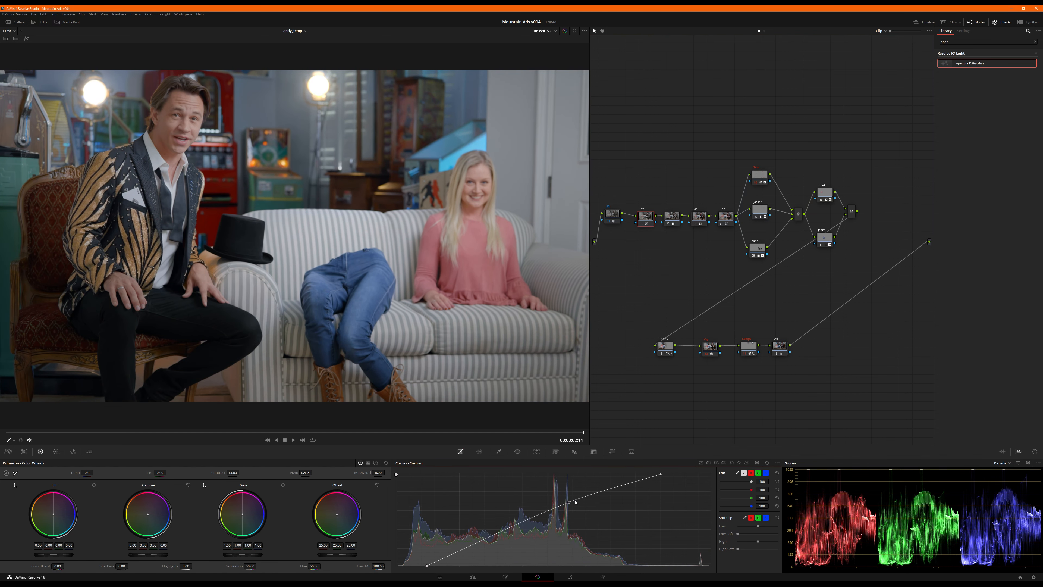
pyautogui.click(758, 180)
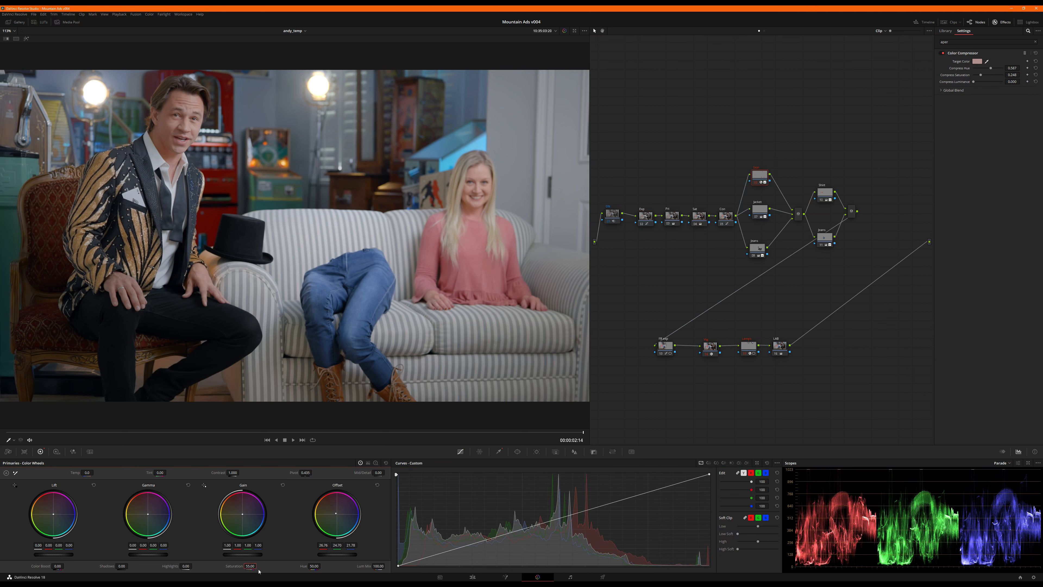
# - Add a serial node labelled Sharp after the LAB node, adjust its blur radius to sharpen the image, and save the project
pyautogui.click(781, 349)
pyautogui.hotkey('alt', 's')
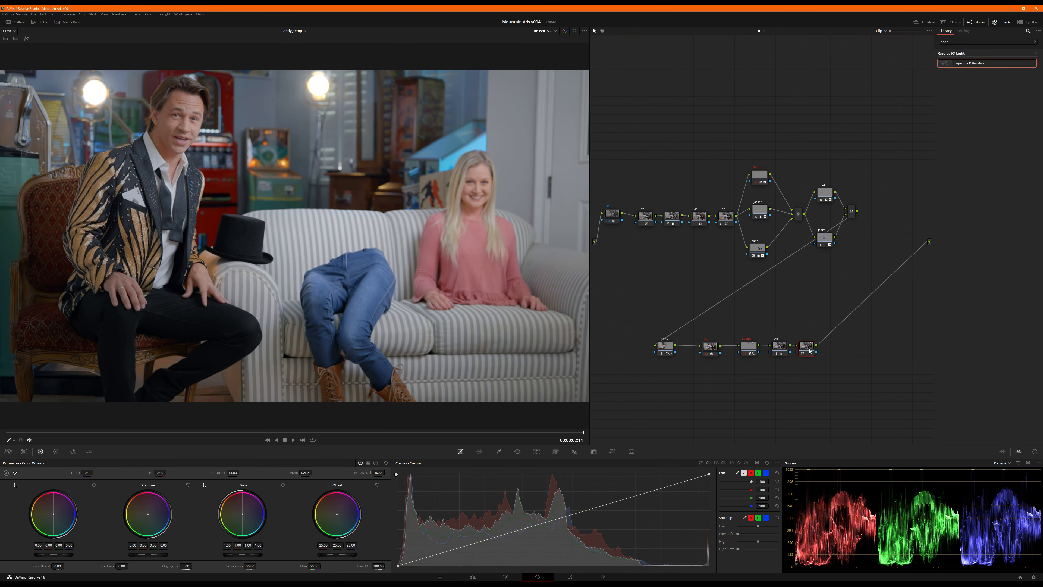
pyautogui.moveTo(805, 345); pyautogui.dragTo(872, 343)
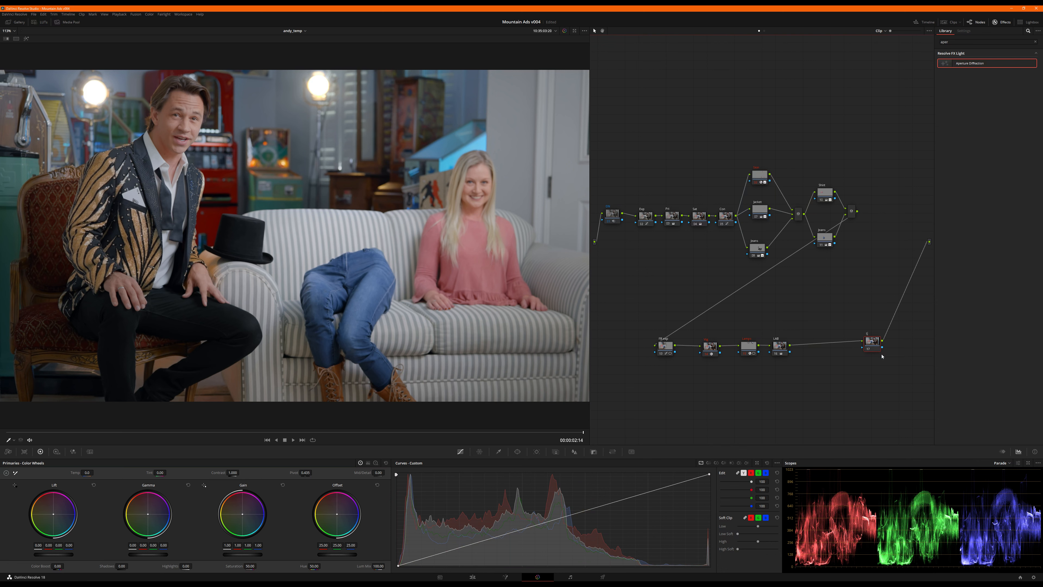
pyautogui.click(574, 451)
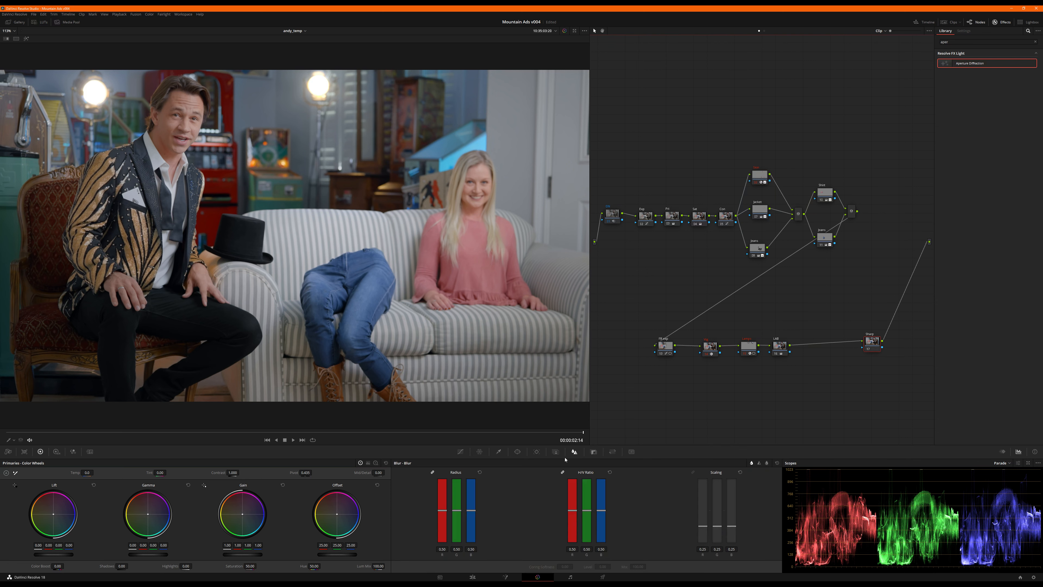
pyautogui.click(470, 549)
pyautogui.press('BackSpace')
pyautogui.hotkey('ctrl', 's')
# - Refine the custom curve of the last node before the parallel branches, lowering its highlight and shadow points slightly
pyautogui.click(723, 221)
pyautogui.click(460, 451)
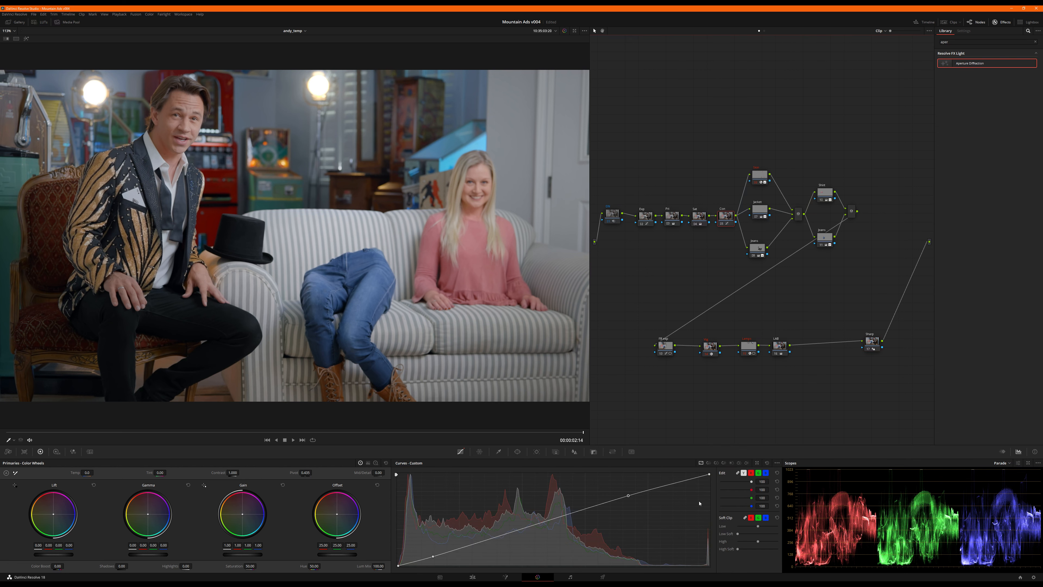
pyautogui.moveTo(628, 497); pyautogui.dragTo(621, 502)
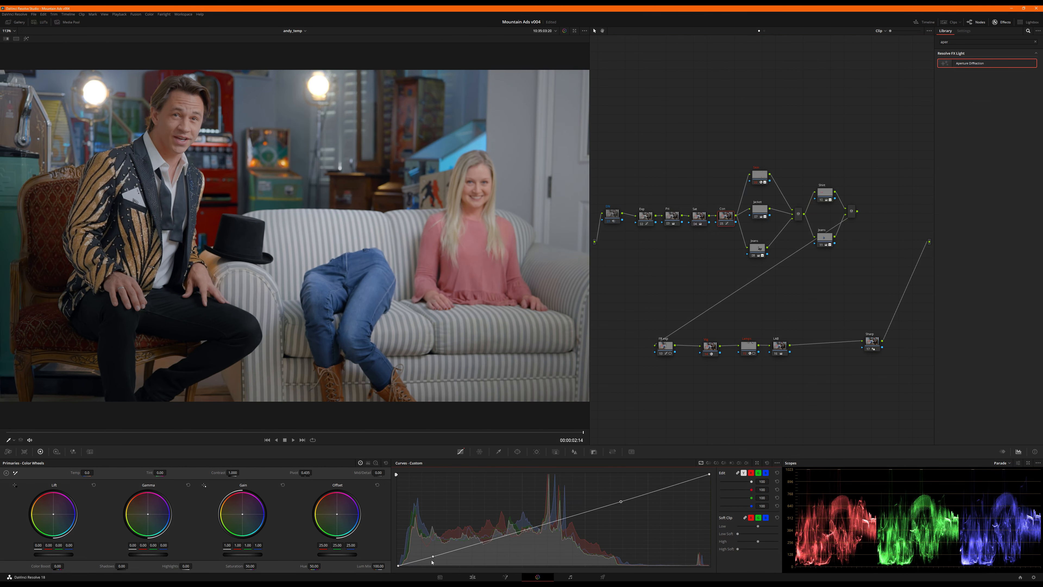
pyautogui.moveTo(434, 558); pyautogui.dragTo(437, 557)
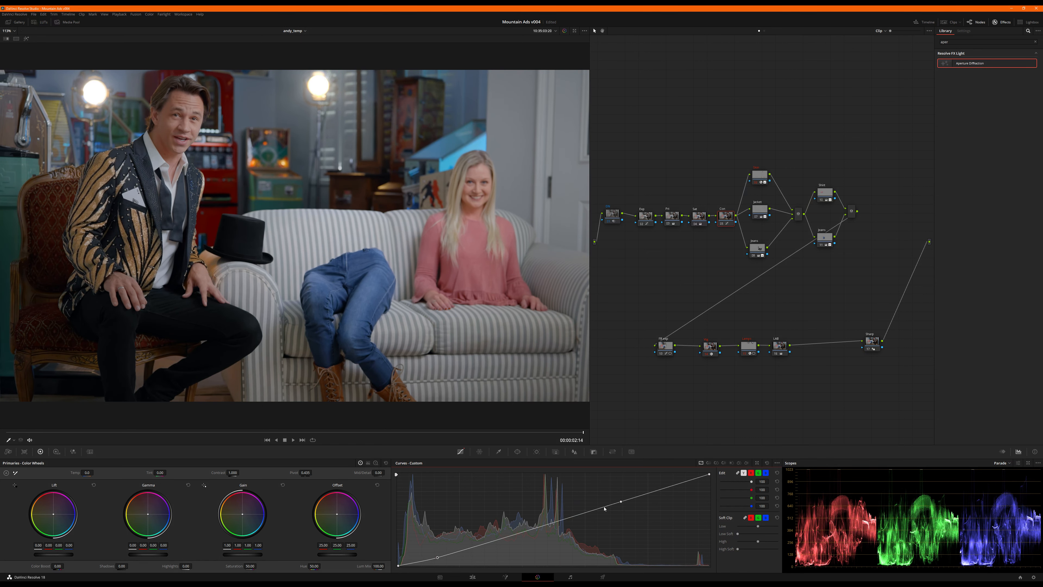
pyautogui.moveTo(621, 502); pyautogui.dragTo(619, 498)
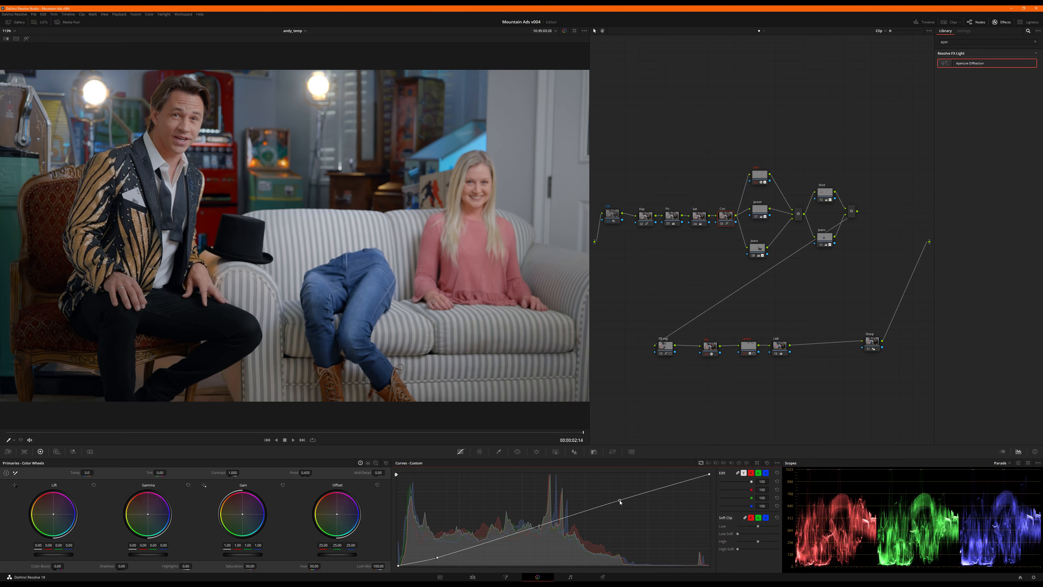
# - Lower the midtone curve point of the windowed node before the vignette slightly, toggling the node off and on to compare
pyautogui.click(669, 349)
pyautogui.moveTo(580, 513); pyautogui.dragTo(581, 513)
pyautogui.hotkey('ctrl', 'd')
pyautogui.hotkey('ctrl', 'd')
pyautogui.moveTo(581, 513); pyautogui.dragTo(580, 511)
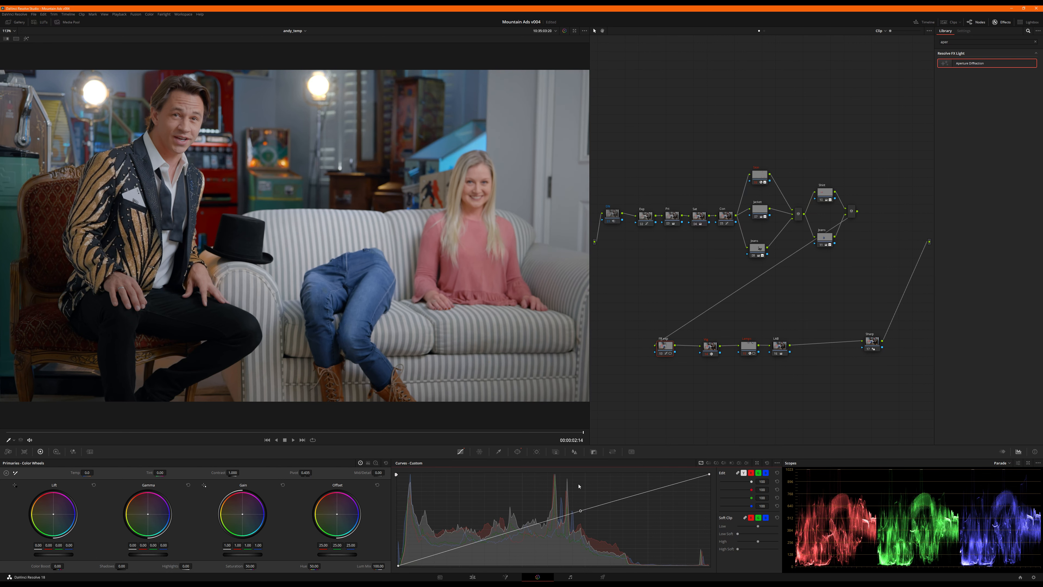
pyautogui.moveTo(580, 513); pyautogui.dragTo(583, 510)
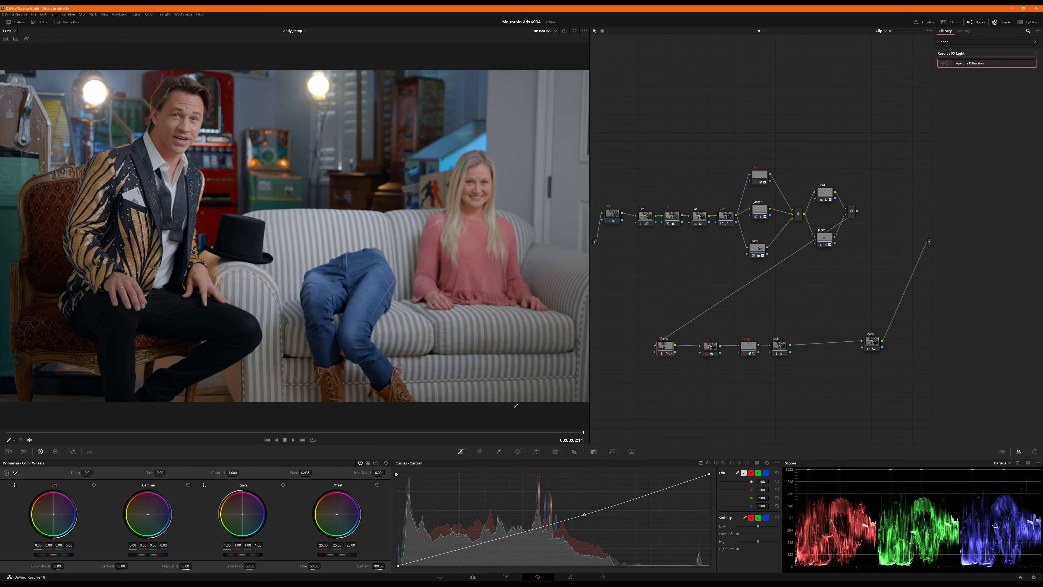
pyautogui.moveTo(584, 517); pyautogui.dragTo(584, 516)
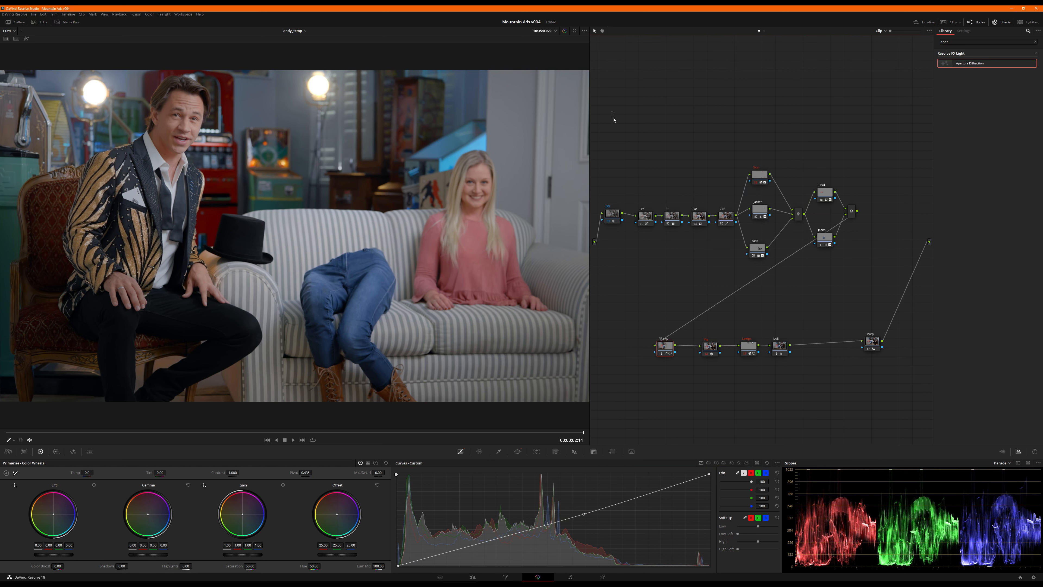
# - Clean up the node graph layout, hide the effects library, and clean up the layout once more in the wider space
pyautogui.rightClick(635, 134)
pyautogui.click(657, 192)
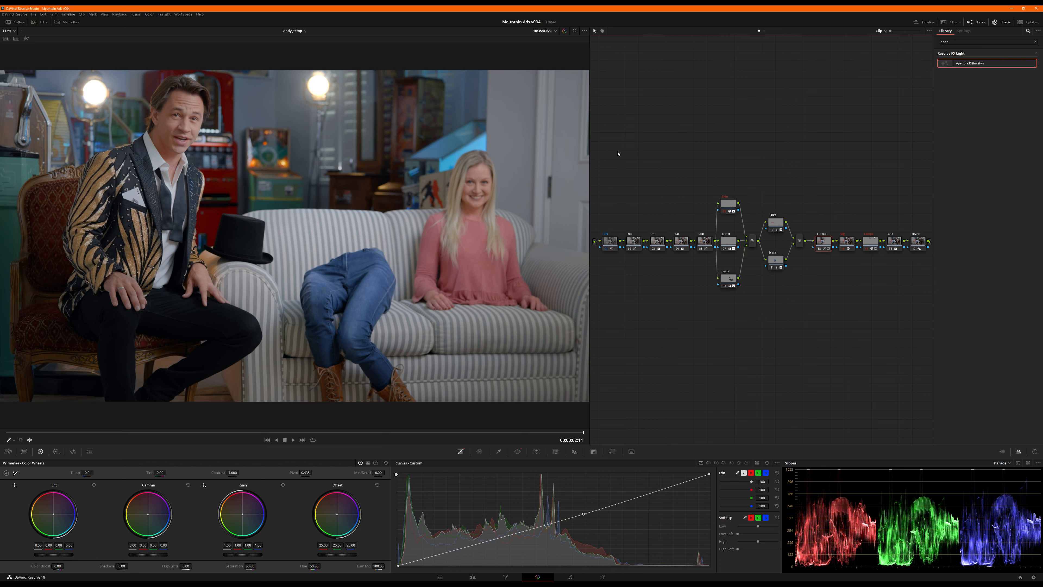
pyautogui.moveTo(618, 153); pyautogui.dragTo(921, 323)
pyautogui.click(1002, 22)
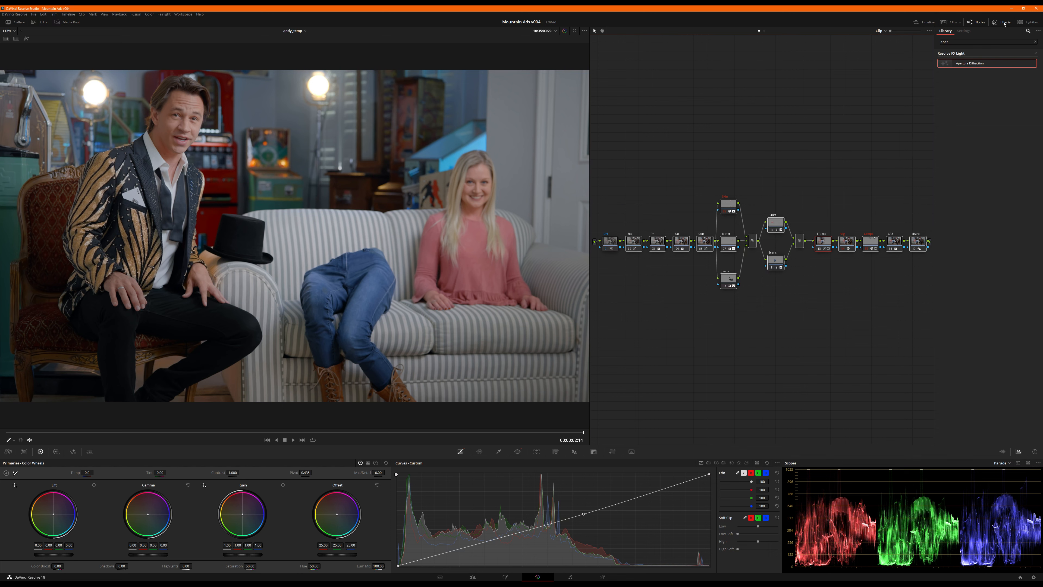
pyautogui.rightClick(855, 83)
pyautogui.click(870, 141)
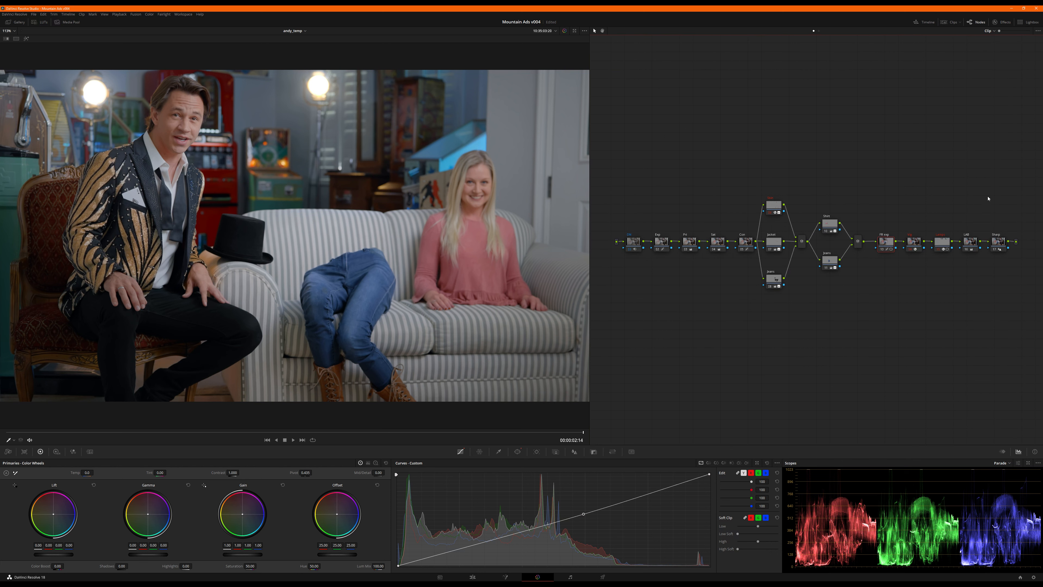
# - Disable all the grading nodes at once and switch the Exp node back on to review its contribution
pyautogui.hotkey('alt', 'd')
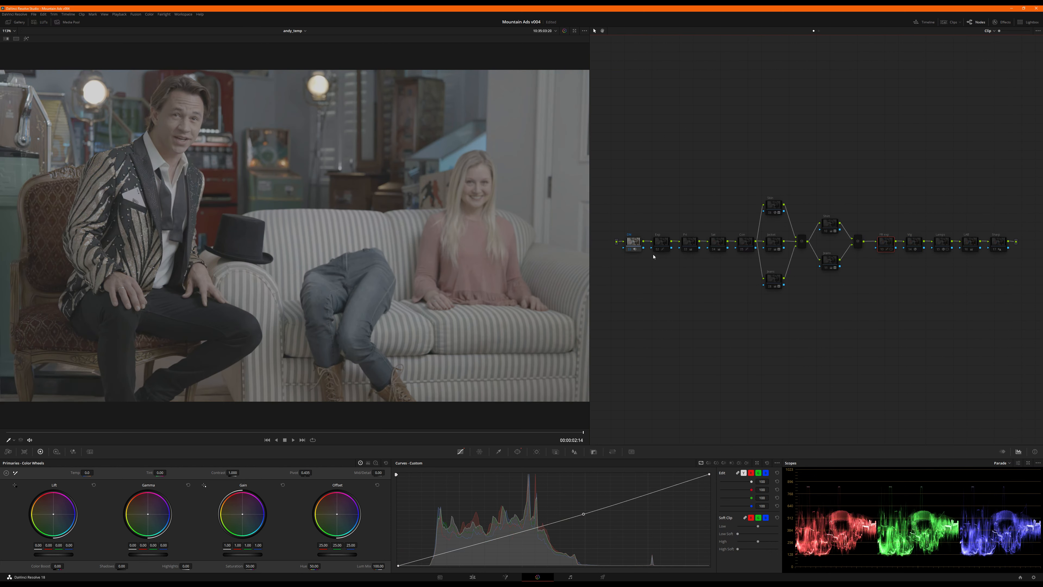
pyautogui.click(659, 246)
pyautogui.hotkey('ctrl', 'd')
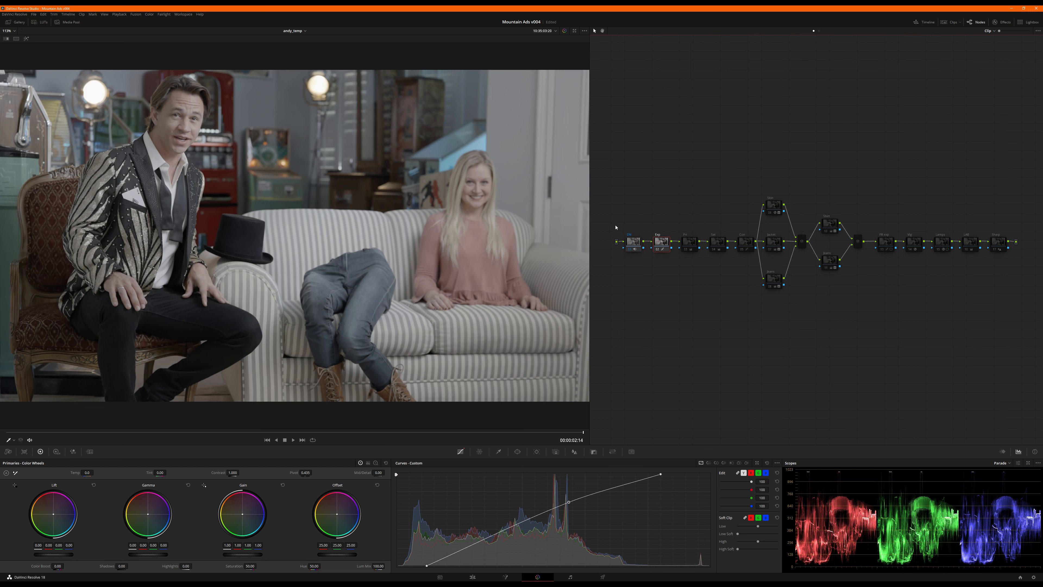
# - Re-enable the color balance and saturation nodes after Exp, toggling each off and on to compare the image
pyautogui.click(693, 242)
pyautogui.hotkey('ctrl', 'd')
pyautogui.hotkey('ctrl', 'd')
pyautogui.hotkey('ctrl', 'd')
pyautogui.hotkey('ctrl', 'd')
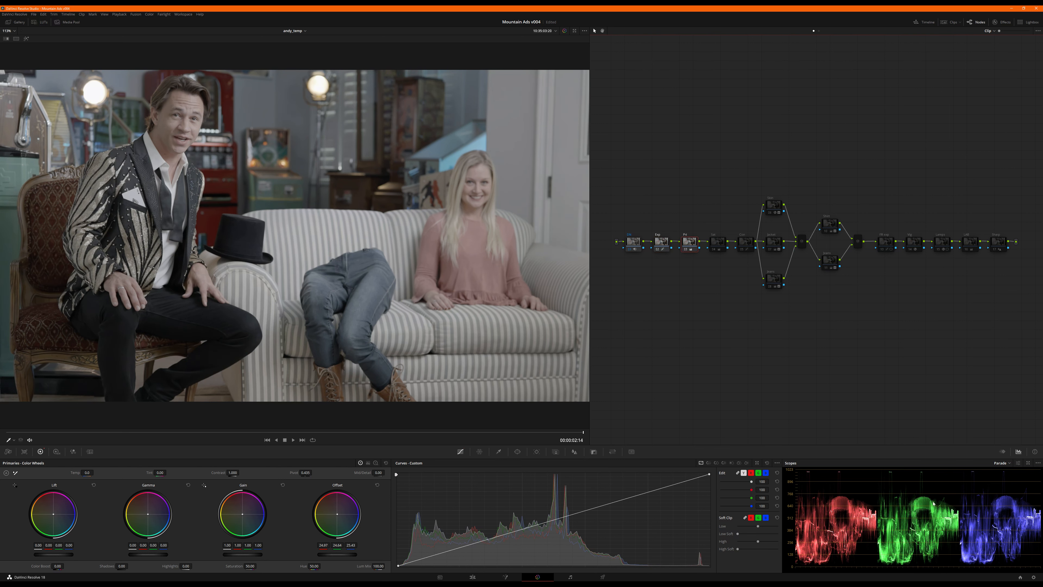
pyautogui.hotkey('ctrl', 'd')
pyautogui.hotkey('ctrl', 'd')
pyautogui.hotkey('ctrl', 'd')
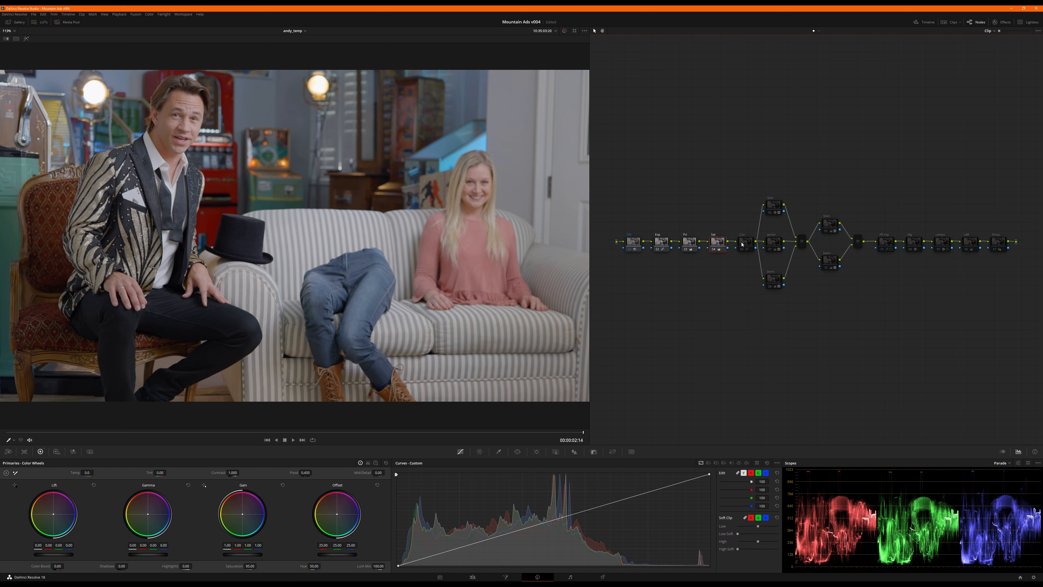
# - Re-enable the contrast curve node before the parallel branches and toggle it off and on to compare
pyautogui.click(742, 244)
pyautogui.hotkey('ctrl', 'd')
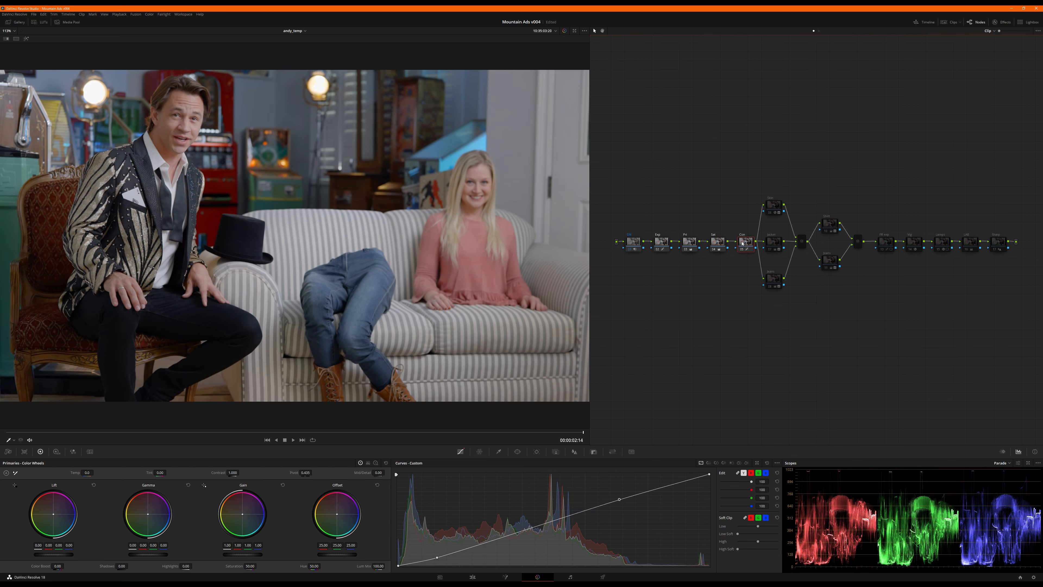
pyautogui.hotkey('ctrl', 'd')
pyautogui.hotkey('ctrl', 'd')
pyautogui.hotkey('ctrl', 'd')
pyautogui.hotkey('ctrl', 'd')
# - Re-enable the uppermost node of the first parallel group and set its saturation to 52.5
pyautogui.click(772, 207)
pyautogui.hotkey('ctrl', 'd')
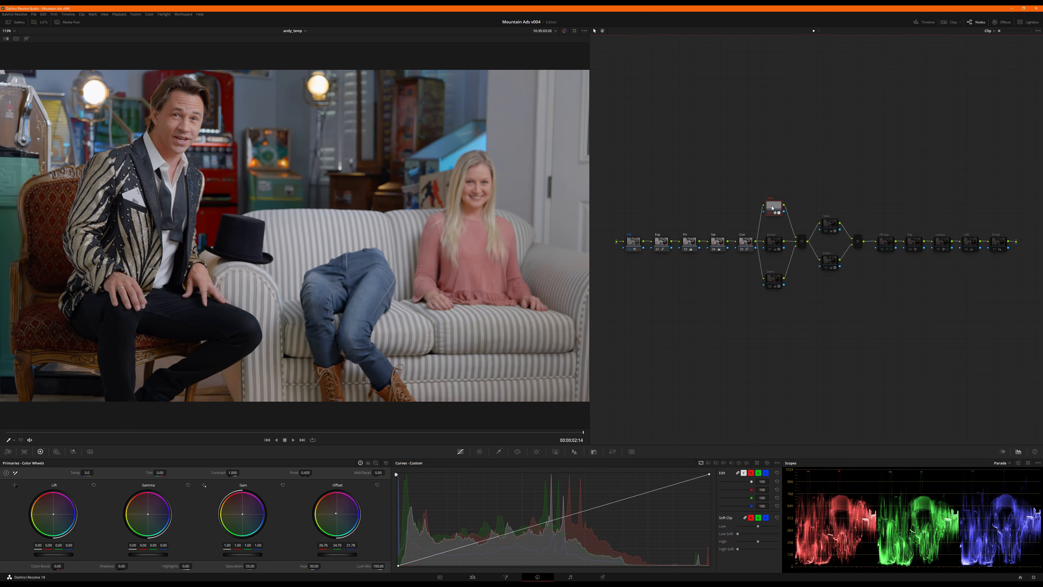
pyautogui.hotkey('ctrl', 'd')
pyautogui.hotkey('ctrl', 'd')
pyautogui.doubleClick(251, 566)
pyautogui.write('52.5')
pyautogui.press('Return')
# - Re-enable the jacket node and the lowest node of the first parallel group, comparing the image with and without them
pyautogui.click(772, 243)
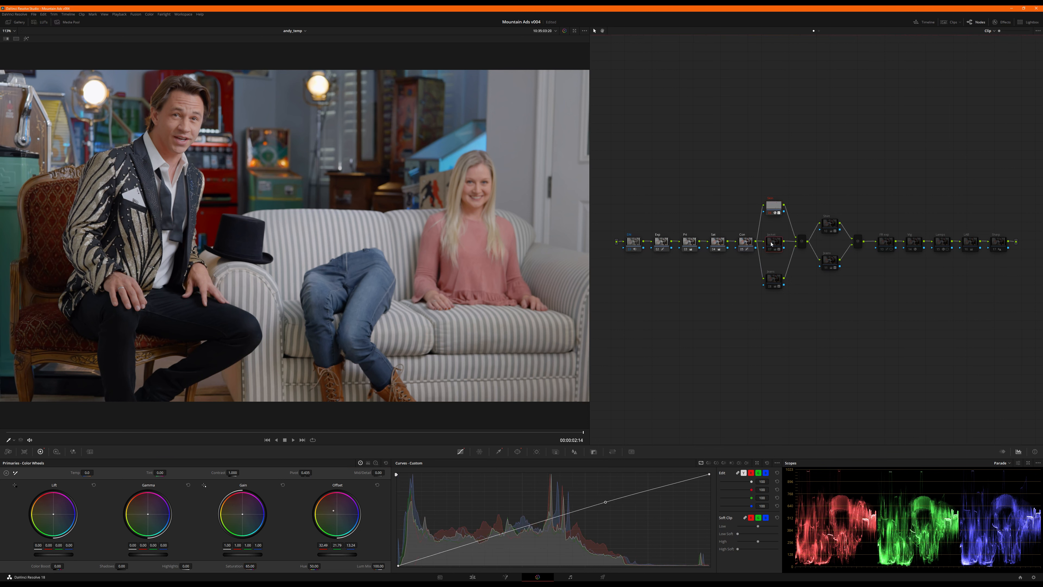
pyautogui.hotkey('ctrl', 'd')
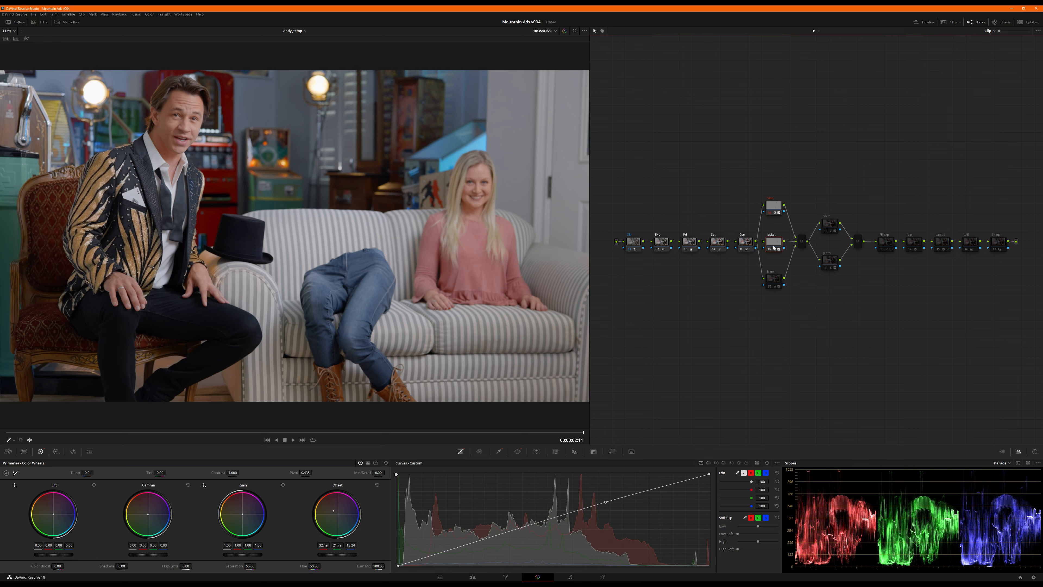
pyautogui.click(774, 280)
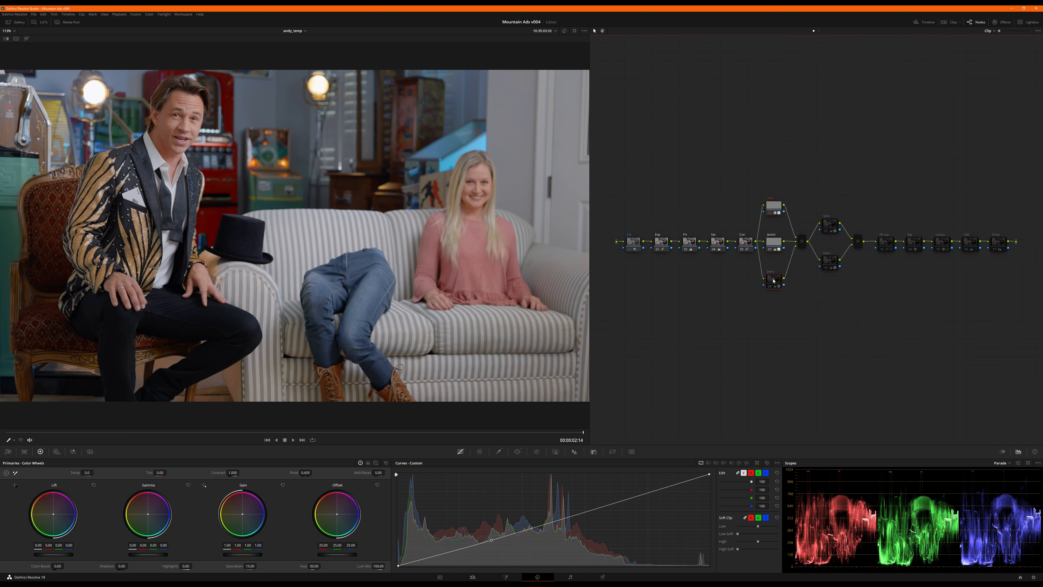
pyautogui.hotkey('ctrl', 'd')
pyautogui.hotkey('ctrl', 'd')
pyautogui.hotkey('ctrl', 'd')
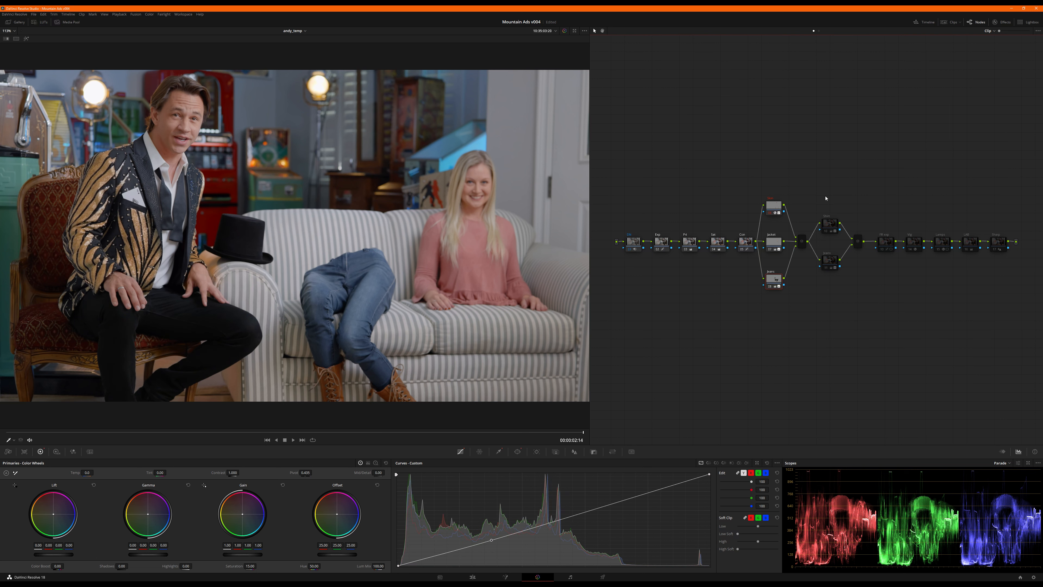
# - Re-enable the shirt and jeans nodes of the second parallel group, toggling them to compare the clothing colors
pyautogui.click(830, 225)
pyautogui.hotkey('ctrl', 'd')
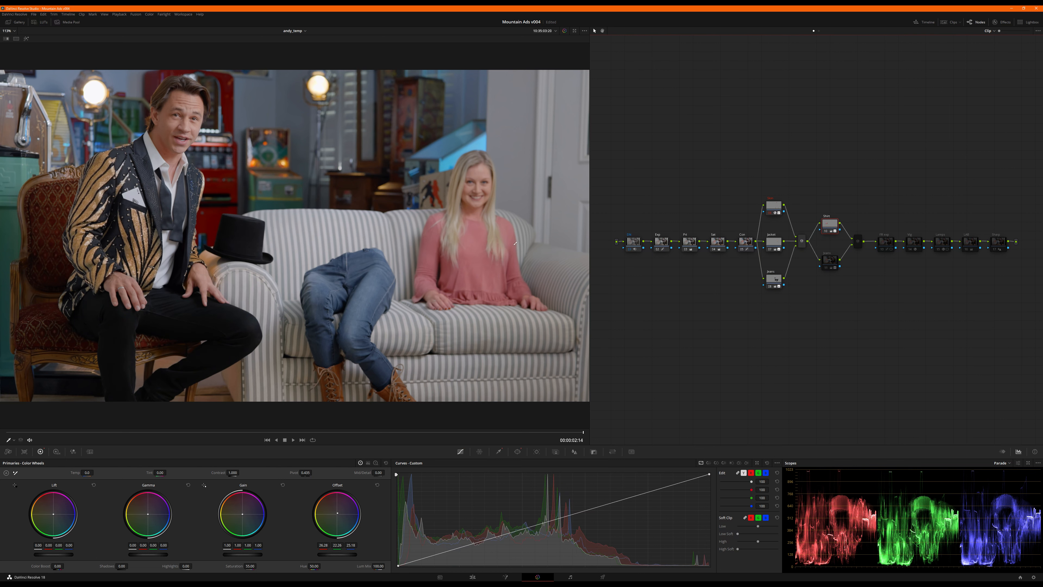
pyautogui.hotkey('ctrl', 'd')
pyautogui.hotkey('ctrl', 'd')
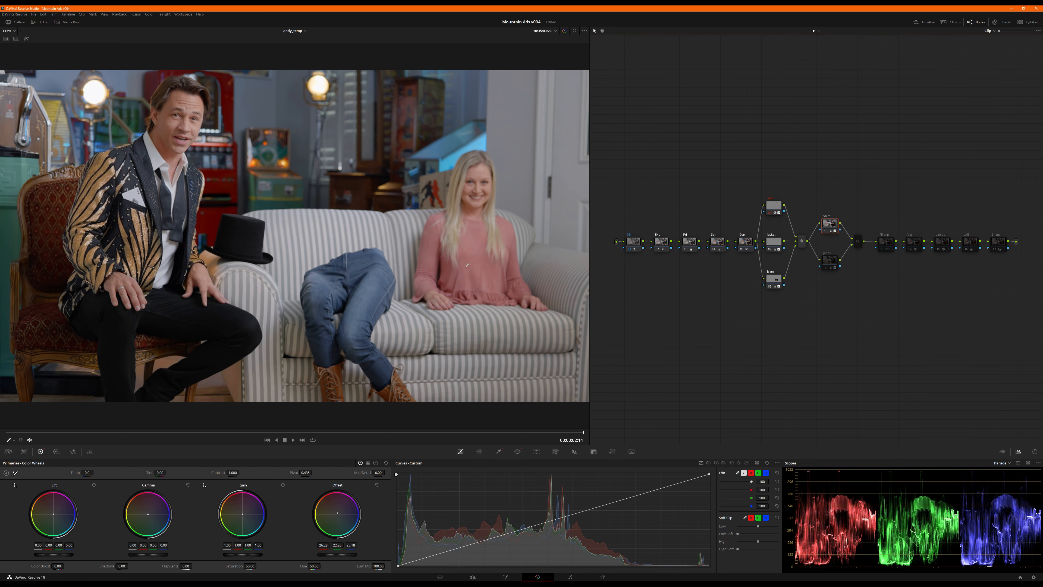
pyautogui.click(829, 259)
pyautogui.hotkey('ctrl', 'd')
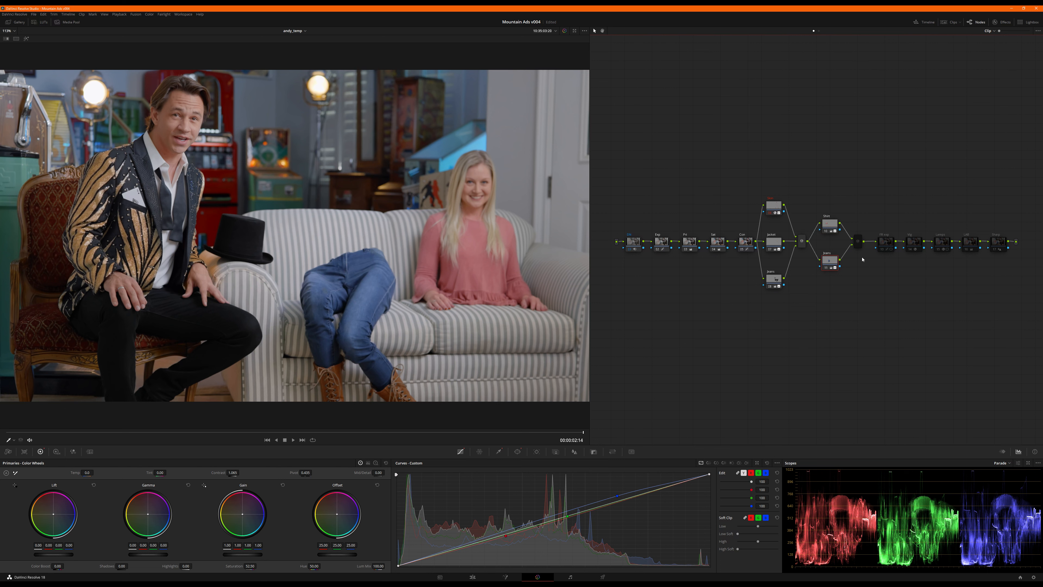
# - Re-enable the windowed node after the second parallel group and the vignette node, toggling the vignette to compare
pyautogui.click(886, 244)
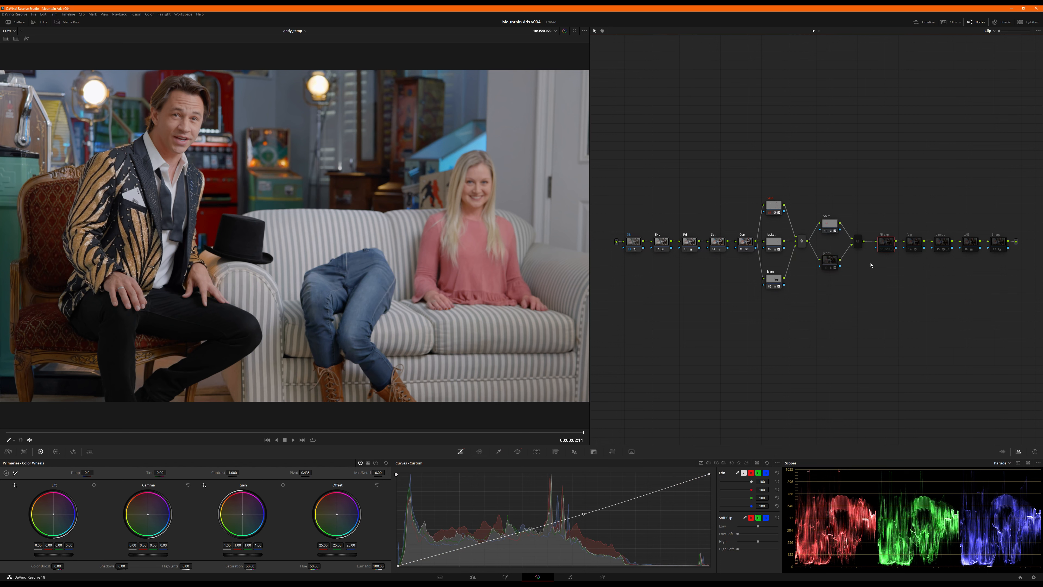
pyautogui.hotkey('ctrl', 'd')
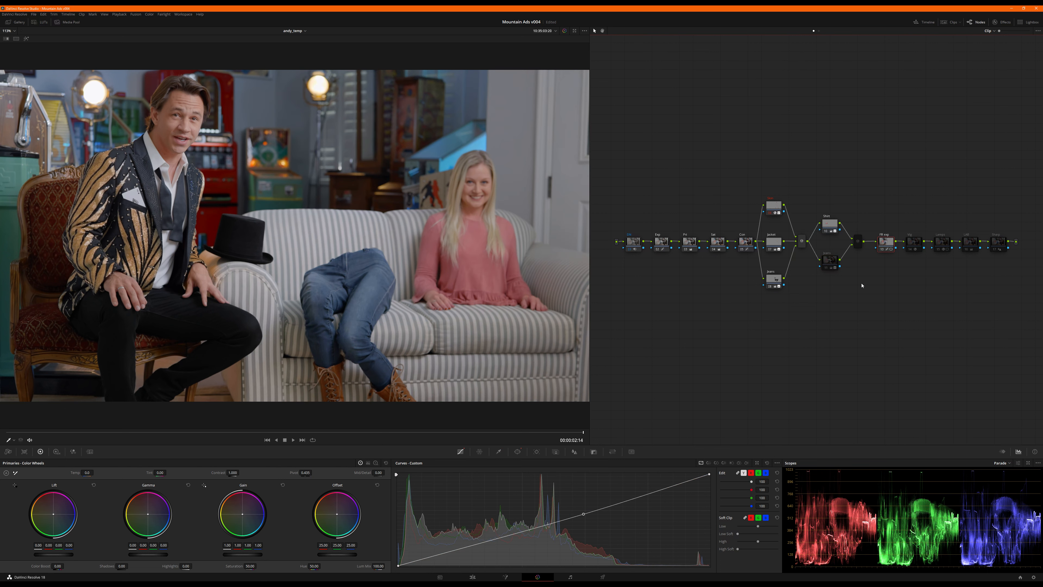
pyautogui.click(915, 246)
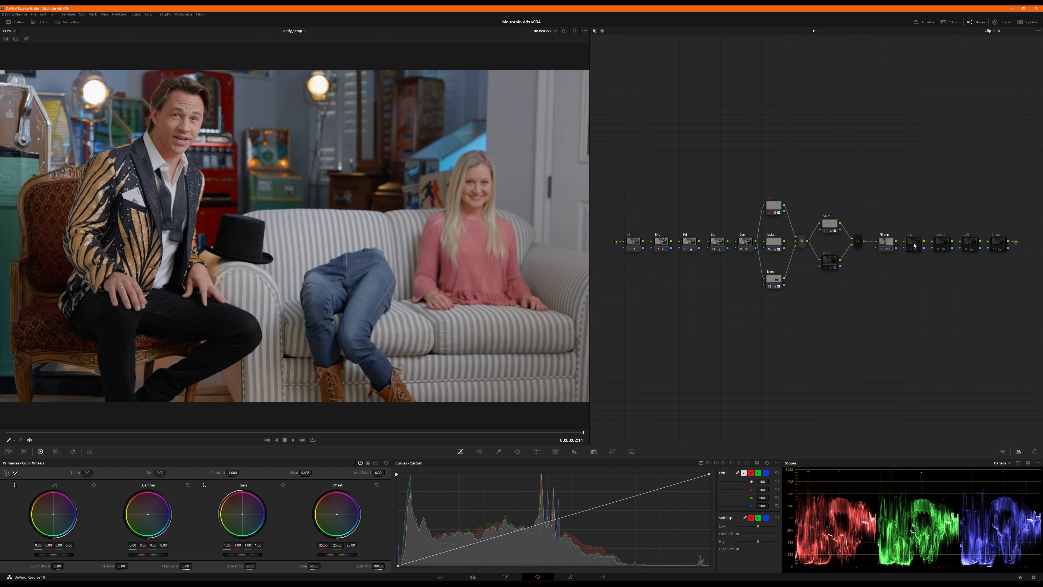
pyautogui.hotkey('ctrl', 'd')
pyautogui.hotkey('ctrl', 'd')
pyautogui.hotkey('ctrl', 'd')
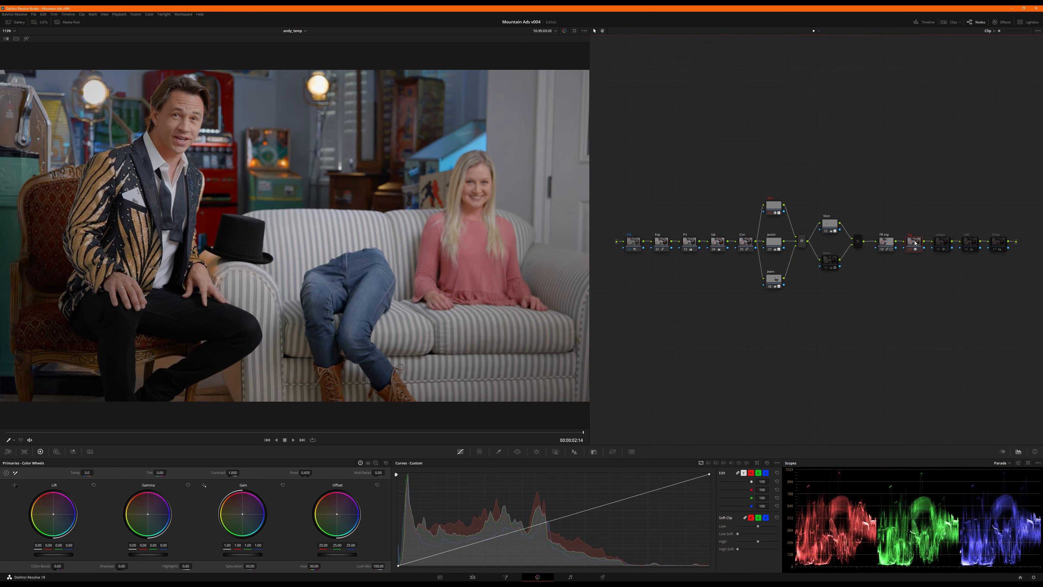
# - Shift the vignette's horizontal center to about 0.467 in its effect settings, and turn on the Open FX overlay in the viewer
pyautogui.click(1002, 23)
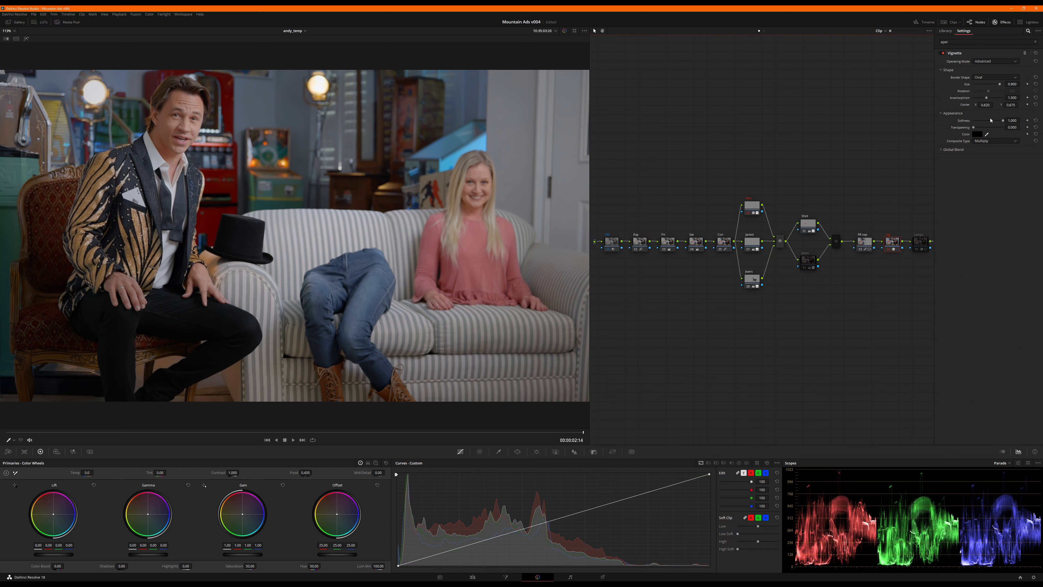
pyautogui.moveTo(994, 105); pyautogui.dragTo(987, 105)
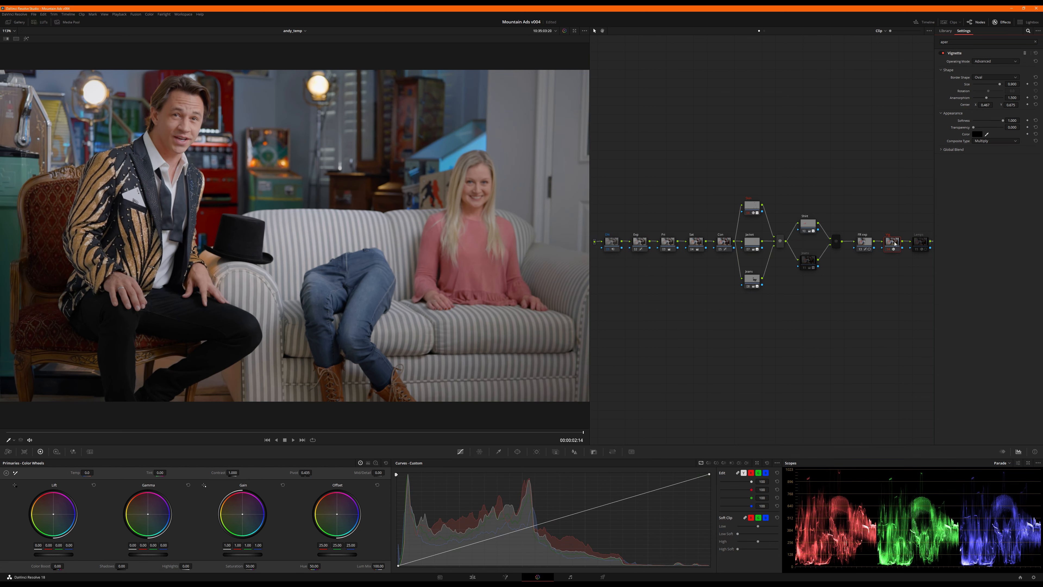
pyautogui.click(15, 440)
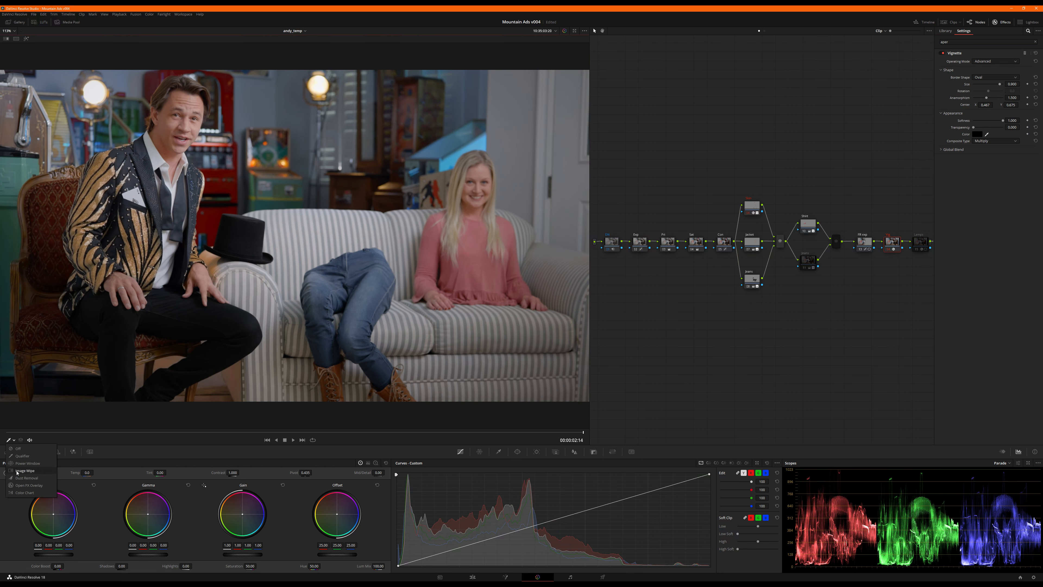
pyautogui.click(28, 487)
# - Try horizontal center values of 0.5 and 0 for the vignette, and undo both changes
pyautogui.click(986, 104)
pyautogui.write('0.5')
pyautogui.press('Return')
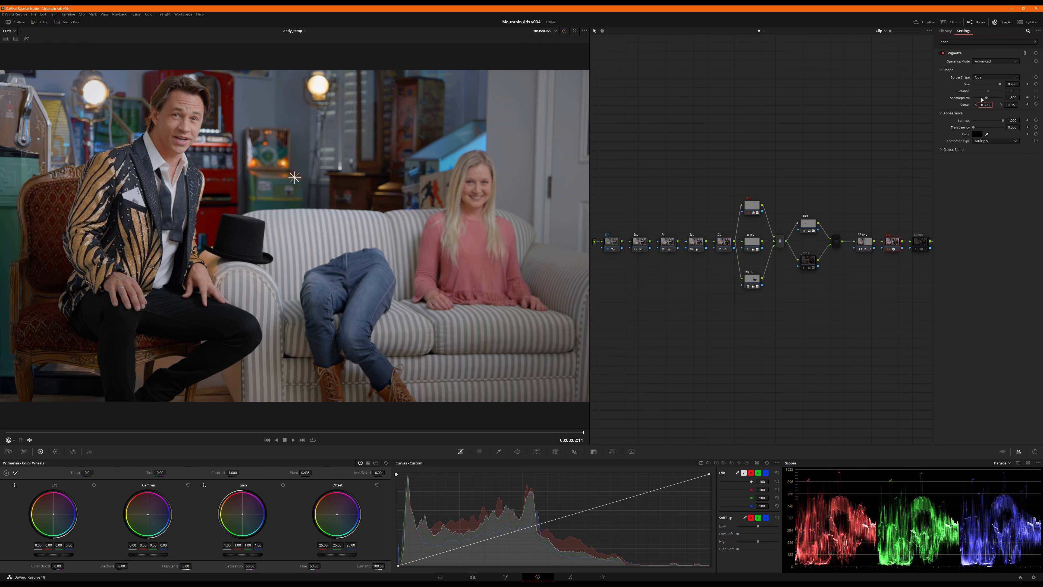
pyautogui.write('0')
pyautogui.press('Return')
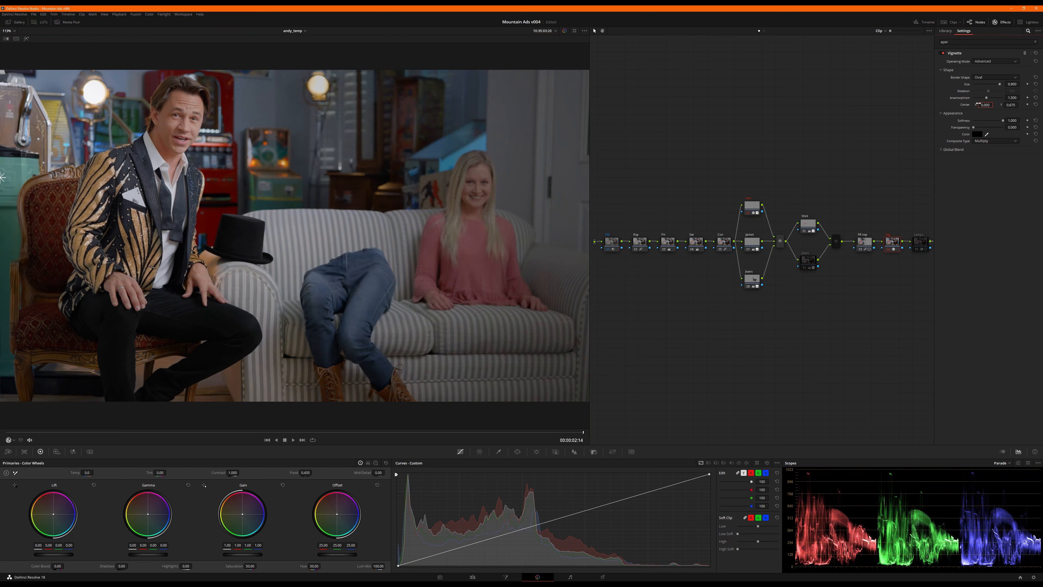
pyautogui.hotkey('ctrl', 'z')
pyautogui.hotkey('ctrl', 'z')
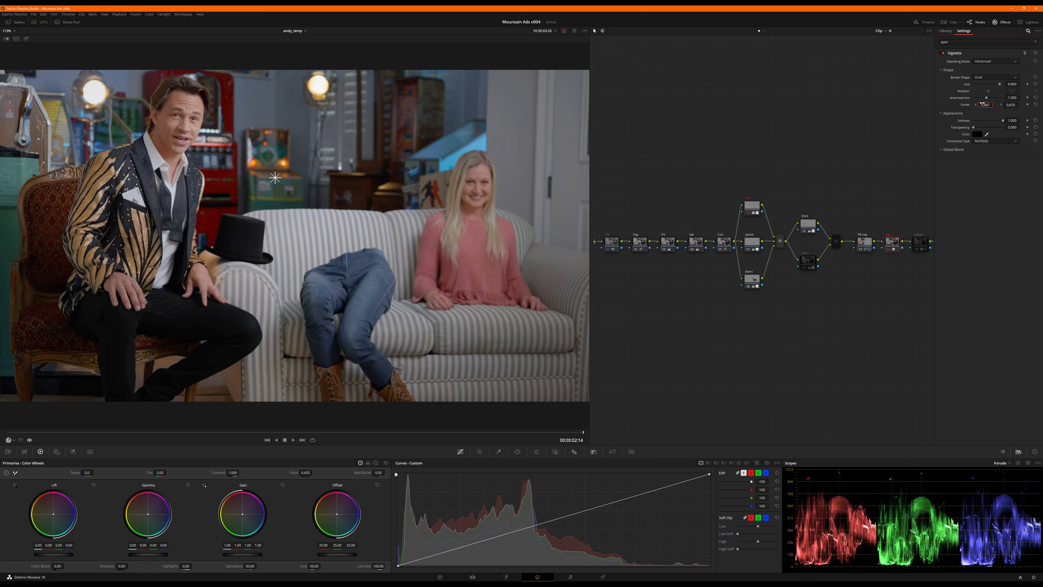
# - Nudge the vignette's center slightly left, and delete the windowed node before it, moving the vignette node into the gap
pyautogui.moveTo(982, 103); pyautogui.dragTo(976, 104)
pyautogui.click(864, 243)
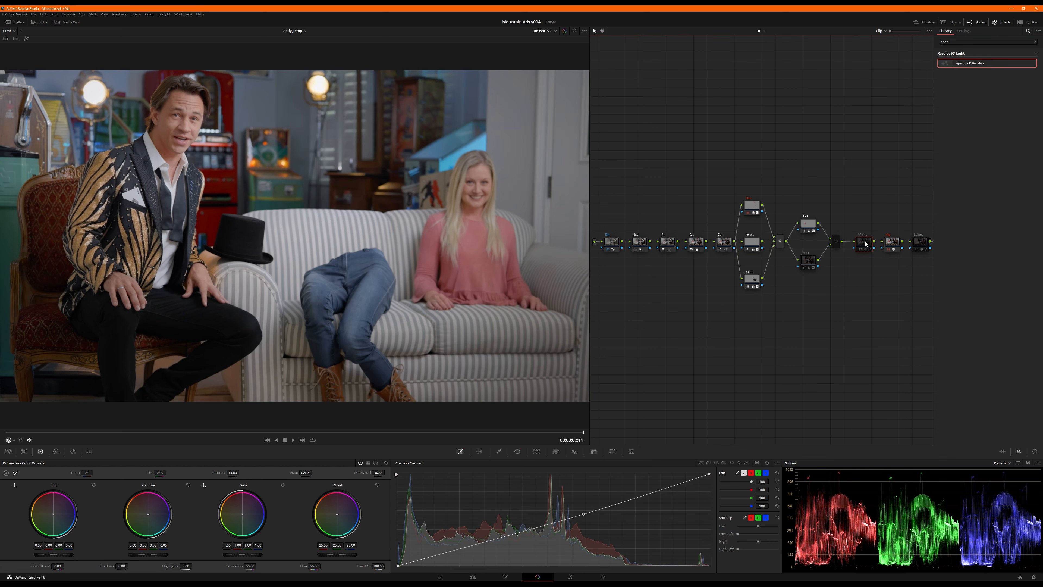
pyautogui.press('Delete')
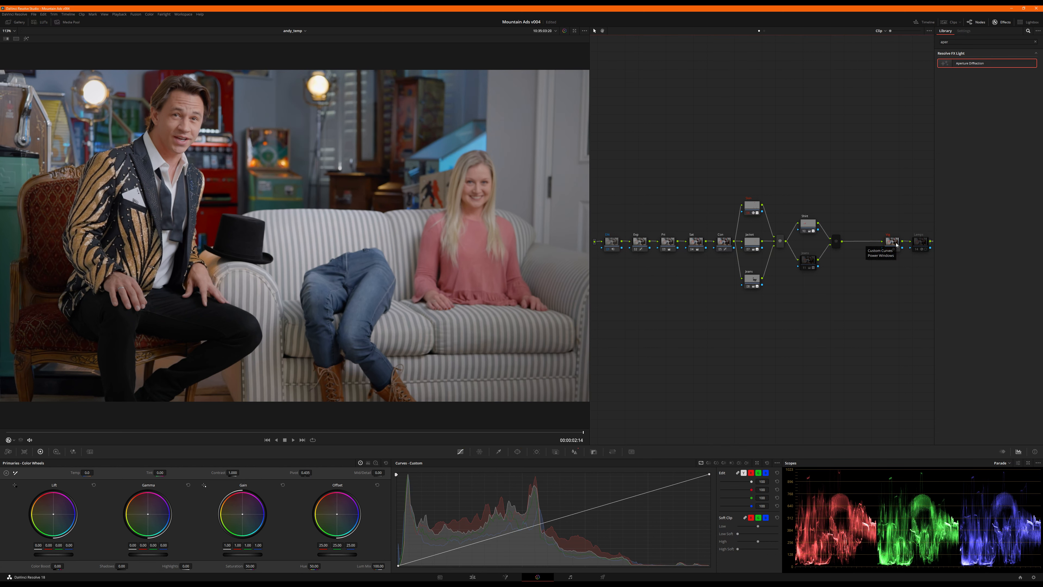
pyautogui.moveTo(897, 244); pyautogui.dragTo(871, 247)
# - Re-enable the jeans node in the second parallel group and hide the effects library
pyautogui.click(808, 262)
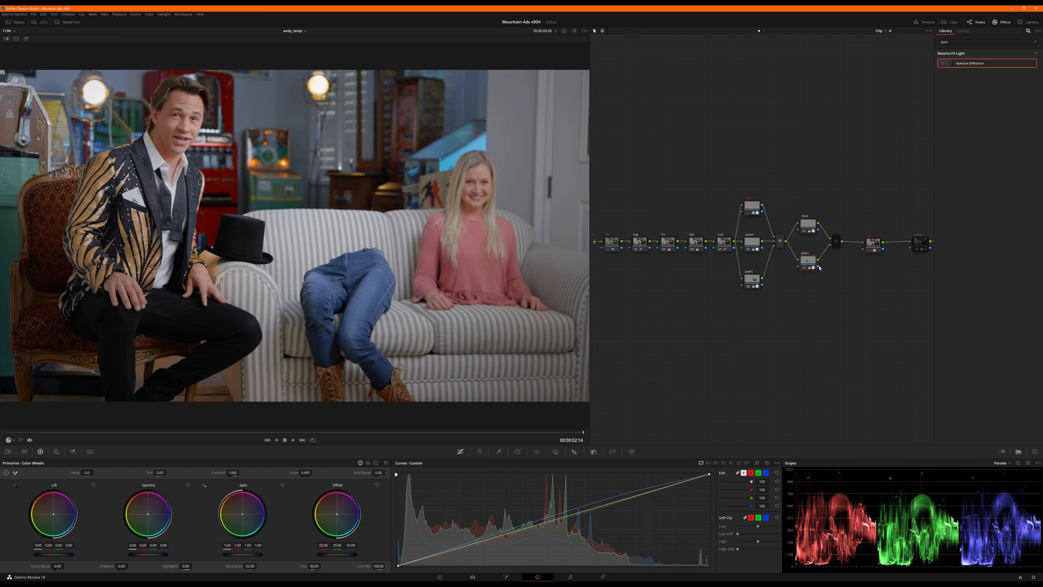
pyautogui.click(838, 245)
pyautogui.click(1000, 23)
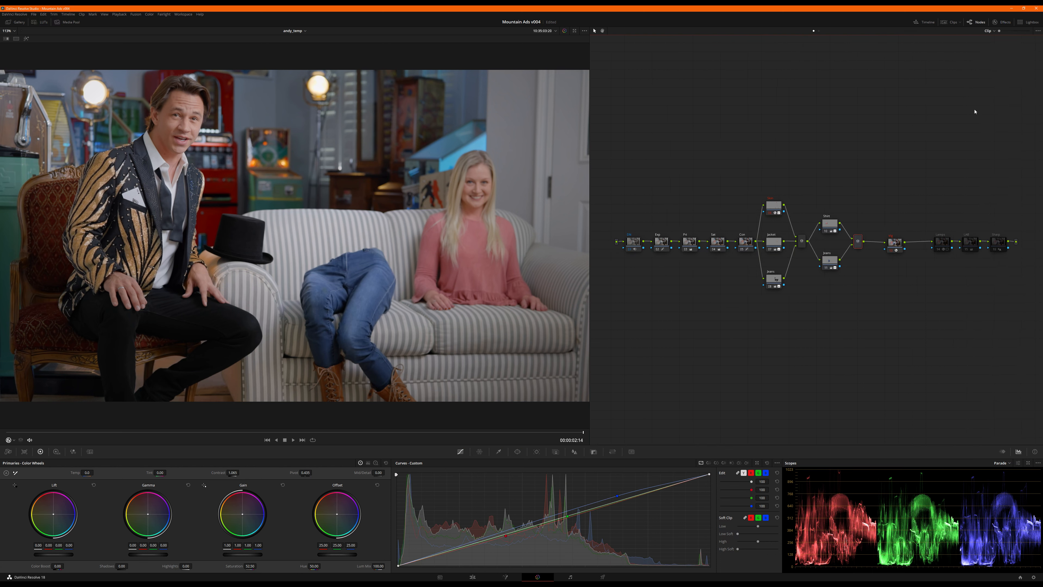
# - Move the lamp diffraction and LAB nodes closer to the vignette node and re-enable both
pyautogui.click(932, 242)
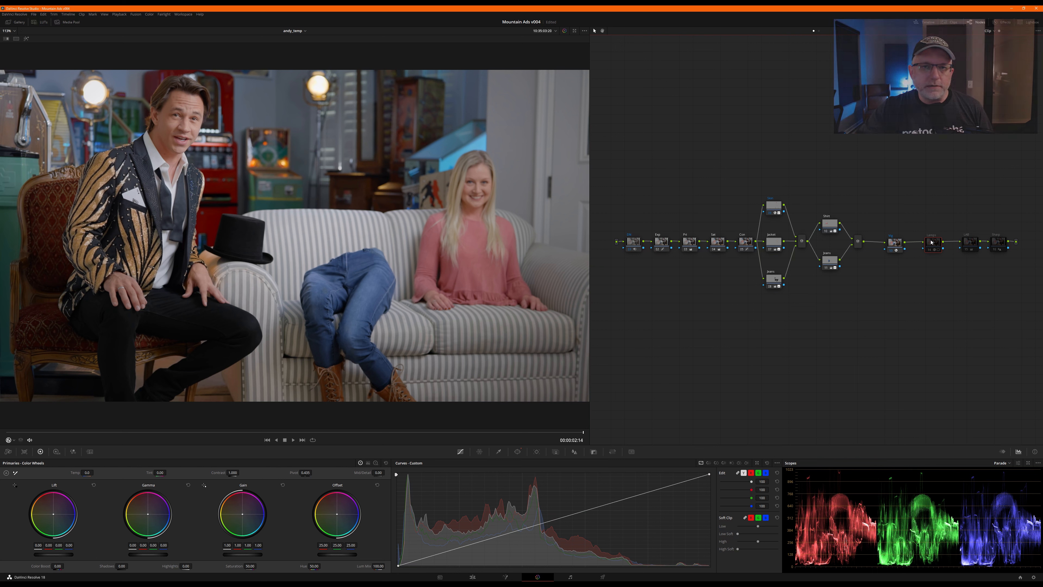
pyautogui.moveTo(934, 246); pyautogui.dragTo(956, 247)
pyautogui.hotkey('ctrl', 'd')
pyautogui.hotkey('ctrl', 'd')
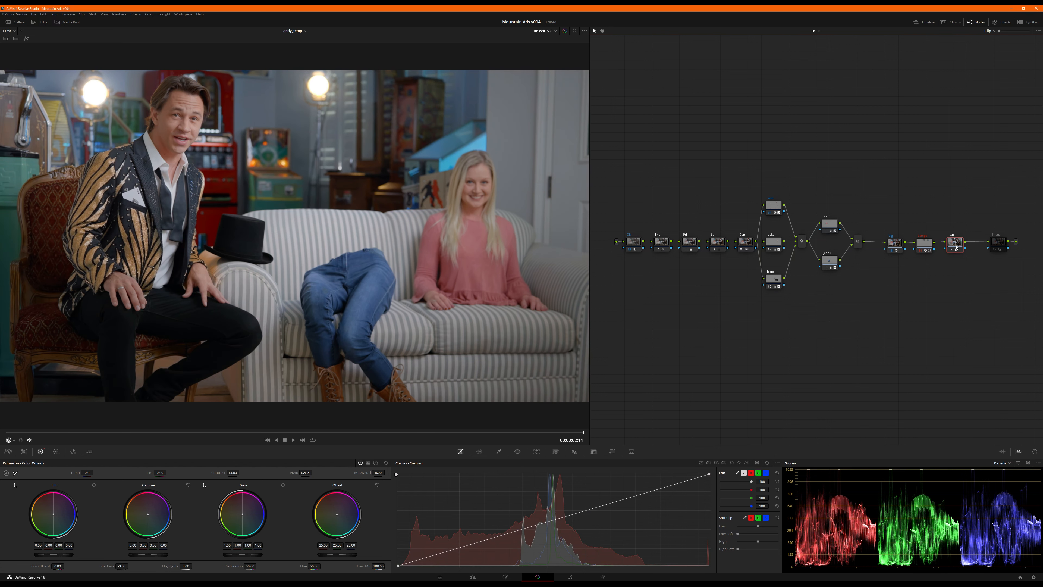
# - Toggle the LAB node off and on to compare, and adjust its Shadows value
pyautogui.hotkey('ctrl', 'd')
pyautogui.hotkey('ctrl', 'd')
pyautogui.click(128, 567)
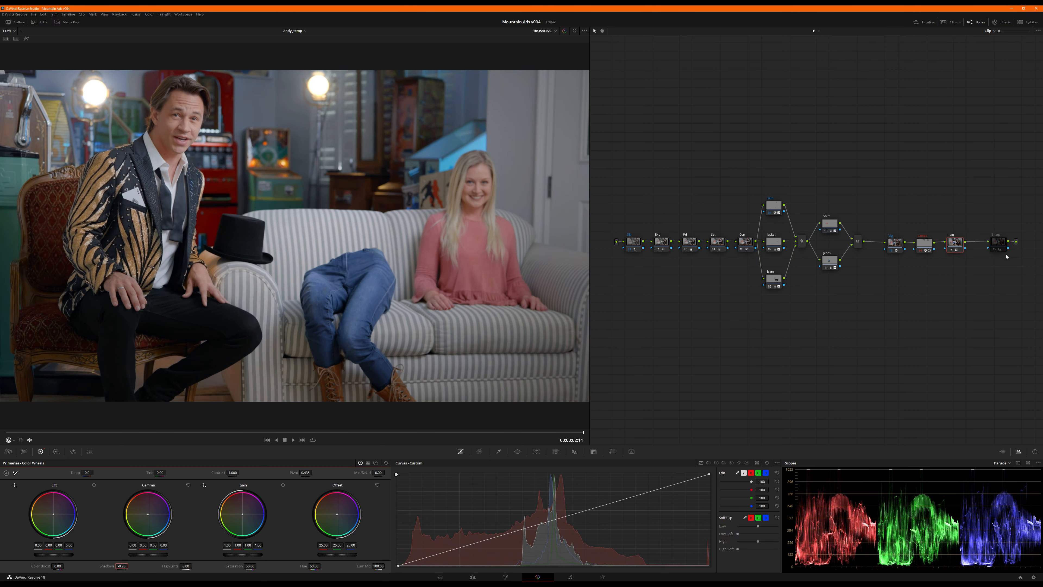
# - Re-enable the Sharp node at the end of the tree and enlarge the viewer to inspect the finished grade
pyautogui.moveTo(1001, 247); pyautogui.dragTo(997, 249)
pyautogui.hotkey('ctrl', 'd')
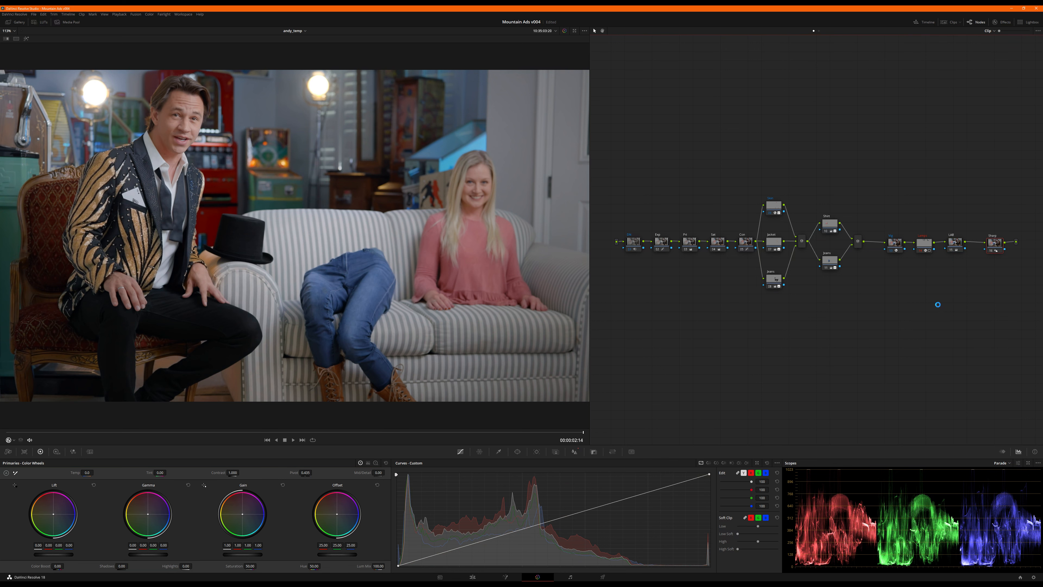
pyautogui.click(575, 32)
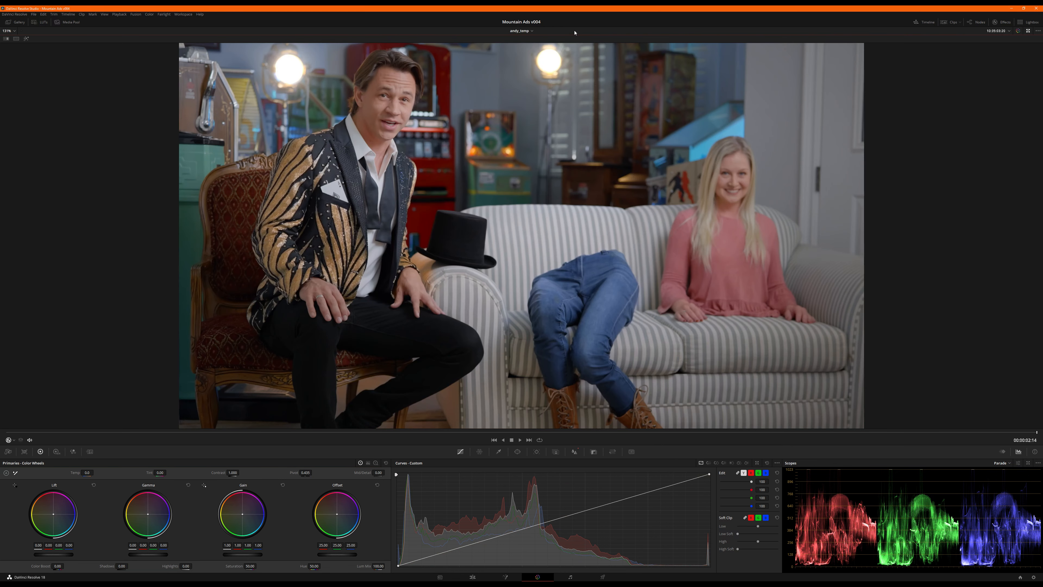